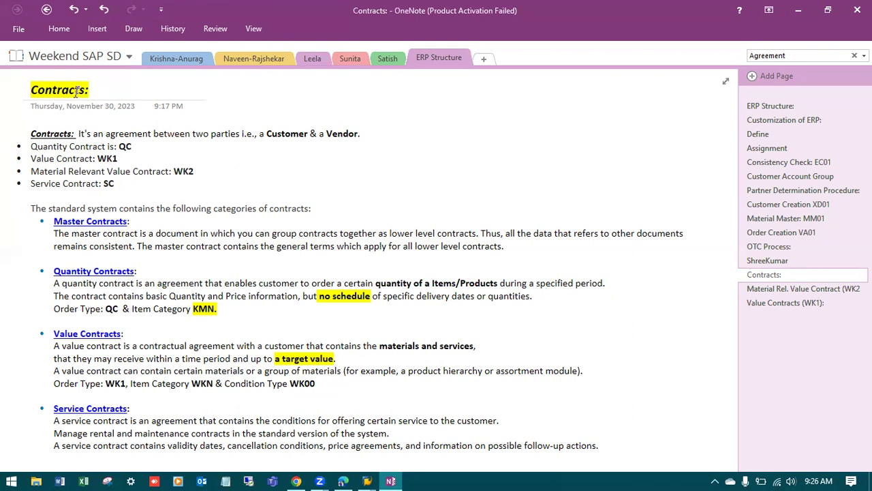
Review the Contracts page's definition of the two parties and its list of quantity, value, material-relevant value and service contract types.
left_click_drag(88, 90, 28, 93)
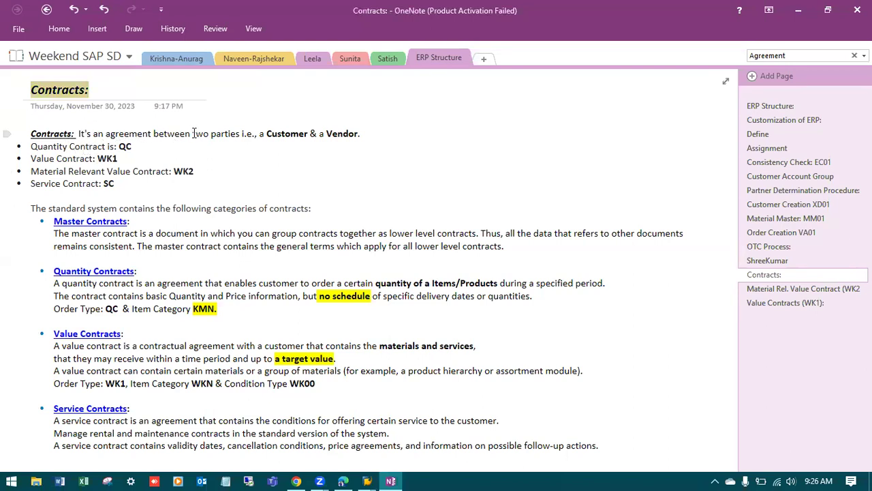
left_click_drag(200, 134, 362, 134)
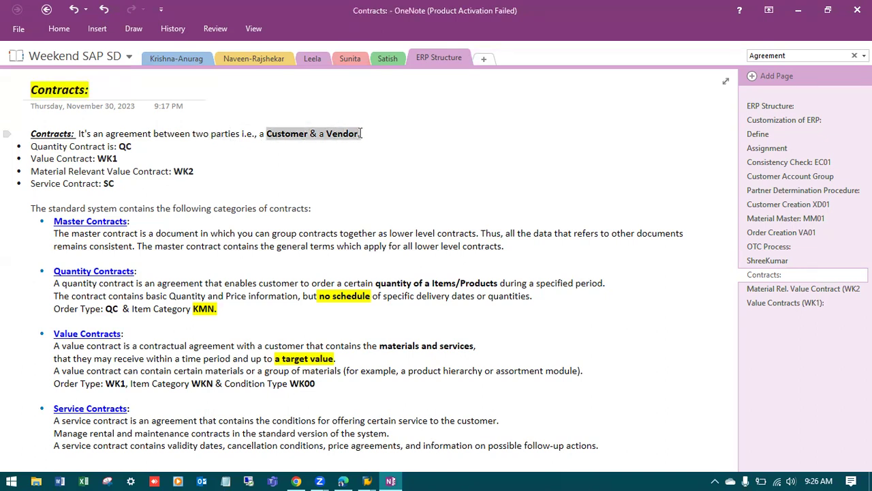
left_click(295, 145)
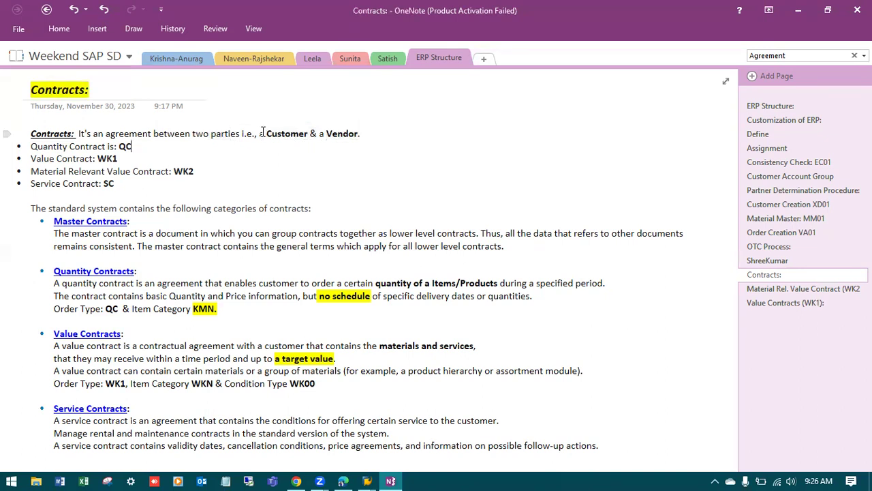
left_click_drag(260, 134, 306, 130)
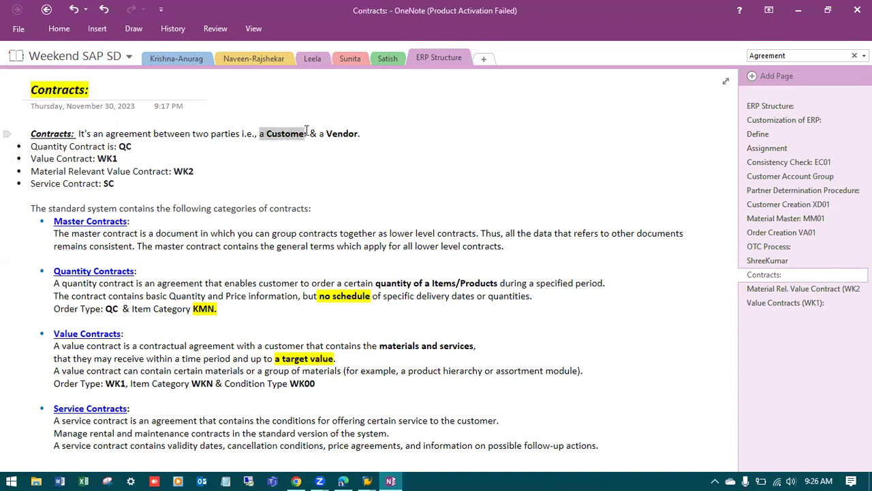
left_click_drag(362, 133, 318, 133)
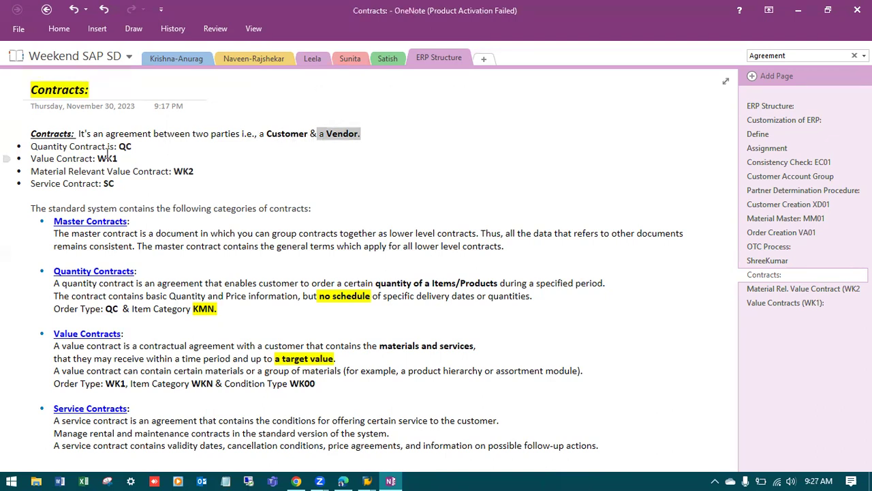
left_click_drag(139, 147, 32, 154)
left_click_drag(118, 158, 170, 172)
left_click_drag(114, 184, 30, 184)
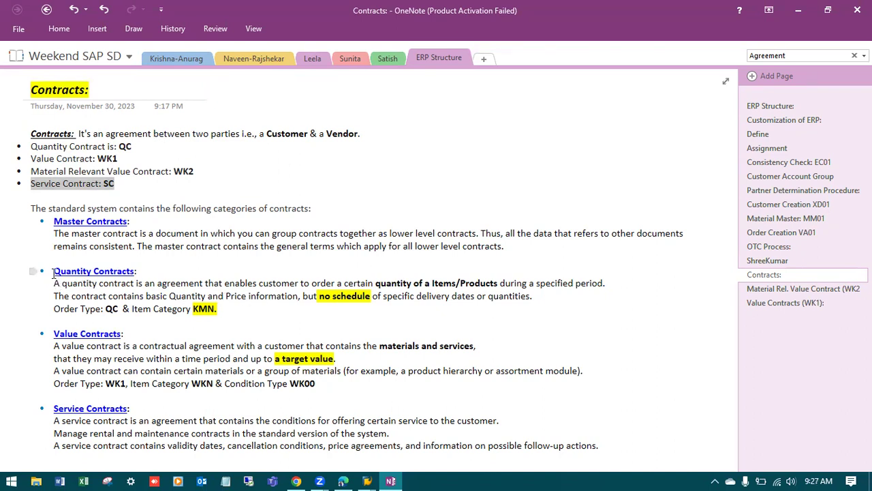
Examine the Quantity Contracts and Value Contracts sections for their contents, order types, item categories and condition type.
left_click_drag(53, 272, 91, 273)
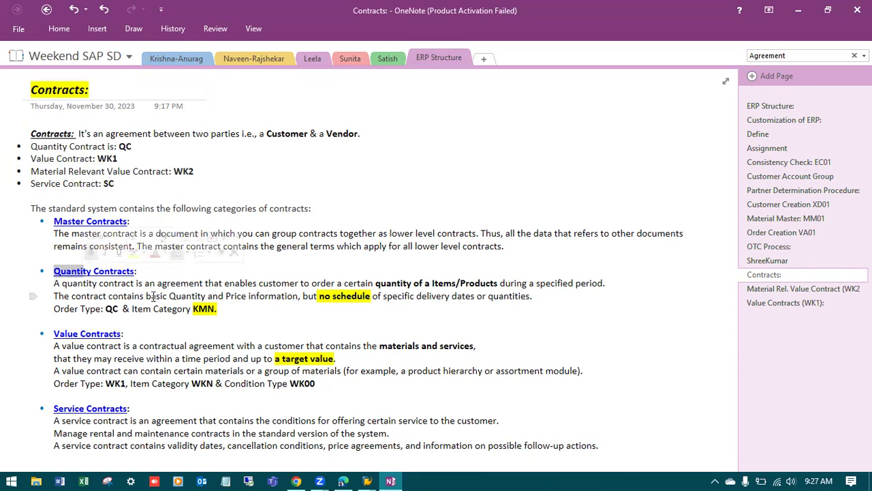
left_click_drag(171, 295, 300, 296)
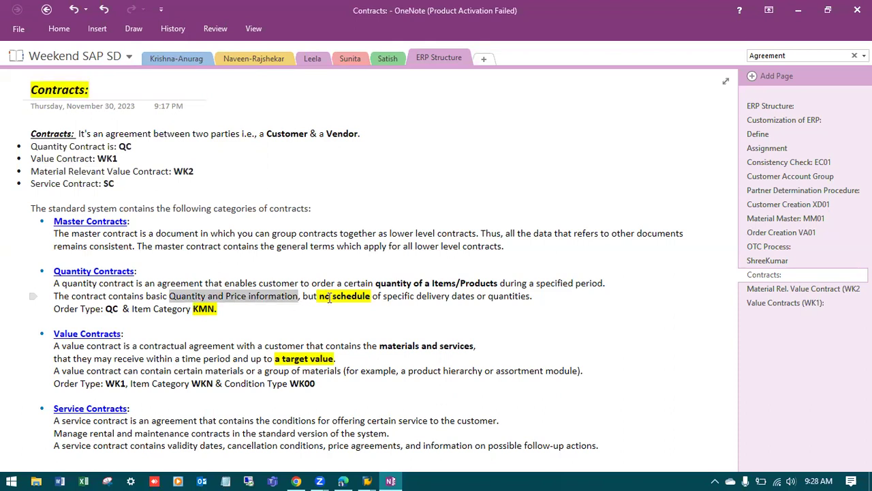
left_click_drag(303, 295, 533, 296)
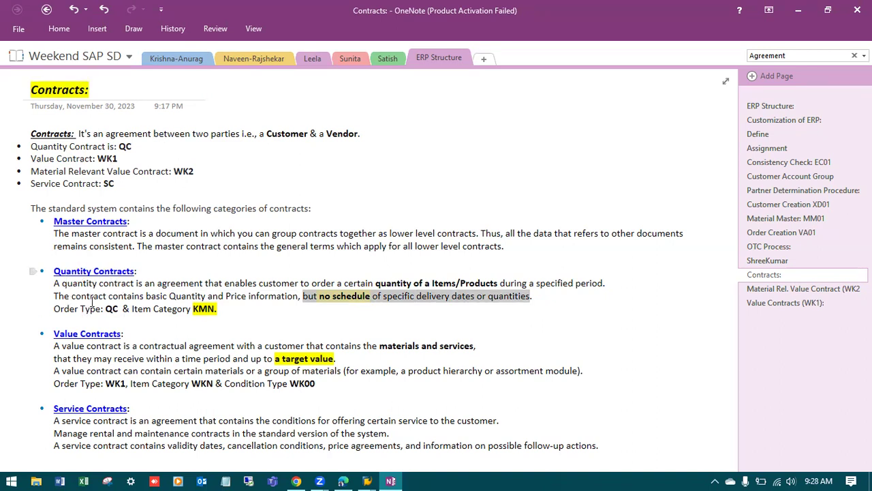
left_click_drag(55, 310, 121, 311)
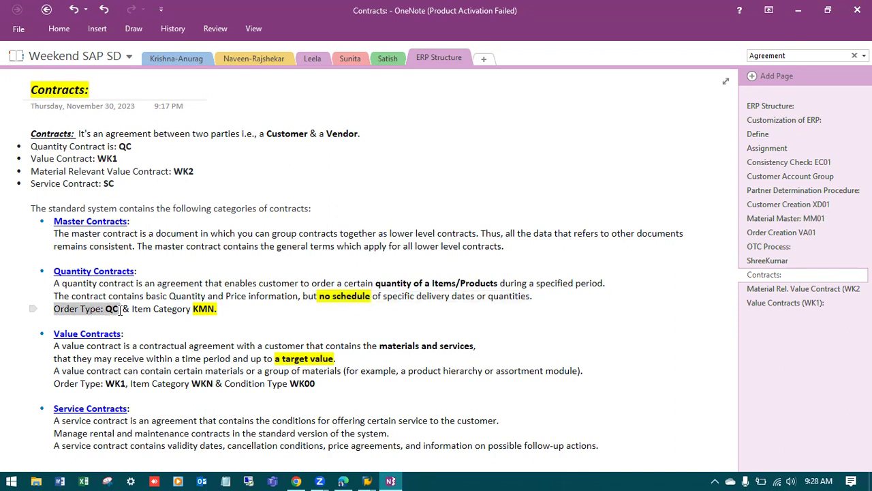
left_click_drag(121, 311, 218, 309)
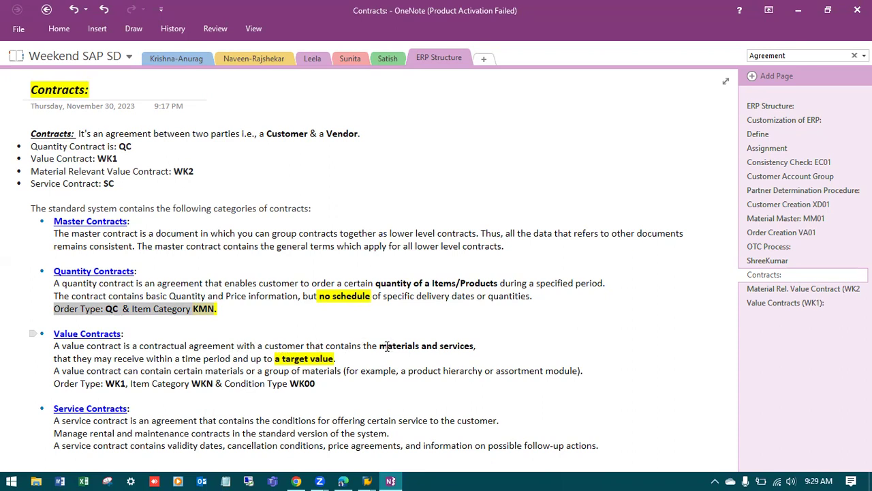
left_click_drag(380, 347, 479, 346)
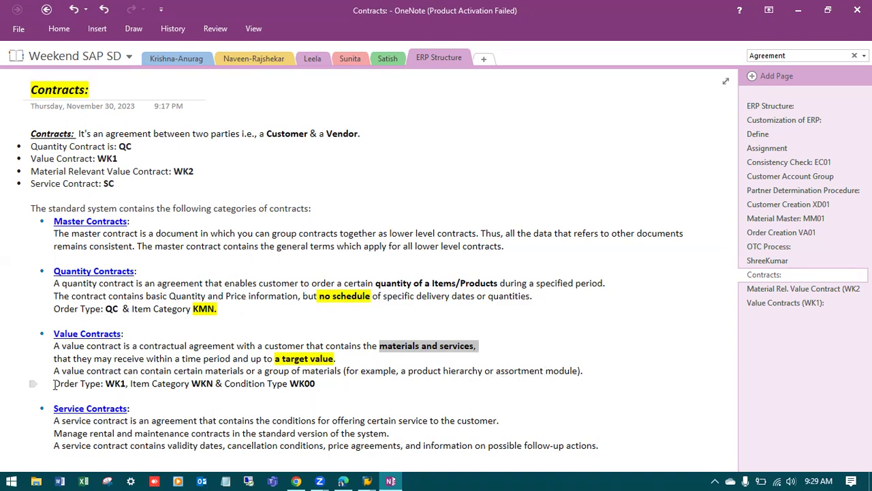
left_click_drag(56, 384, 123, 384)
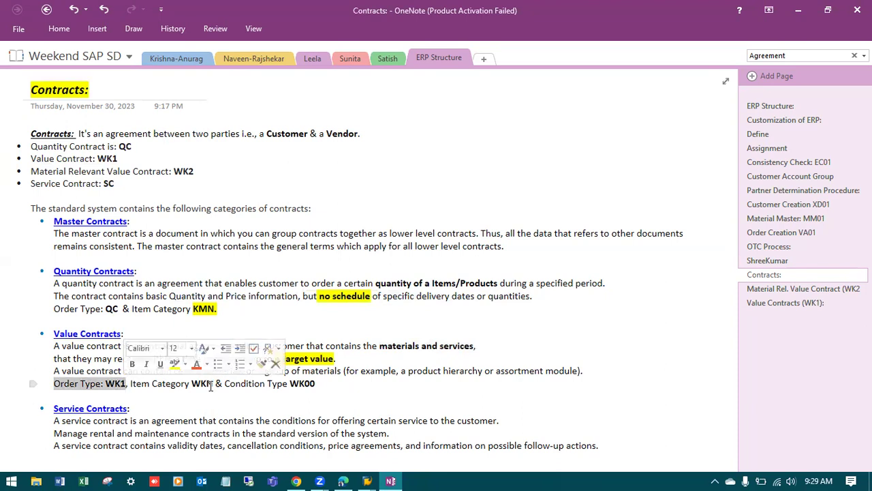
left_click_drag(213, 384, 188, 387)
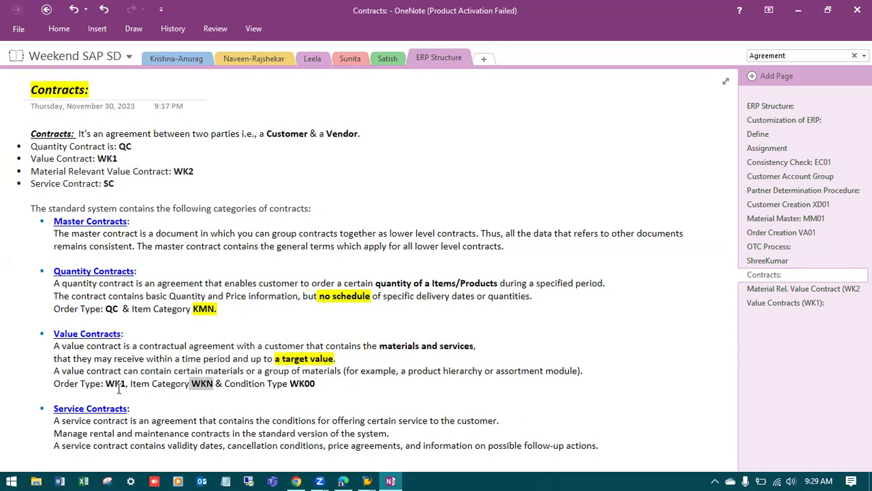
left_click_drag(127, 384, 294, 382)
left_click_drag(301, 381, 318, 384)
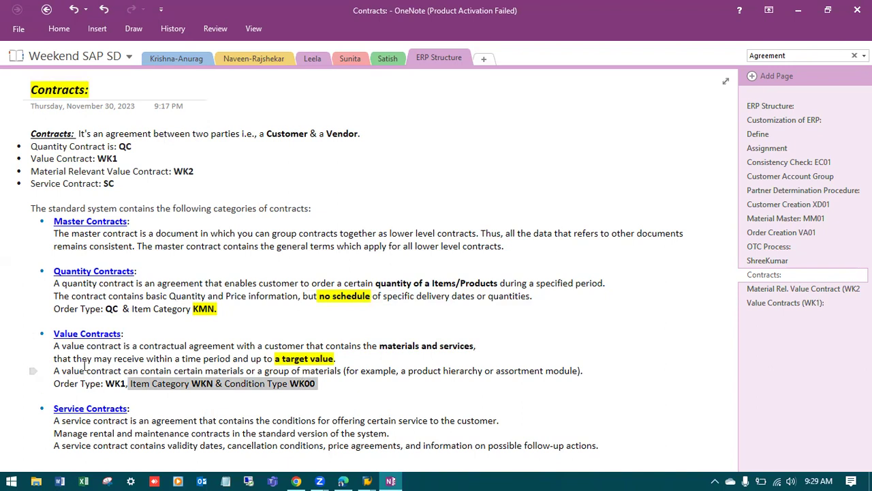
Open the Value Contracts (WK1) page and examine Step-1's contract type, order type transaction, item category and condition type.
left_click(774, 305)
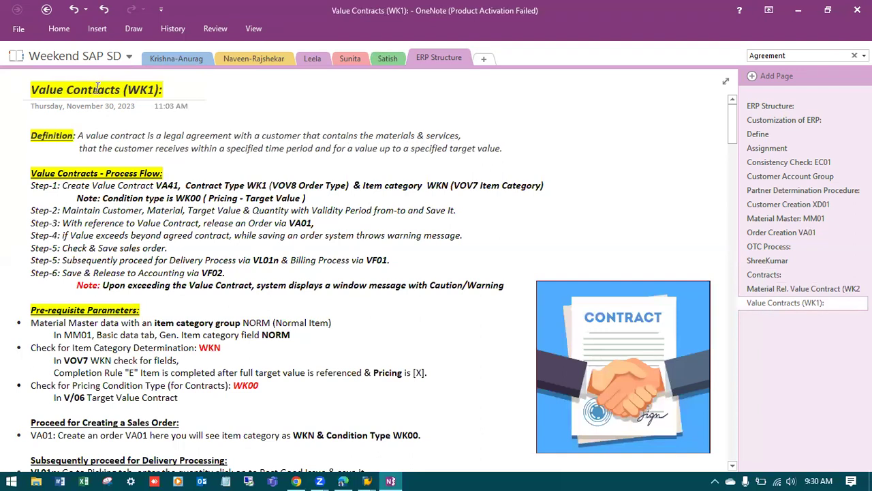
left_click_drag(128, 89, 153, 89)
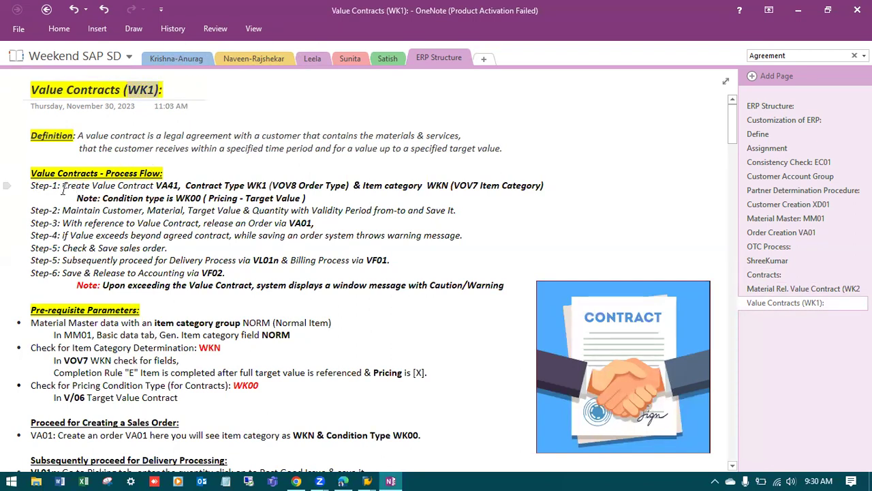
left_click_drag(68, 187, 267, 184)
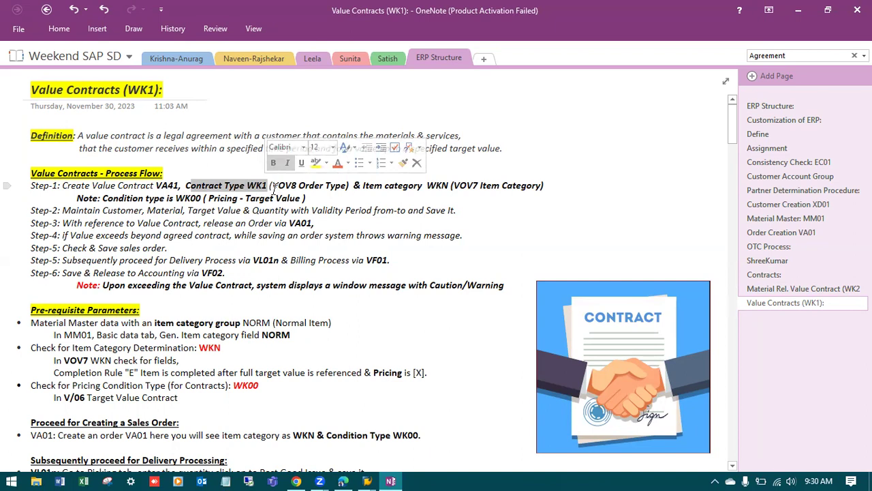
left_click_drag(272, 186, 296, 180)
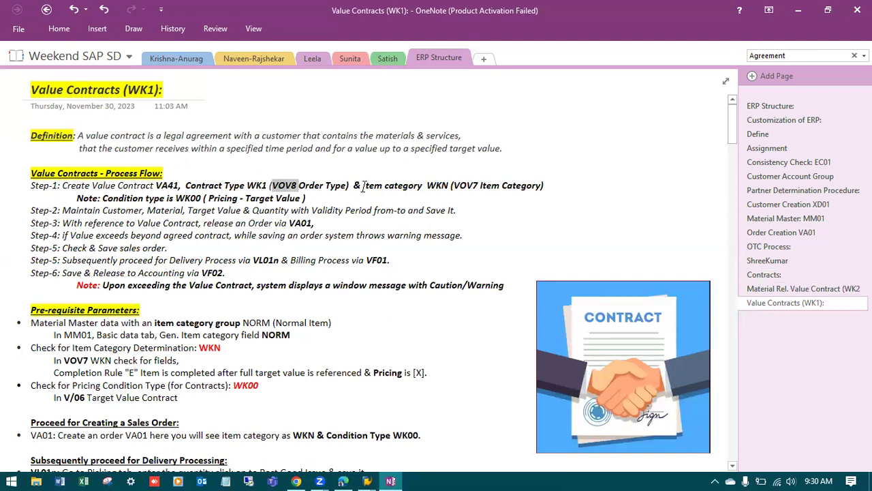
left_click_drag(363, 186, 450, 184)
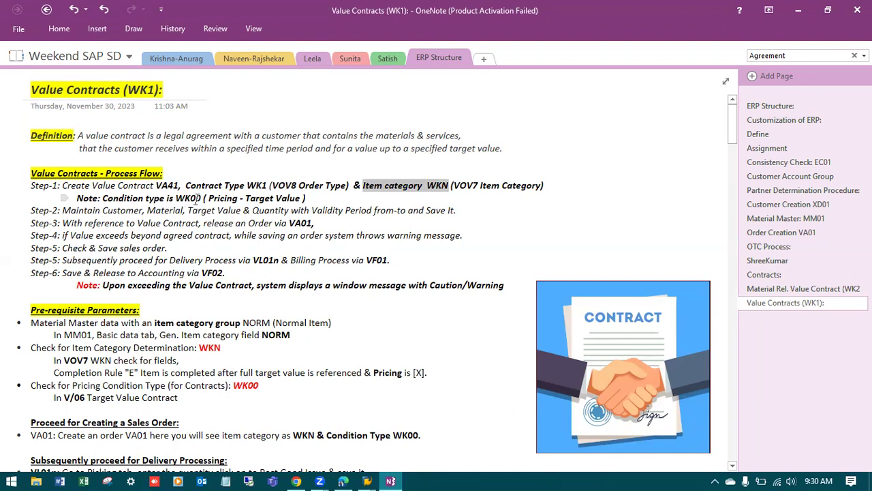
left_click_drag(203, 199, 175, 198)
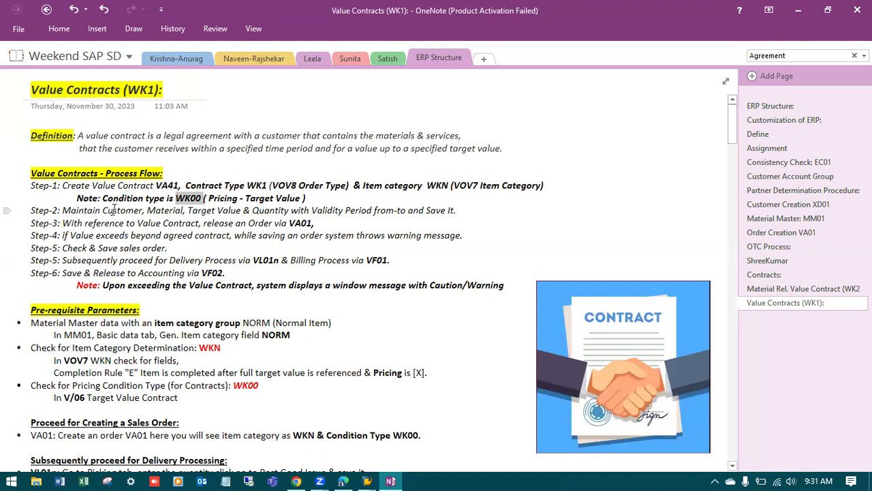
Read through Step-2 and Step-3 of the value contract process flow, covering contract data maintenance and order release by reference.
left_click(135, 210)
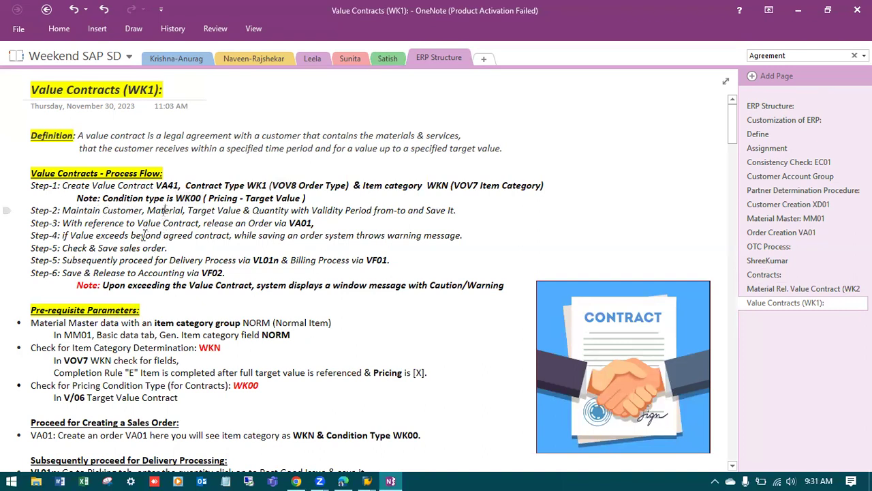
key("Right")
key("Right")
key("Right")
key("Right")
key("Right")
key("Right")
key("Right")
key("Right")
key("Right")
key("Right")
left_click(275, 210)
left_click_drag(469, 210, 30, 186)
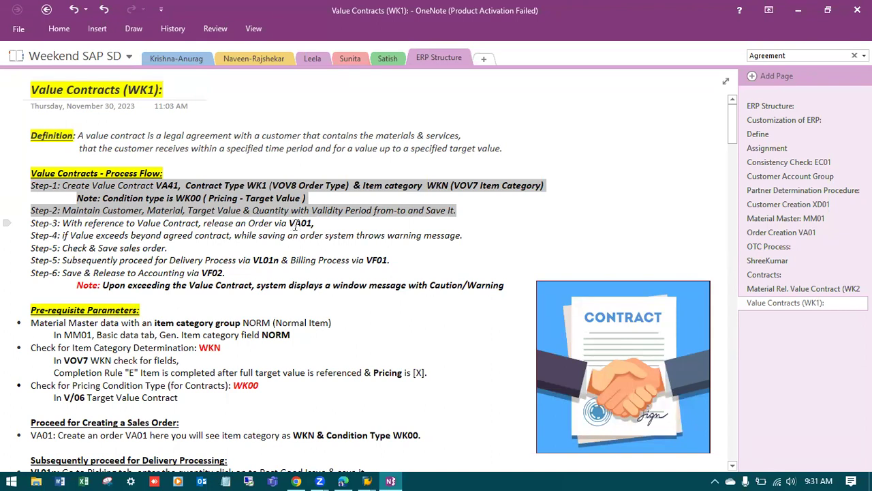
left_click_drag(199, 225, 138, 226)
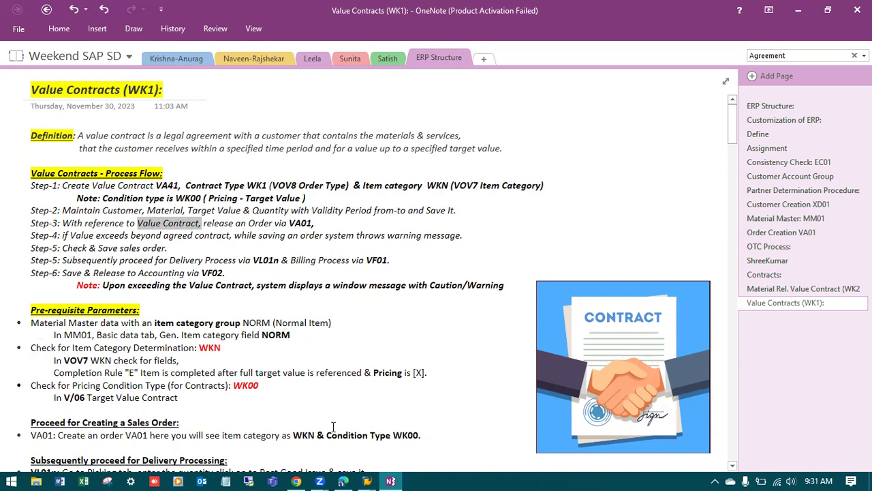
Switch to SAP, view the initial screen of transaction VA41 and return to SAP Easy Access.
left_click(368, 481)
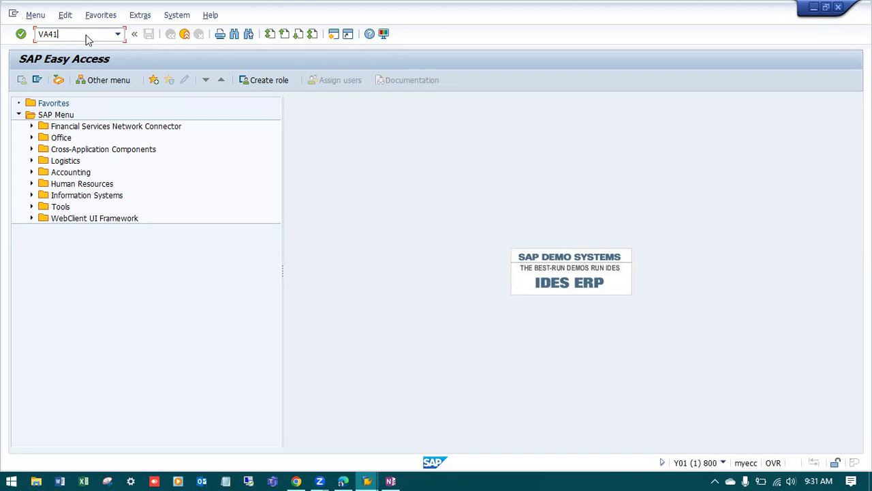
key("Return")
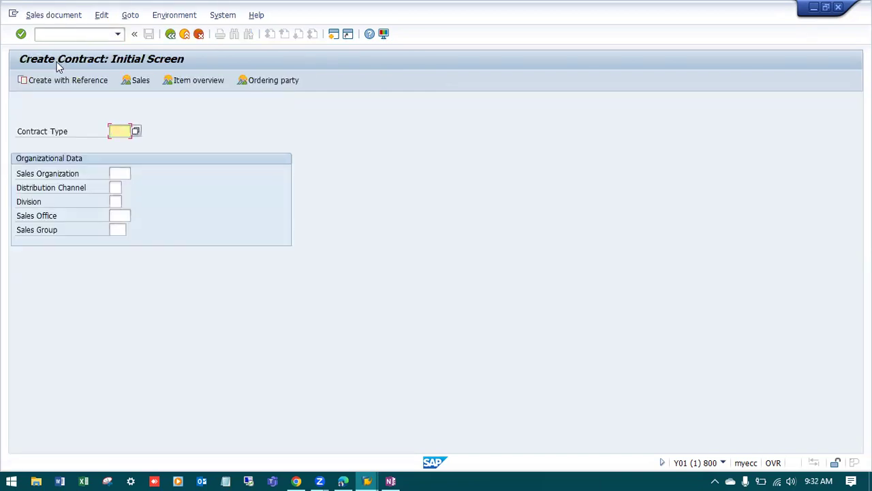
left_click(170, 34)
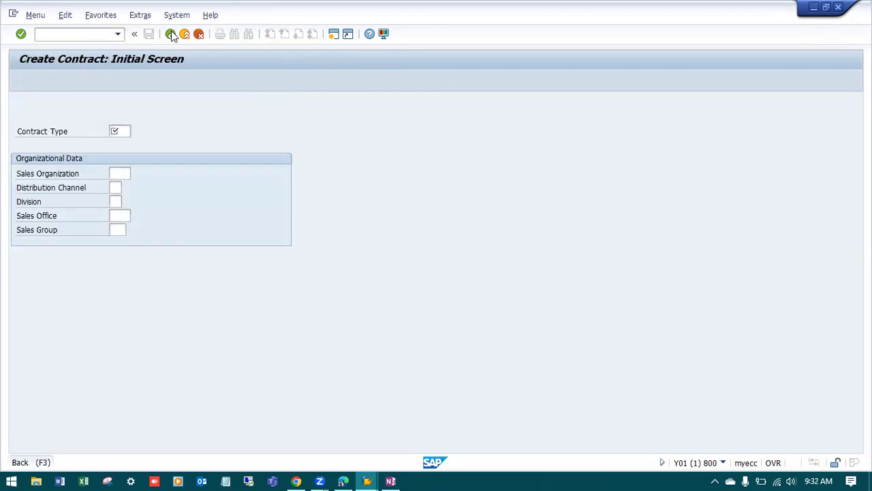
Expand the SAP Menu tree through Logistics, Sales and Distribution, and Sales to the Contract folder.
left_click(31, 160)
left_click(43, 184)
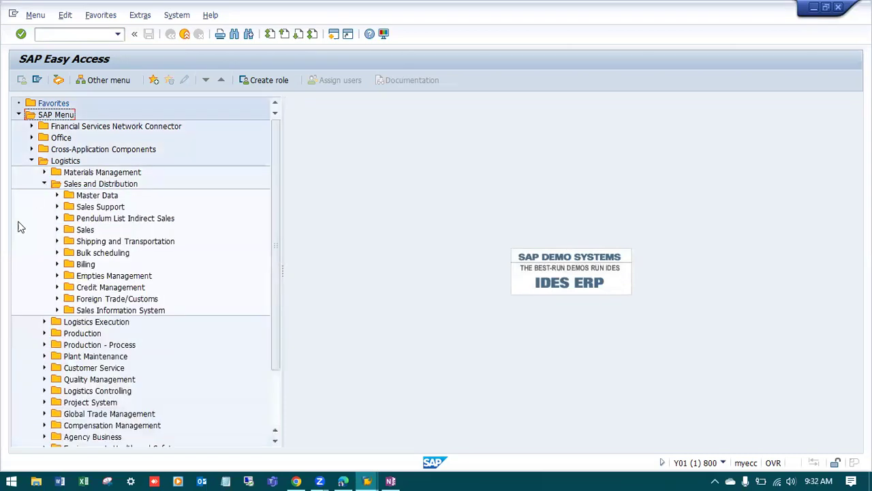
left_click(57, 195)
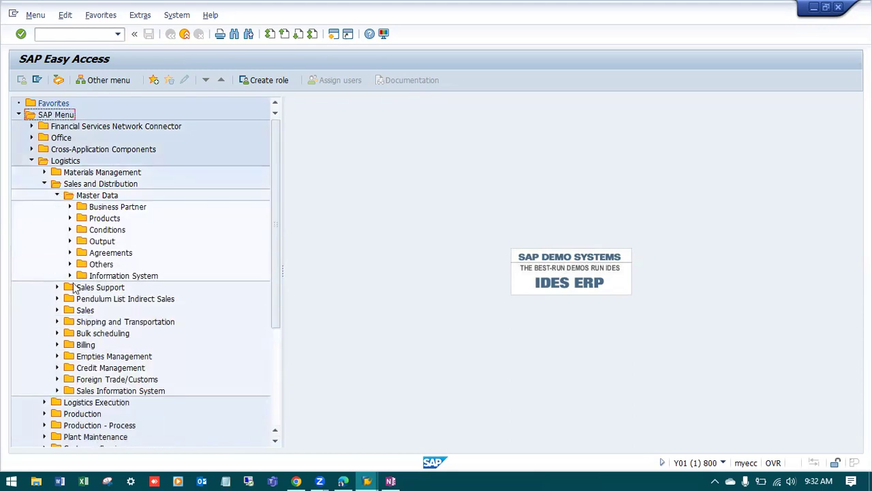
left_click(57, 196)
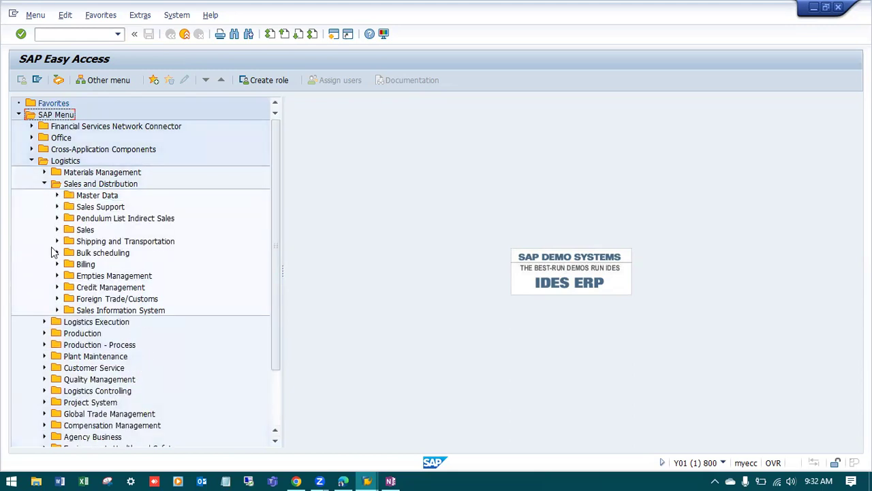
left_click(57, 230)
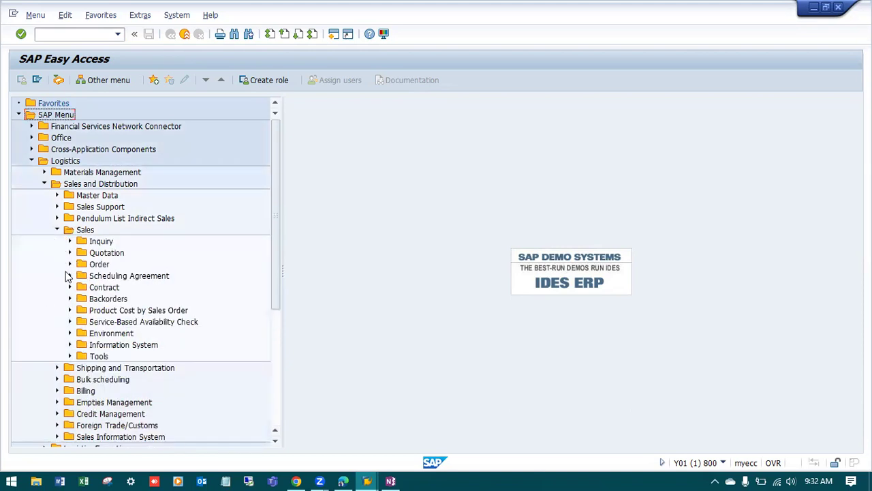
left_click(69, 288)
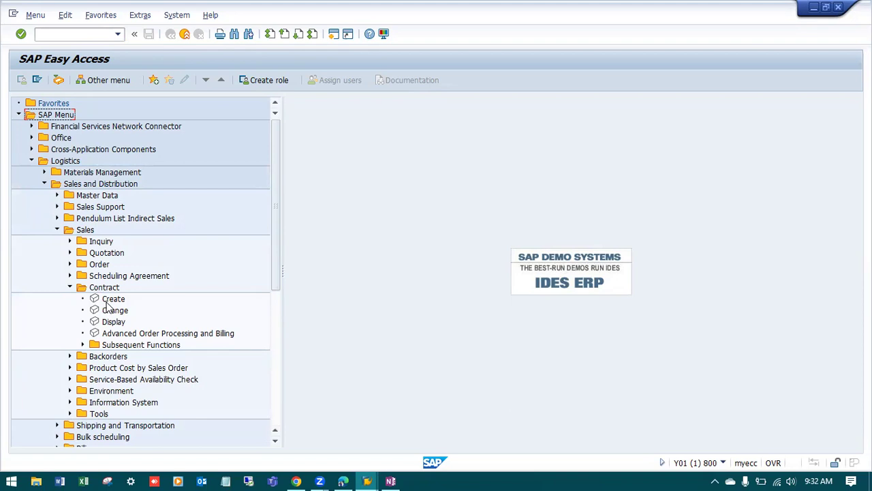
Turn on Display Technical Names in the SAP Easy Access settings.
left_click(32, 16)
mouse_move(74, 16)
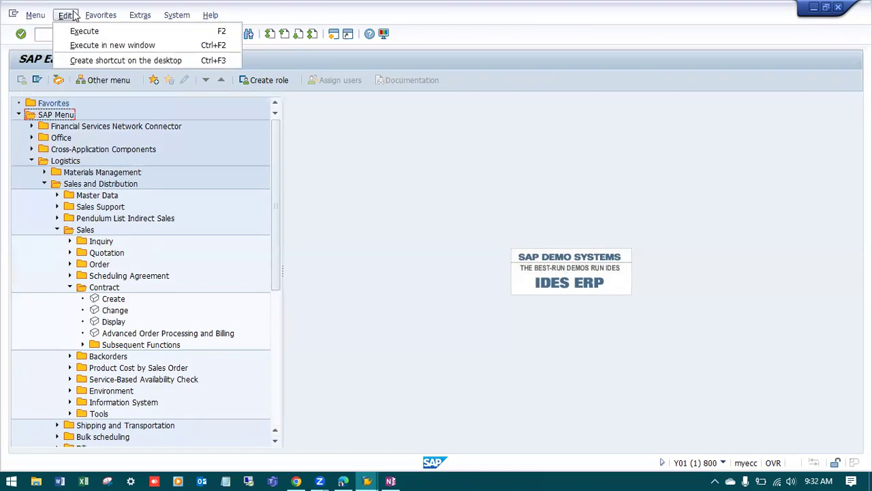
left_click(536, 117)
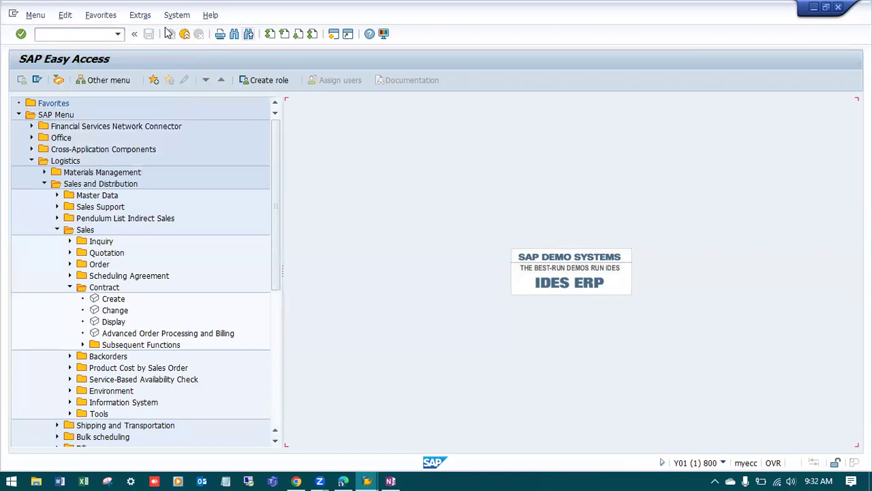
left_click(139, 15)
left_click(154, 89)
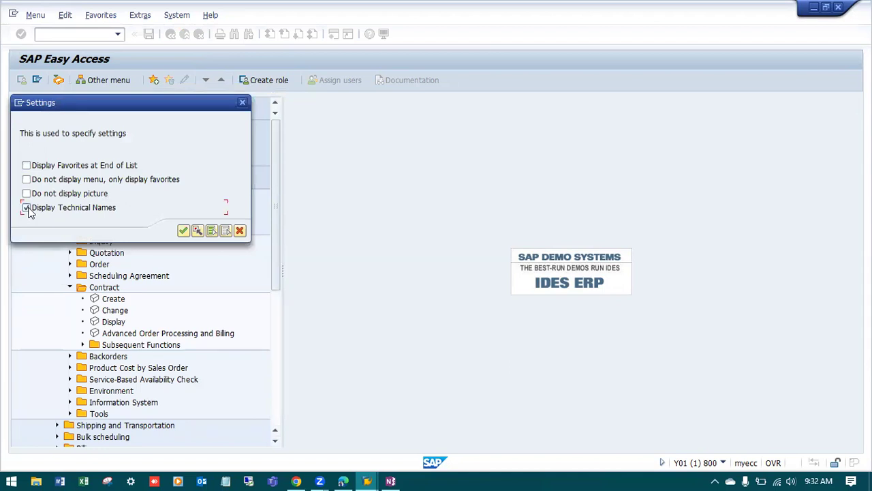
left_click(183, 231)
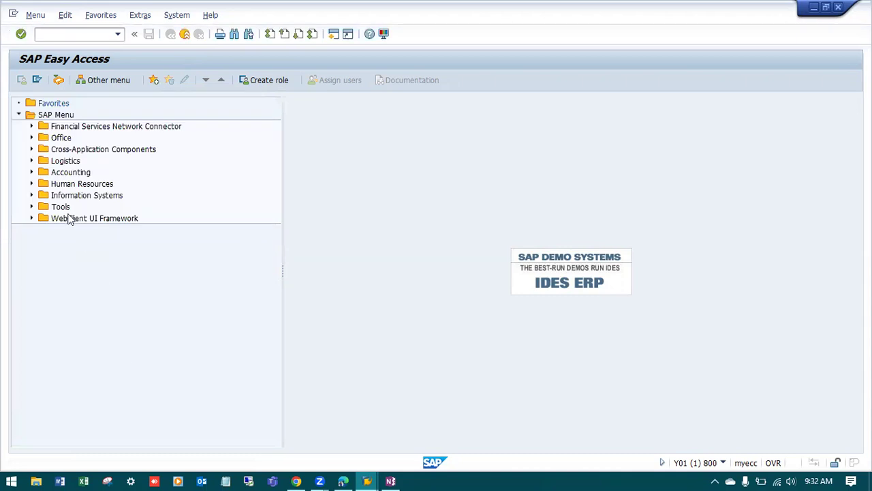
Expand Logistics, Sales and Distribution, Sales and Contract in the SAP Menu, and start VA41 - Create.
left_click(31, 161)
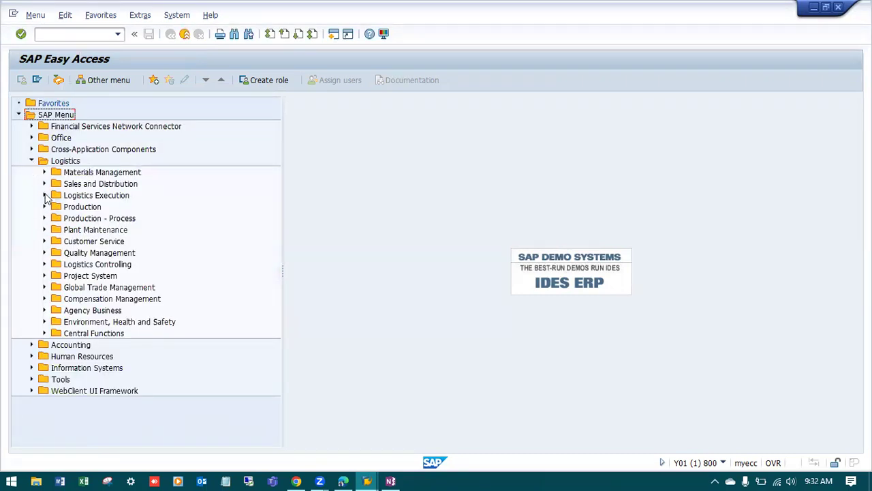
left_click(45, 184)
left_click(58, 230)
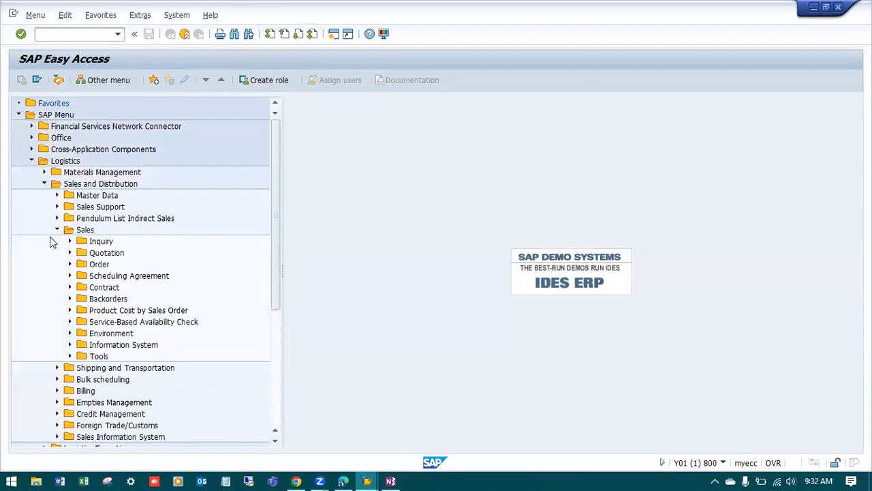
left_click(70, 287)
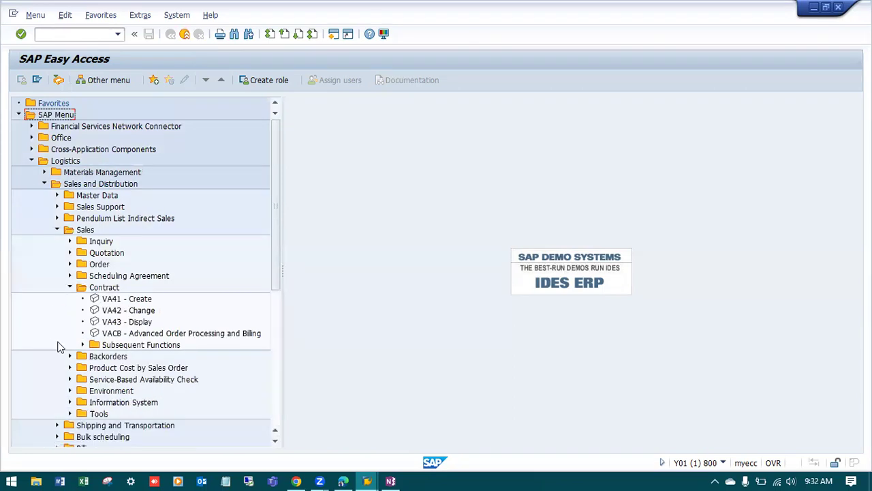
double_click(116, 302)
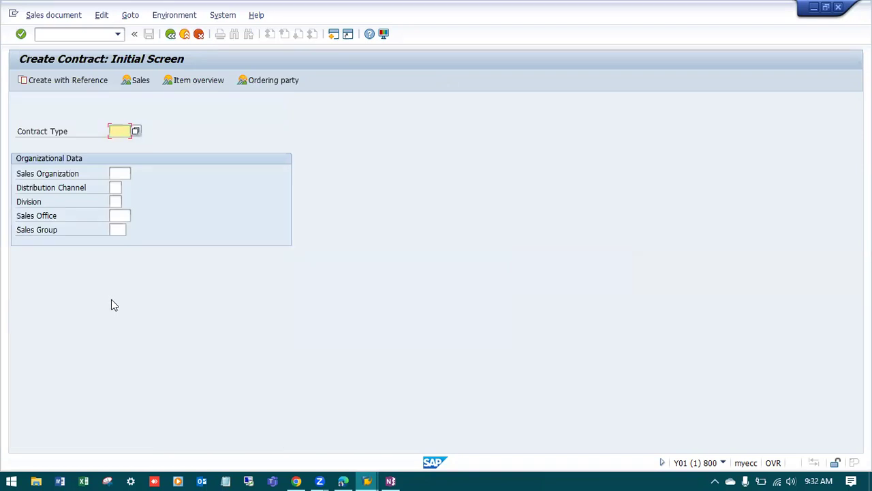
Enter contract type WK1, open the value contract overview and return to the initial screen.
type("WK1")
key("Return")
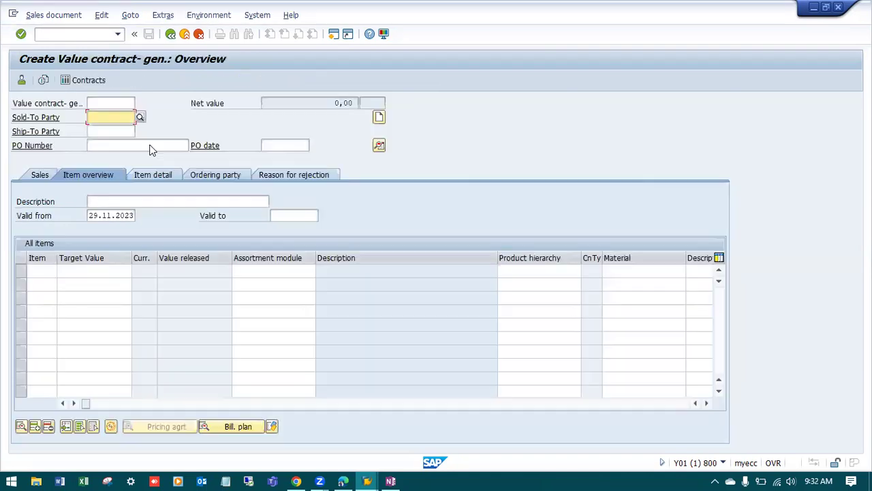
left_click(170, 34)
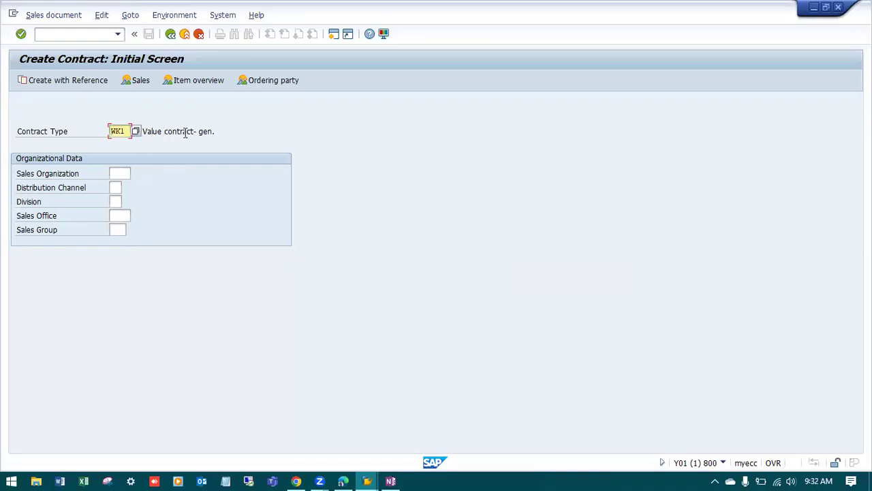
Enter sales organization ZX09, distribution channel Z9 and division Z9, leave the sales office blank, and submit the contract's initial screen.
left_click(120, 174)
left_click(119, 186)
left_click(117, 188)
left_click(117, 202)
key("space")
left_click(119, 214)
left_click(120, 215)
key("space")
left_click(124, 228)
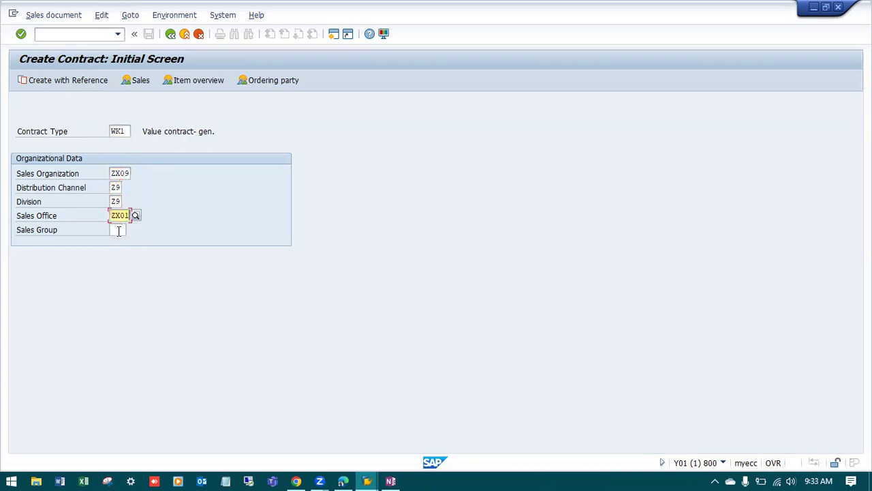
key("BackSpace")
key("BackSpace")
key("BackSpace")
key("BackSpace")
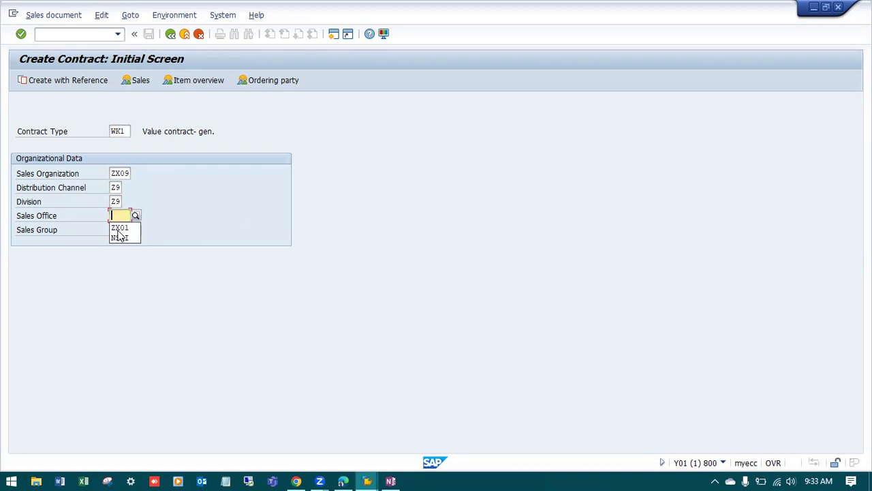
key("Return")
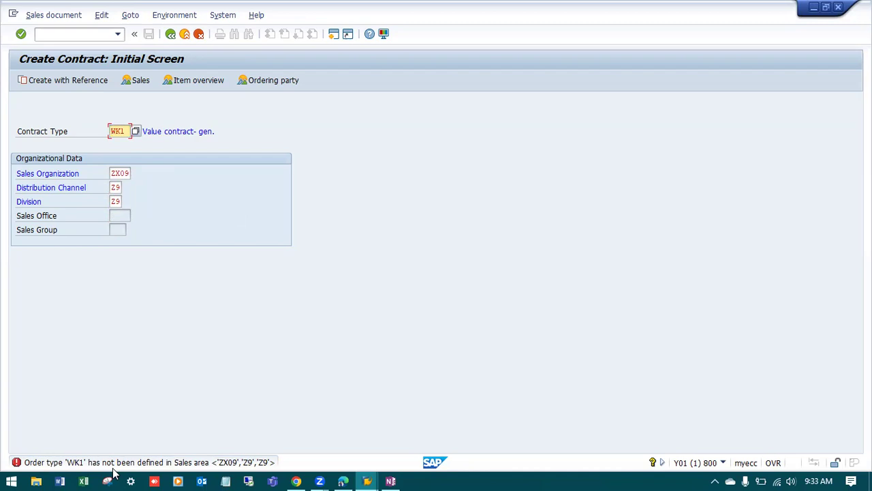
Open a new SAP session, try transaction OVZZ, and start transaction OVAZ.
left_click(336, 38)
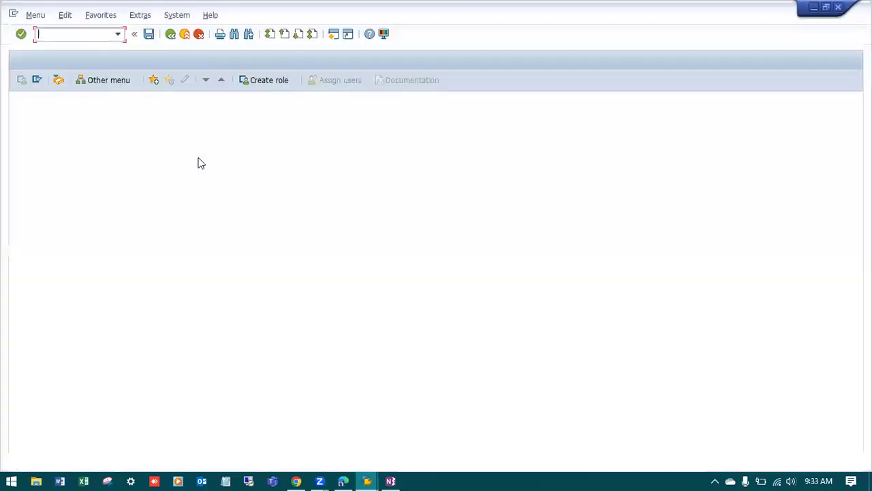
type("ov")
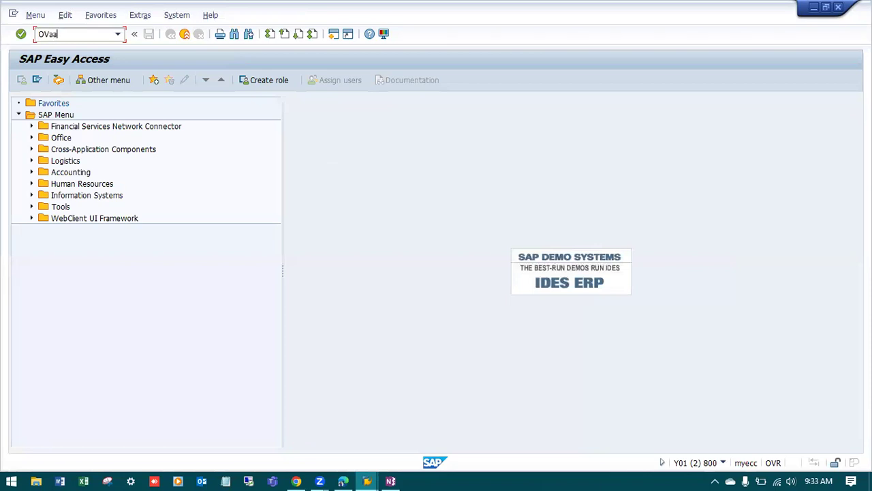
type("zz")
key("Return")
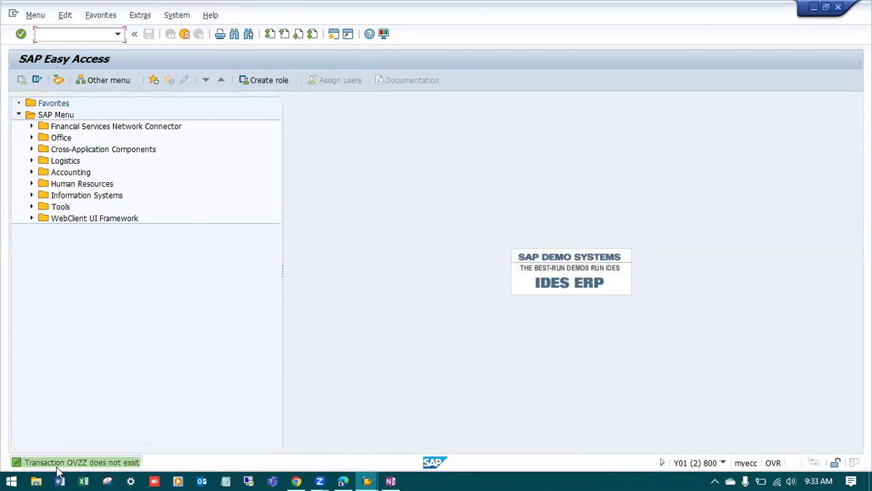
left_click(75, 33)
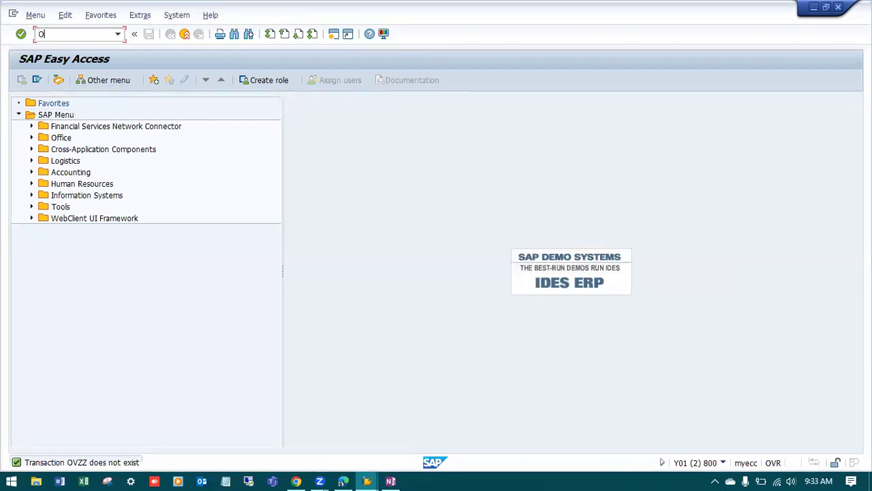
type("OVAZ")
key("Return")
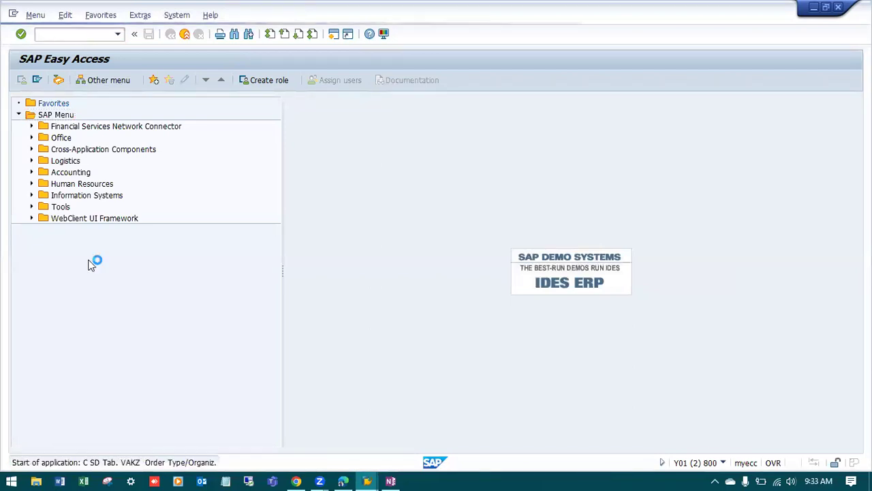
Resubmit the Create Contract screen, open the error's long text and follow the link to assign permitted order types to the sales areas.
mouse_move(367, 481)
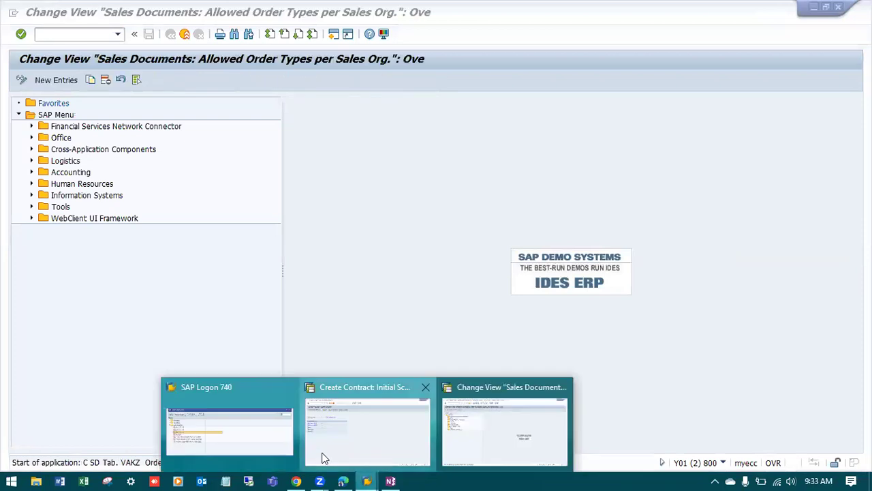
left_click(324, 458)
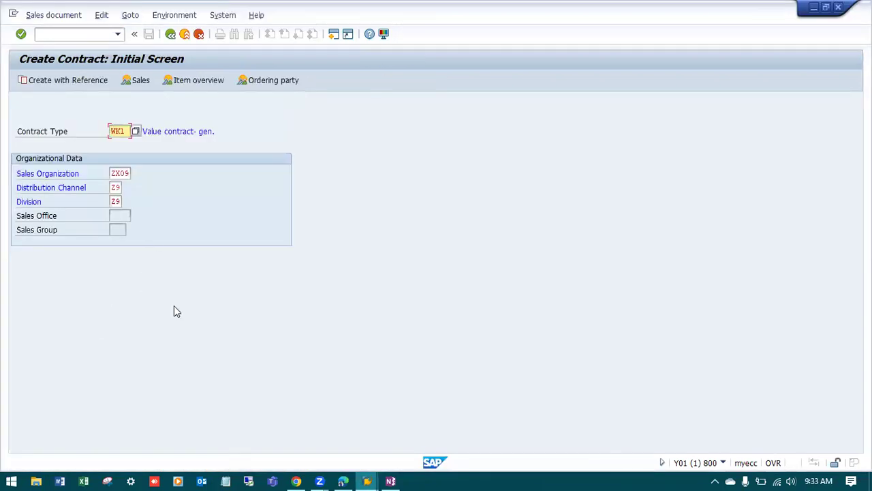
key("Return")
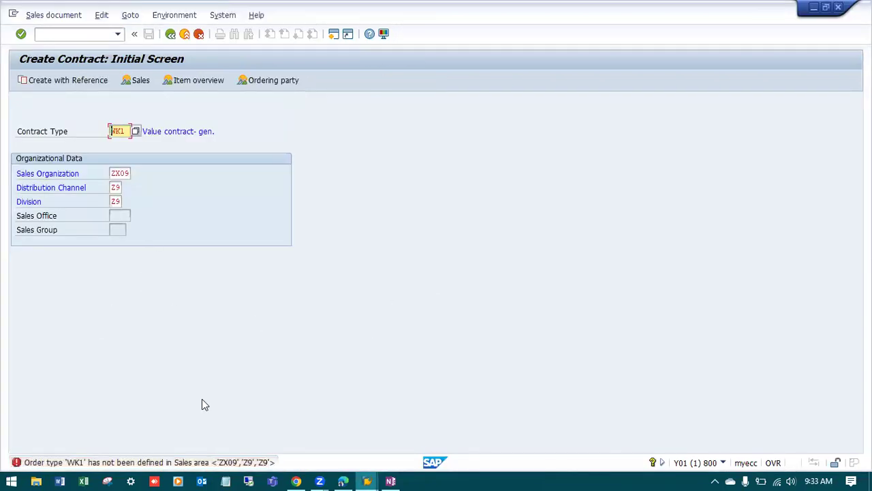
double_click(102, 463)
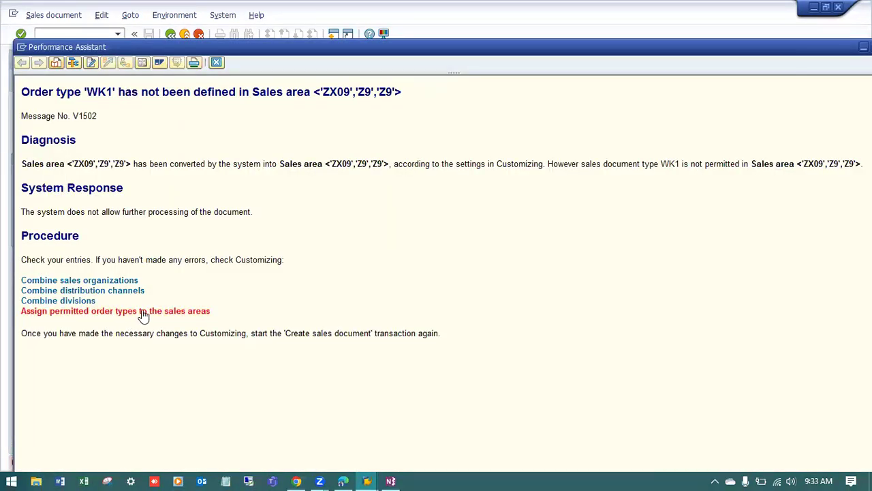
left_click(145, 311)
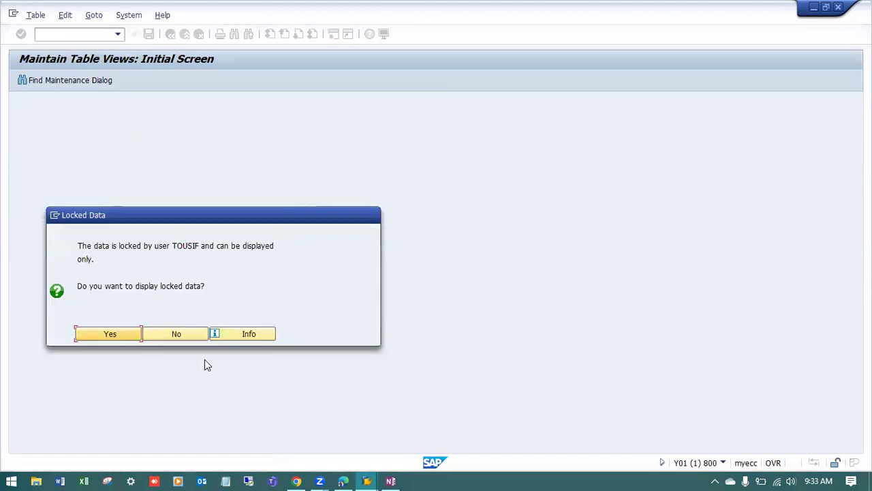
Close the session holding the allowed order types view, decline displaying the locked data, and reopen the order type assignment from the error help.
left_click(367, 481)
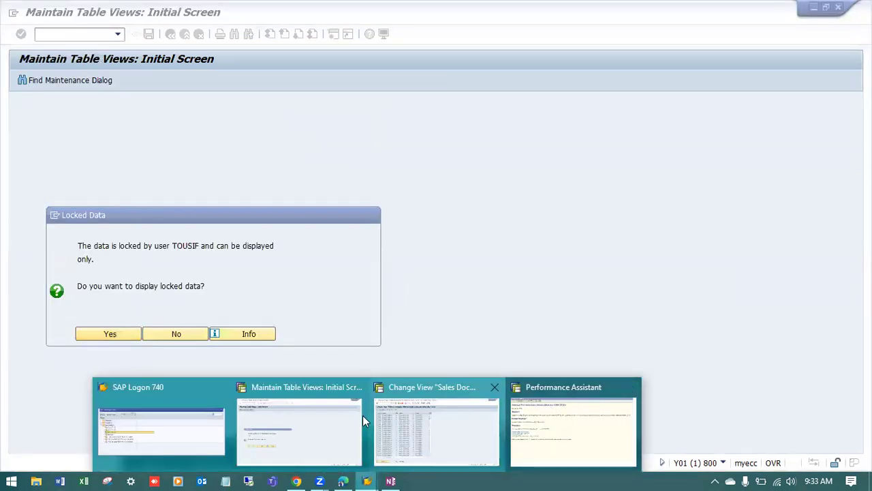
left_click(495, 387)
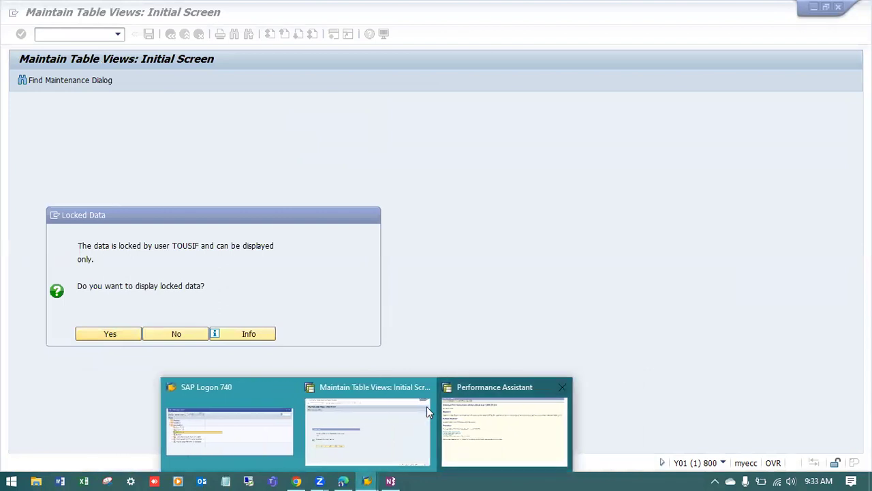
left_click(183, 334)
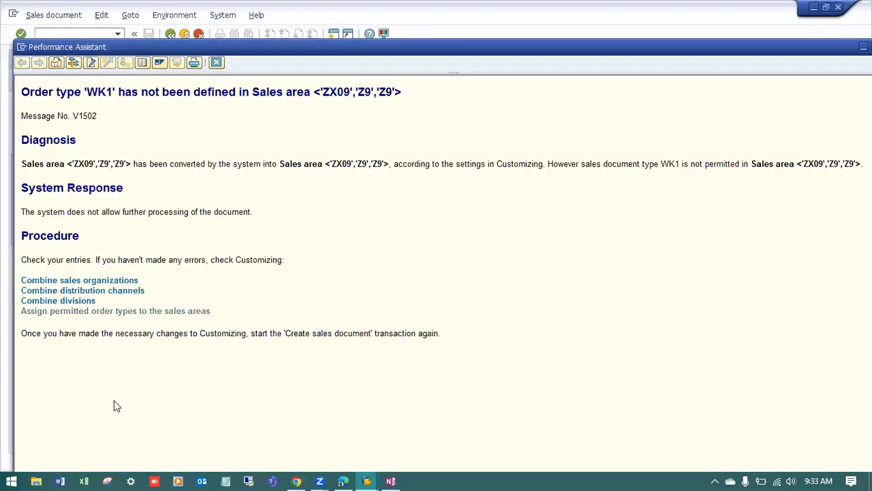
left_click(64, 312)
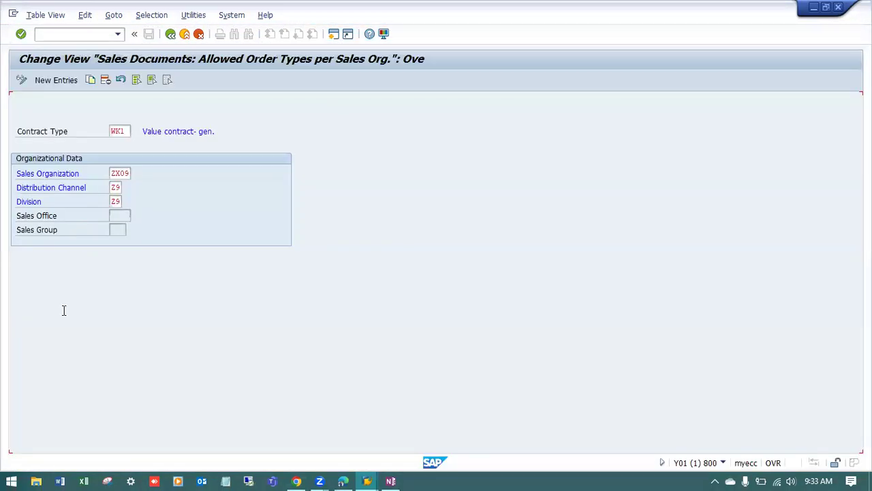
Add a new allowed order type entry with sales organization ZX09, distribution channel Z9, division Z9 and sales document type WK1.
left_click(64, 81)
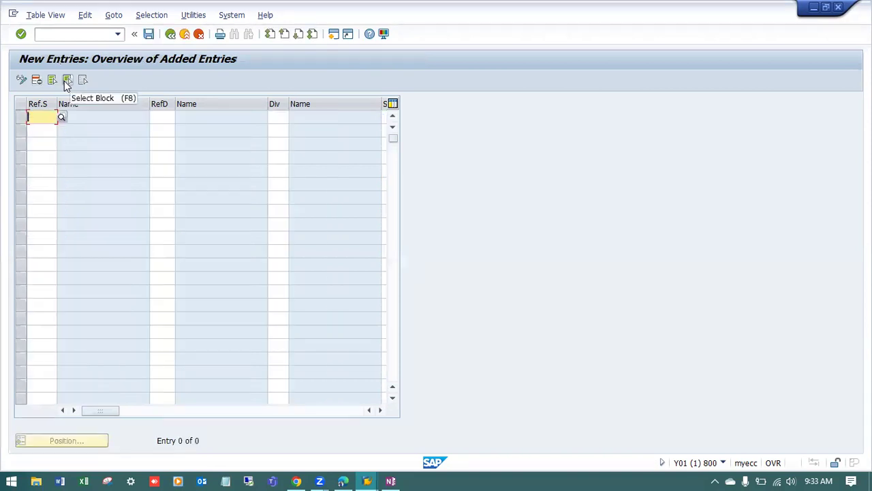
left_click(38, 116)
left_click(38, 130)
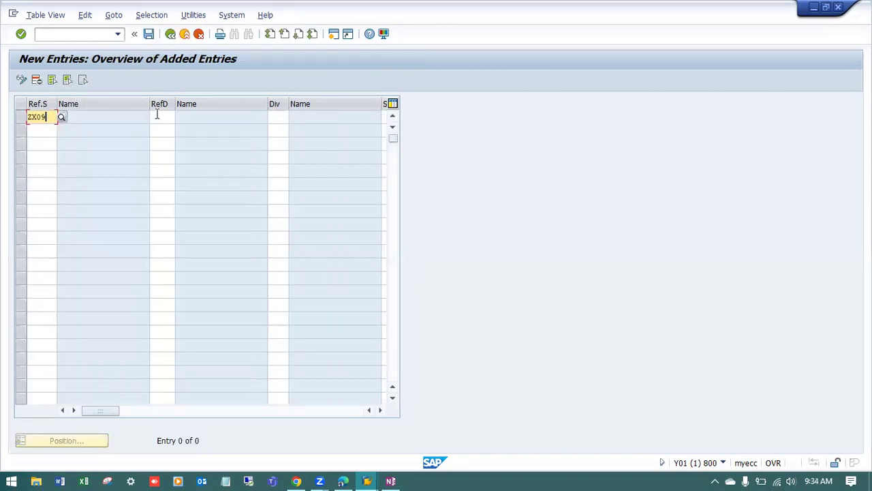
left_click(156, 117)
type("Z9")
left_click(275, 117)
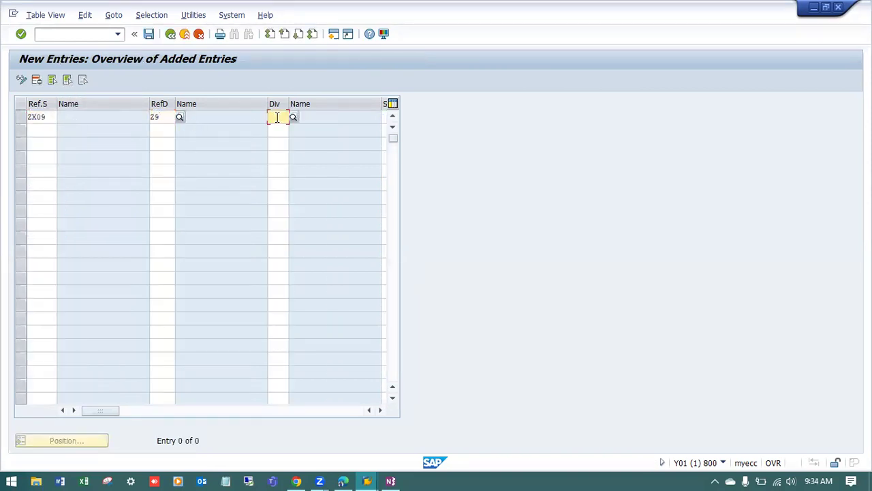
left_click(276, 130)
key("Tab")
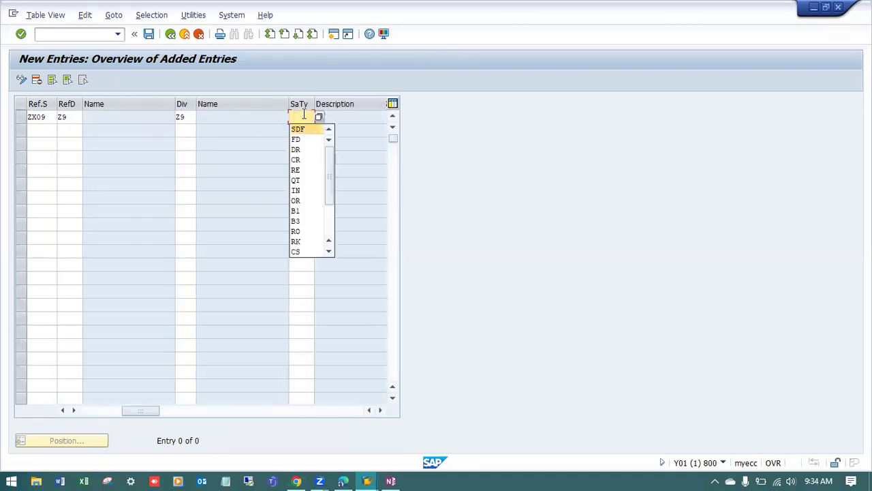
left_click(304, 114)
type("WK1")
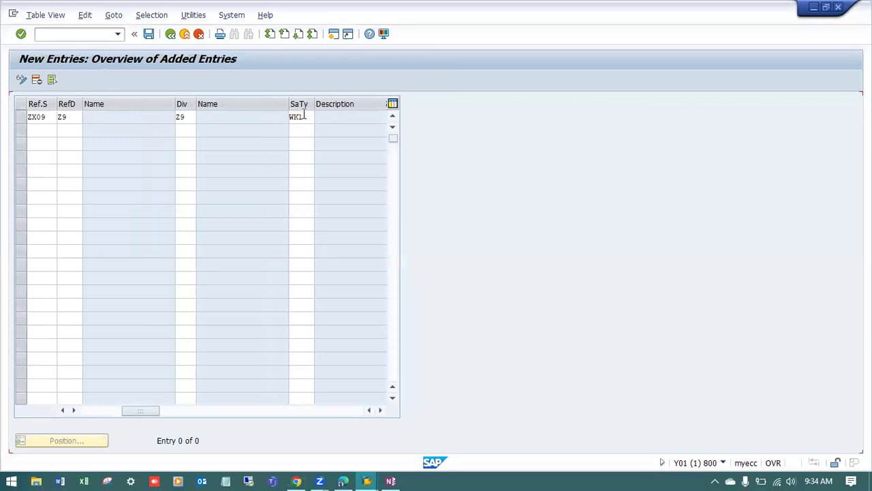
key("Return")
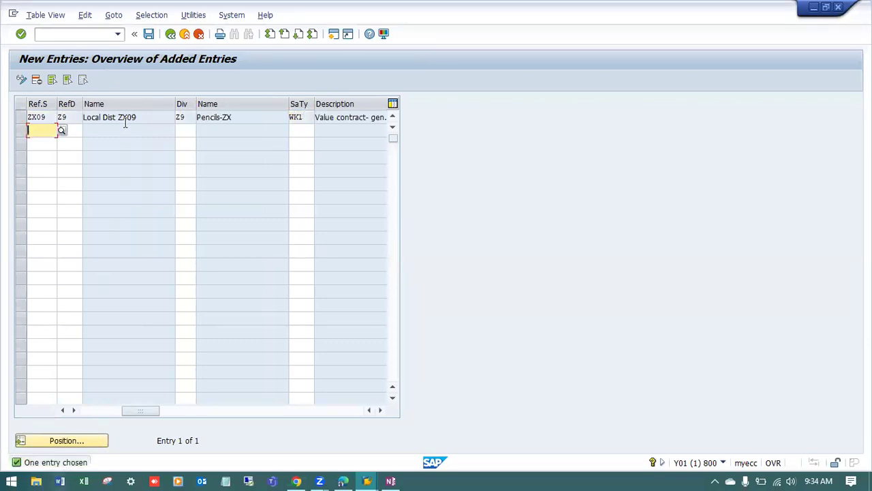
Save the new order type assignment and go back to the error help over the Create Contract screen.
left_click(150, 35)
left_click(188, 217)
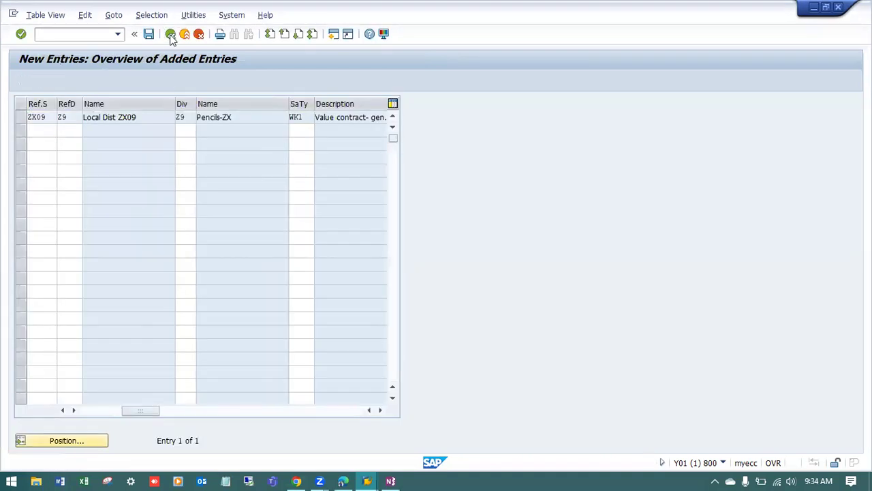
left_click(171, 34)
left_click(170, 35)
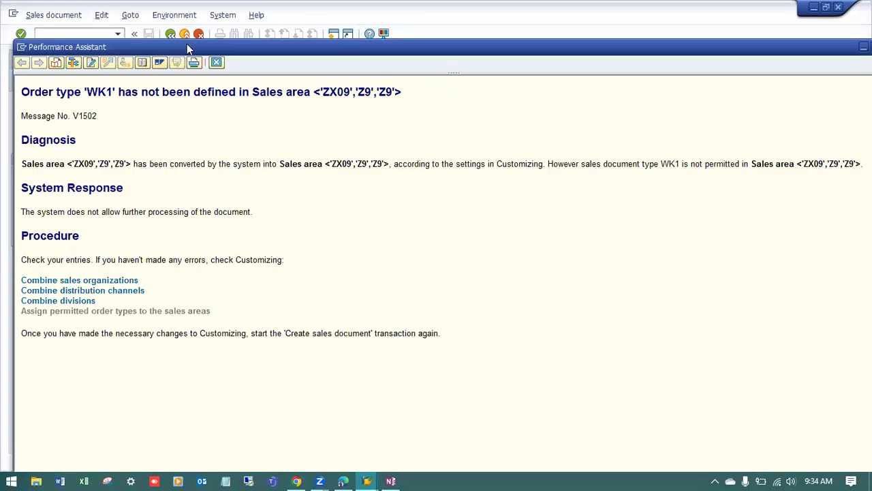
Close the error help, continue to the value contract overview and enter the customer number as sold-to party.
left_click(216, 63)
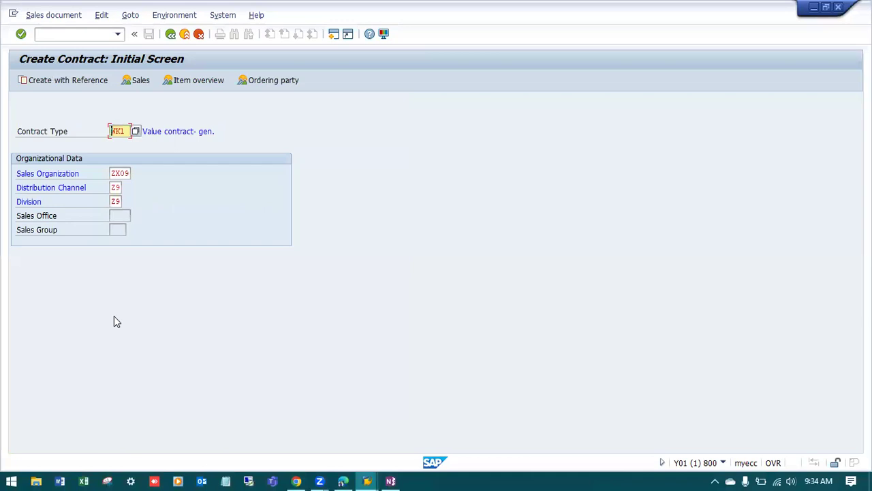
key("Return")
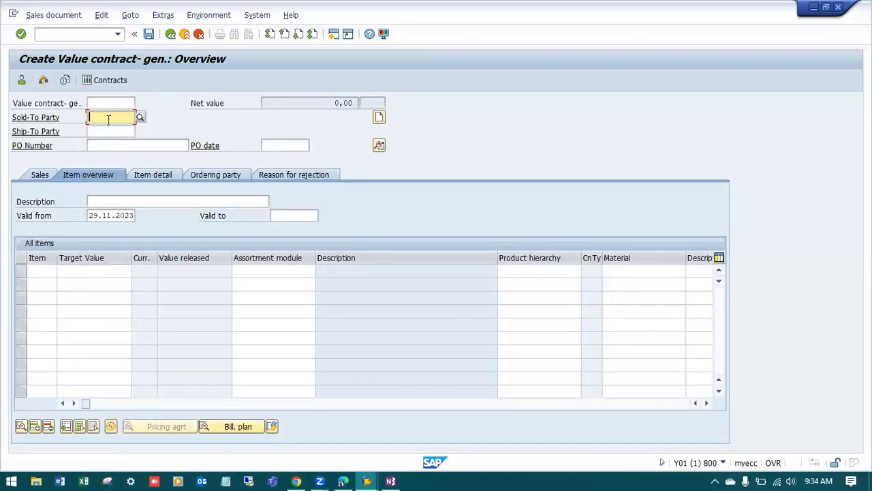
type("9")
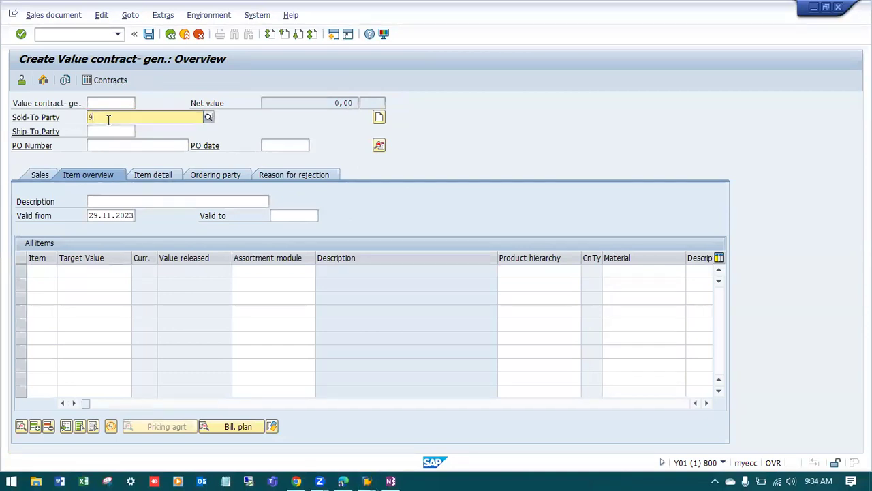
type("09001")
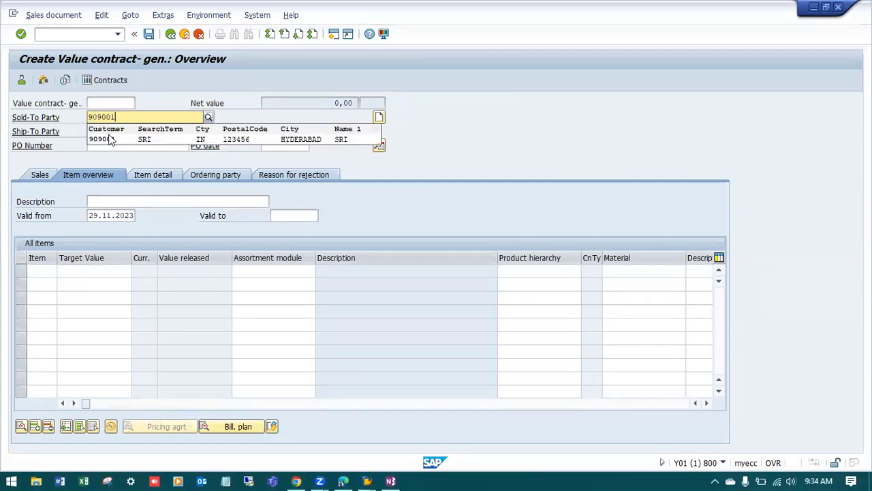
left_click(109, 139)
Enter "Value Cont" as the contract's PO number and choose 30.11.2023 as the PO date.
left_click(111, 146)
type("Contr")
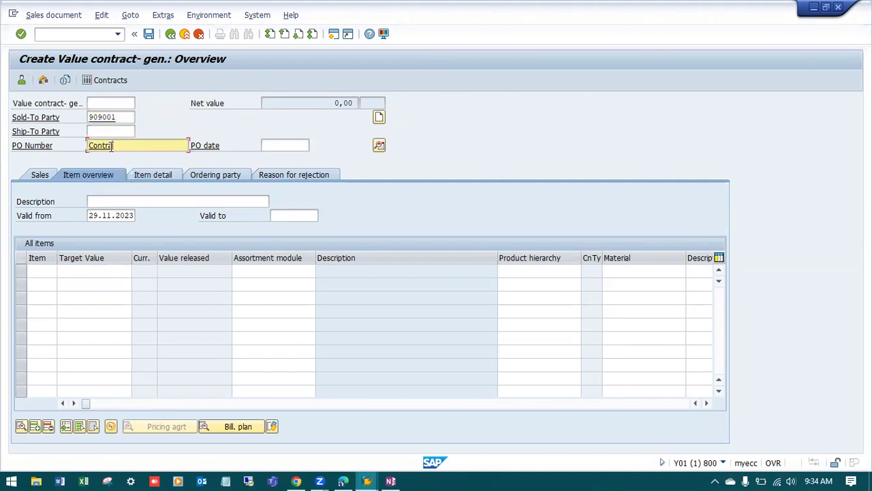
type("act")
key("BackSpace")
key("BackSpace")
key("BackSpace")
key("BackSpace")
key("BackSpace")
key("BackSpace")
key("BackSpace")
key("BackSpace")
type("Value")
left_click(285, 146)
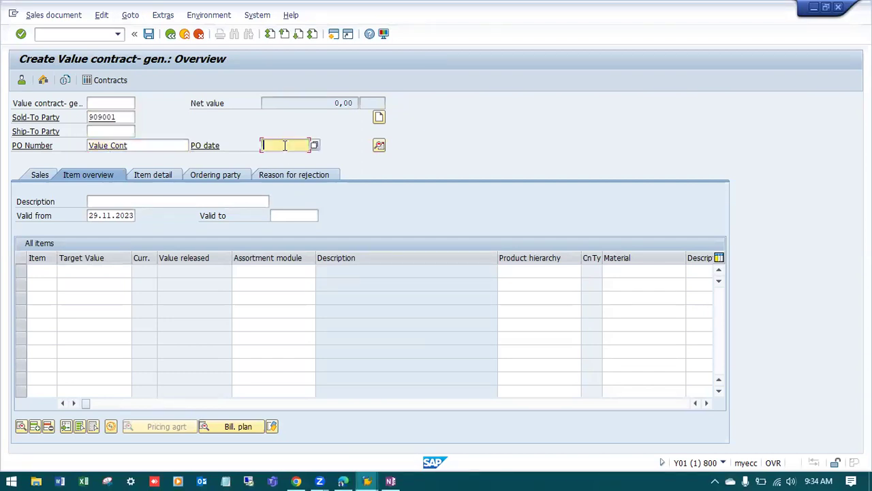
left_click(314, 146)
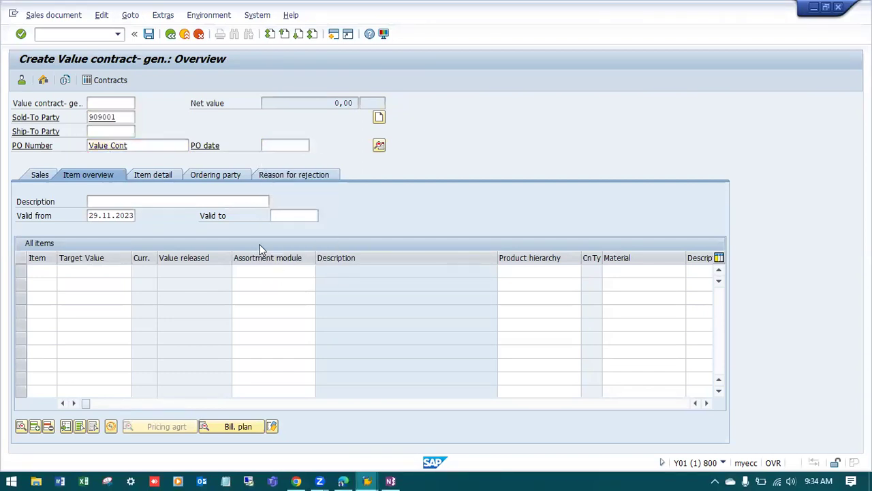
double_click(201, 265)
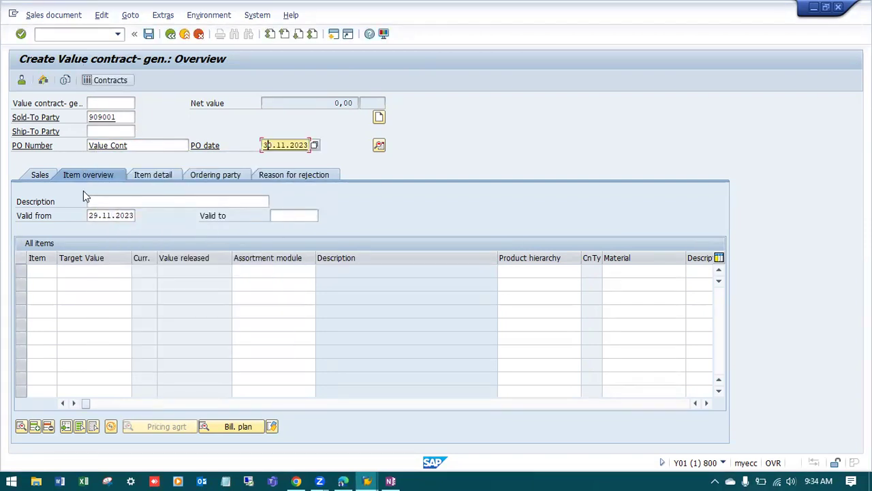
Set the first item's target value to 1000 and submit the contract overview.
left_click(90, 272)
type("1000")
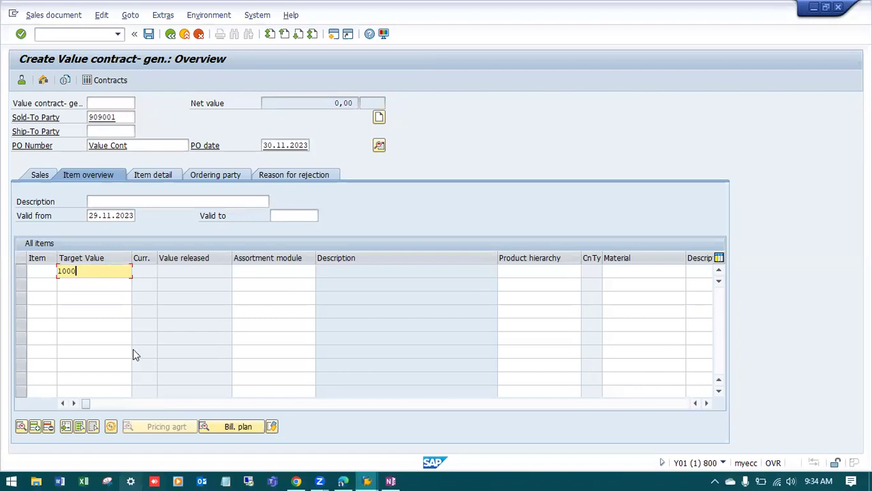
key("Return")
key("Return")
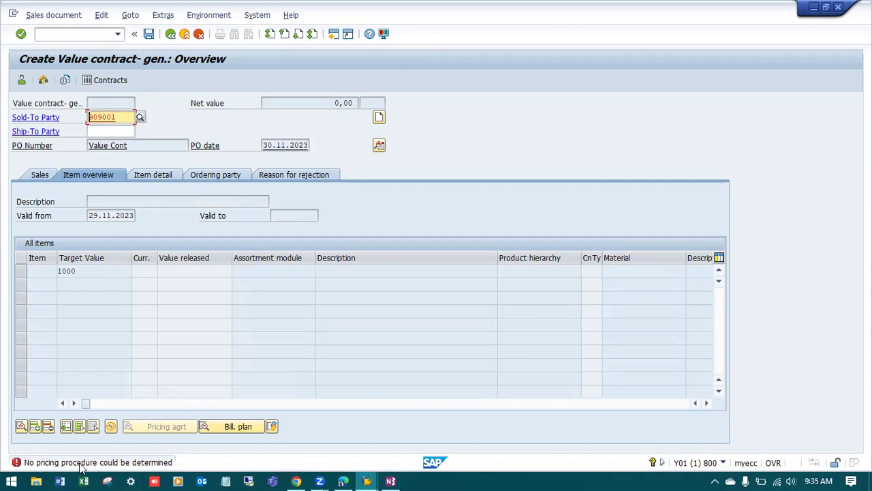
Look up the required pricing condition type in the OneNote page on value contracts, then return to the SAP contract.
left_click(390, 481)
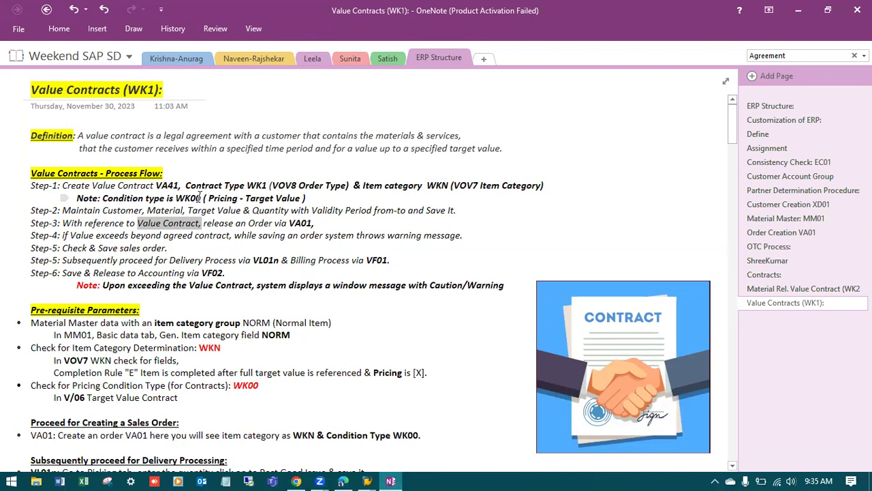
left_click_drag(202, 198, 175, 198)
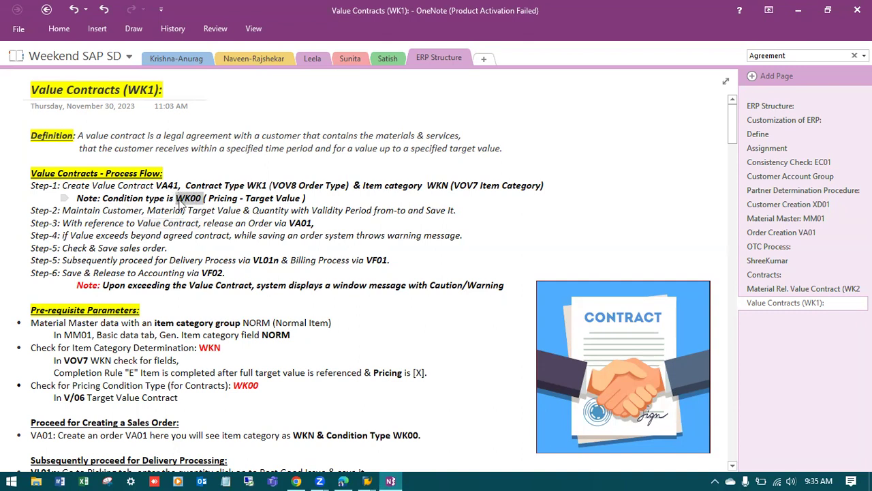
left_click(368, 477)
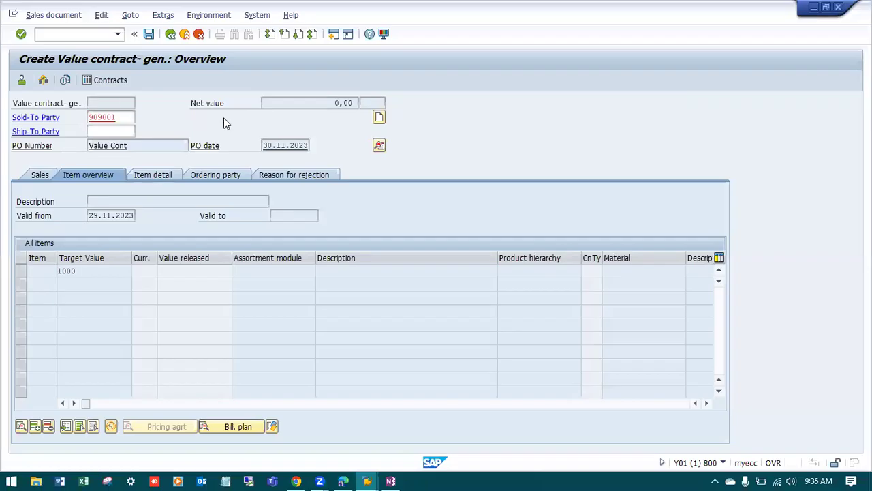
Open the pricing procedure determination view with transaction OVKK in a new session.
key("ctrl+n")
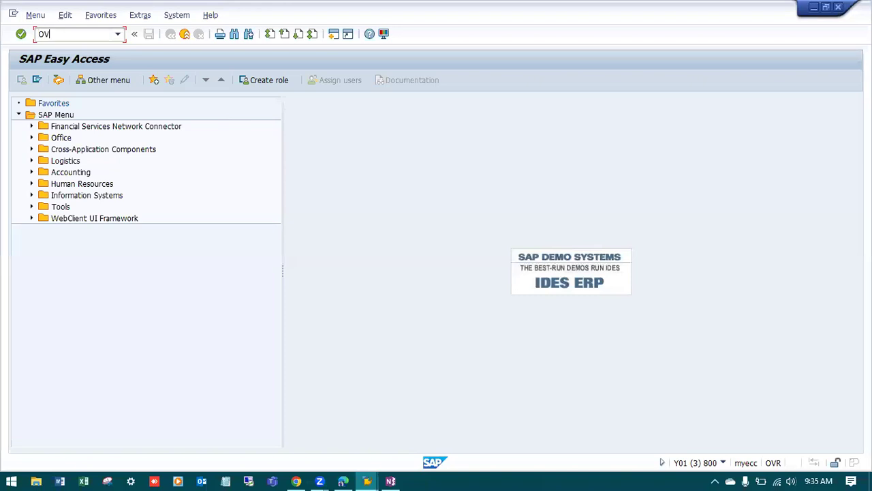
type("OVKK")
key("Return")
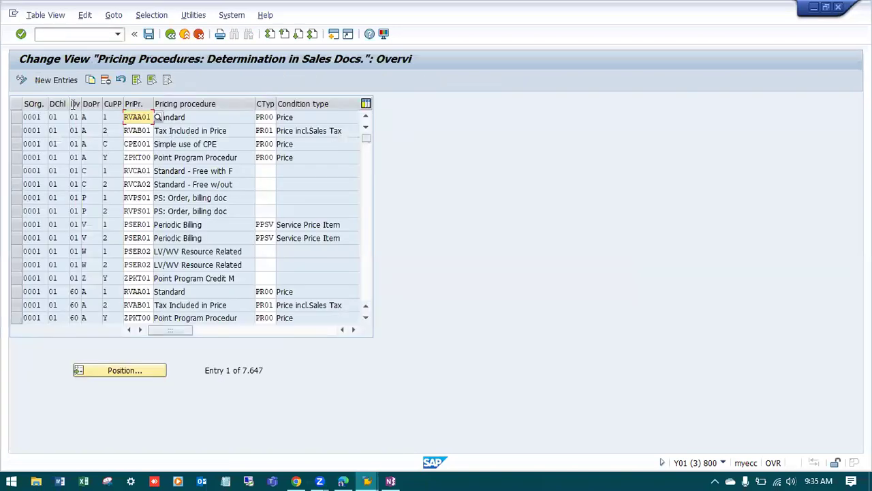
Start a new pricing procedure determination entry for sales organization ZX09, distribution channel Z9 and division Z9.
left_click(60, 79)
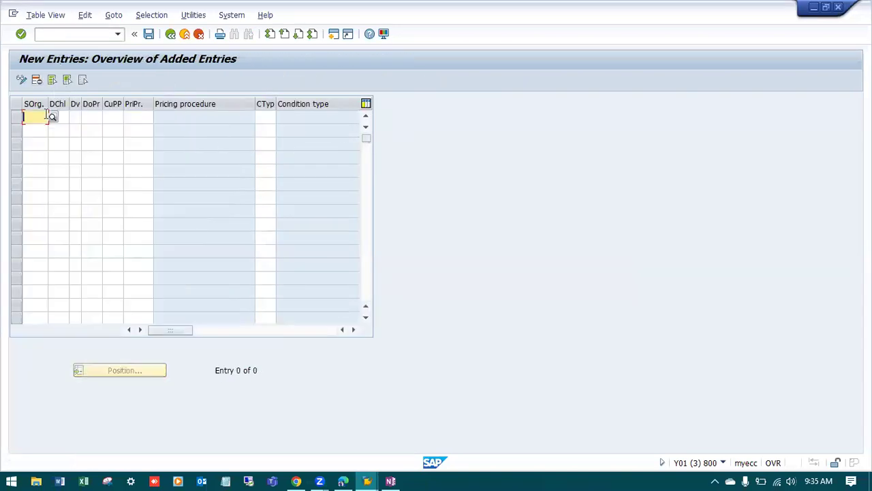
left_click(41, 128)
key("BackSpace")
type("9")
key("Tab")
type("Z9")
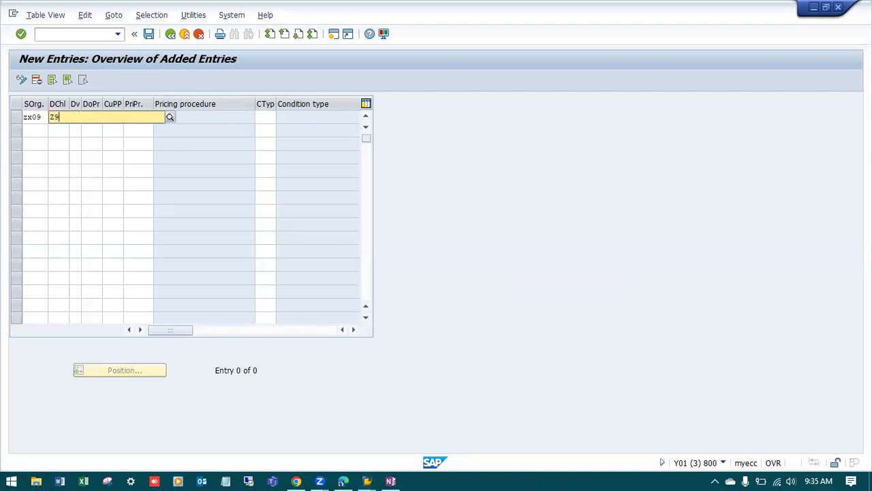
key("Tab")
type("Z9")
key("Tab")
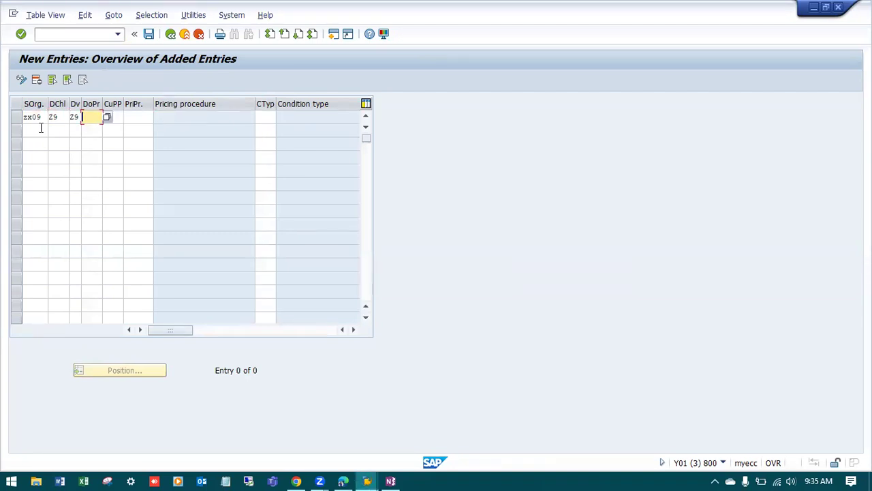
Choose document pricing procedure Y and customer pricing procedure 1 for the new ZX09 determination entry.
left_click(107, 117)
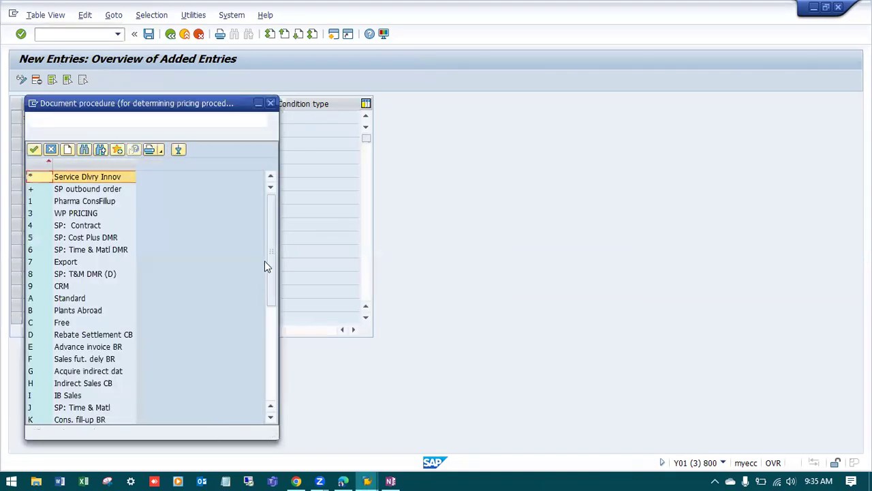
left_click(273, 369)
double_click(76, 398)
left_click(120, 116)
key("Tab")
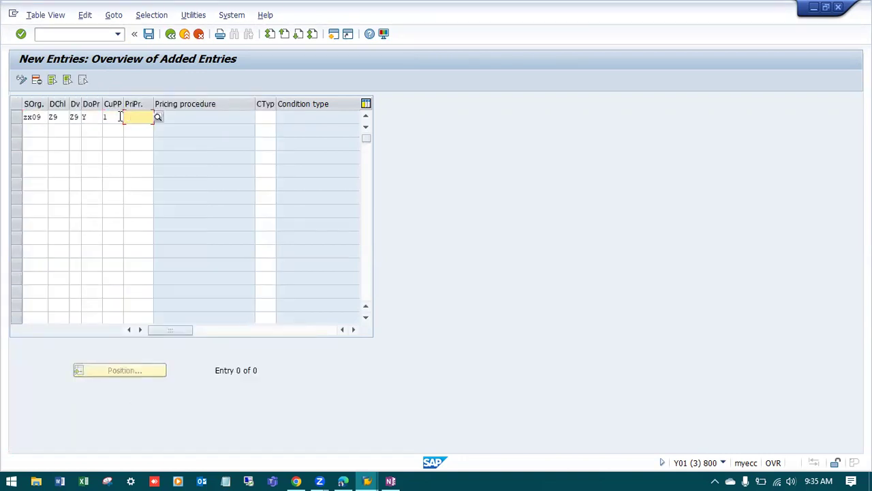
Assign pricing procedure WK0001 and condition type WK00 to the new entry and validate it.
type("WK")
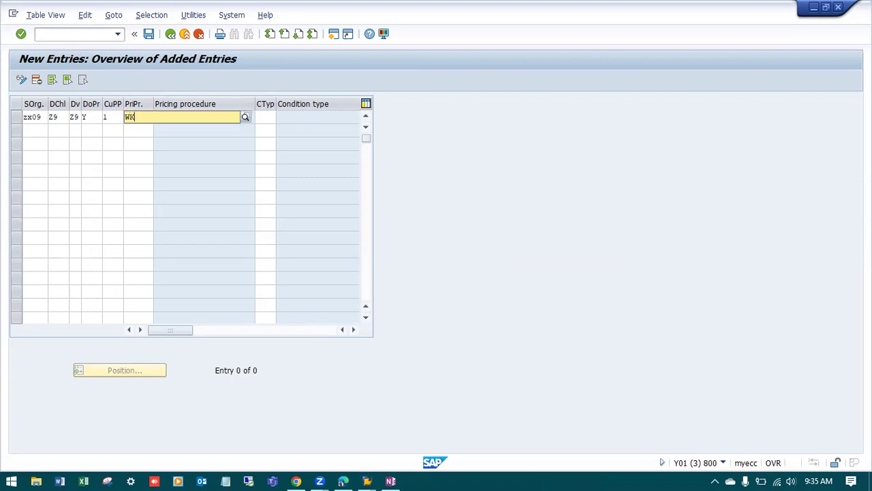
left_click(140, 140)
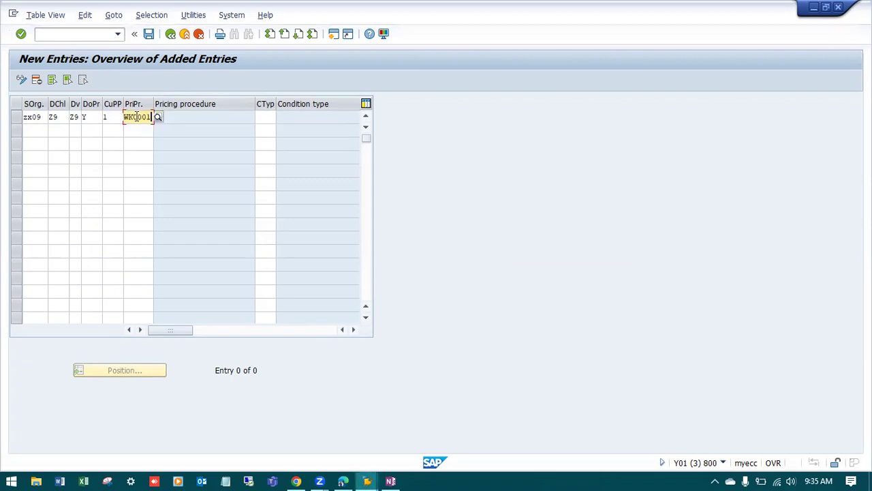
left_click(266, 116)
type("WK00")
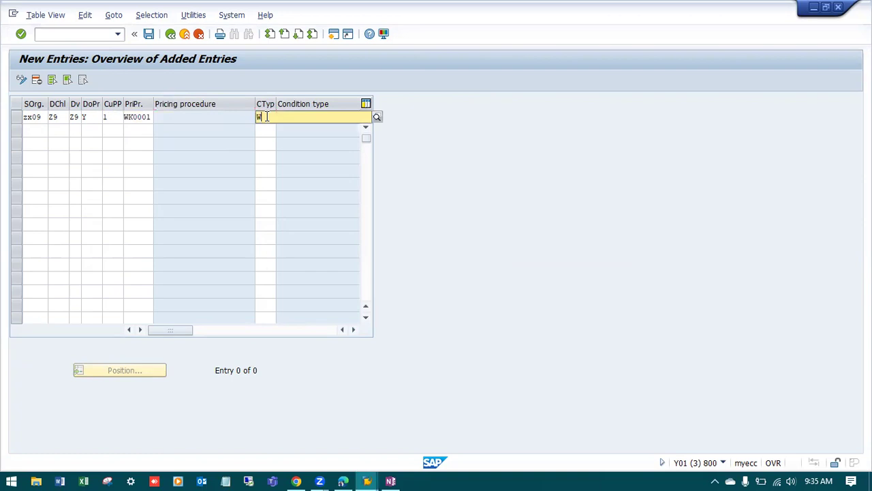
key("Return")
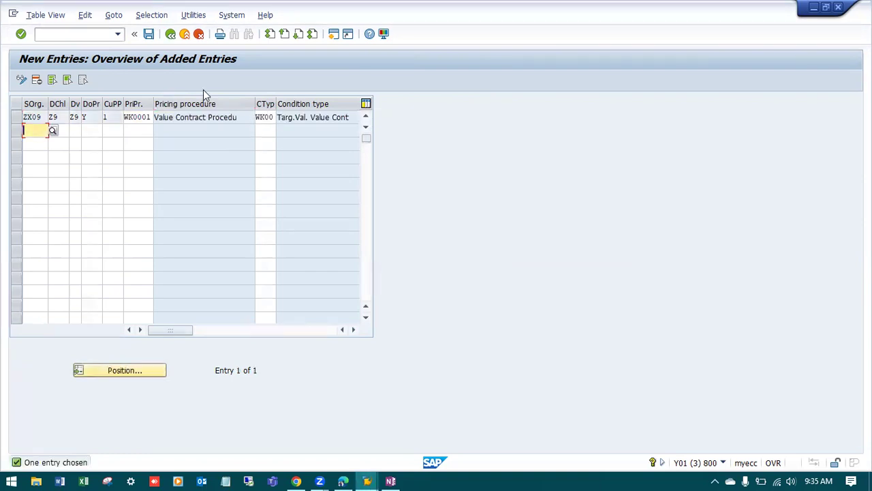
Save the pricing procedure determination, go back to the value contract session and resubmit the contract overview.
left_click(148, 34)
left_click(189, 216)
left_click(814, 8)
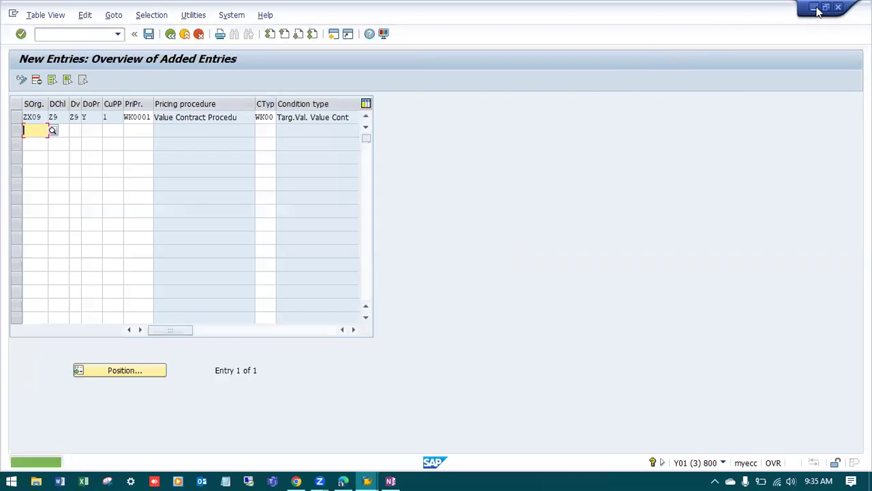
key("Return")
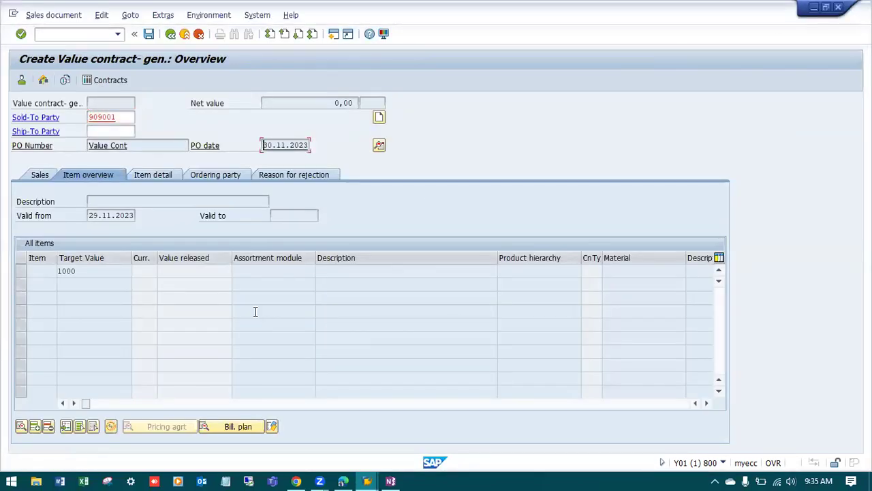
key("Return")
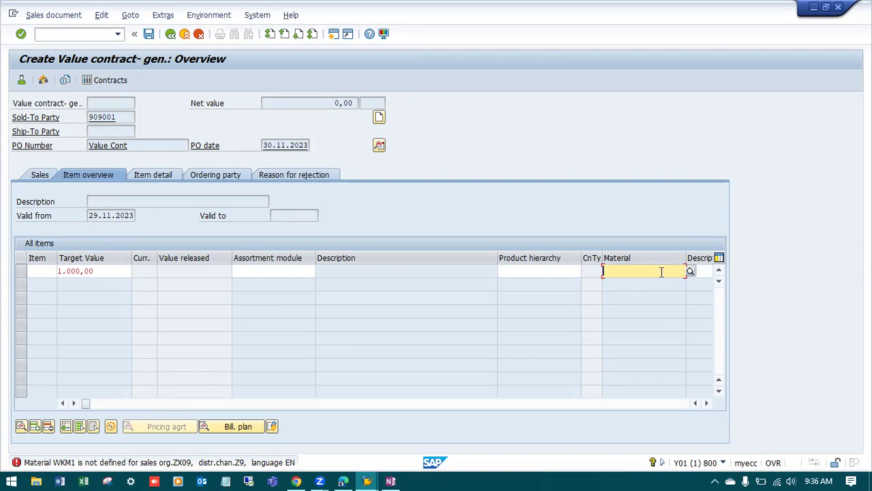
Enter ZX09-PENCIL as the material of the first contract item and submit it.
type("ZX09")
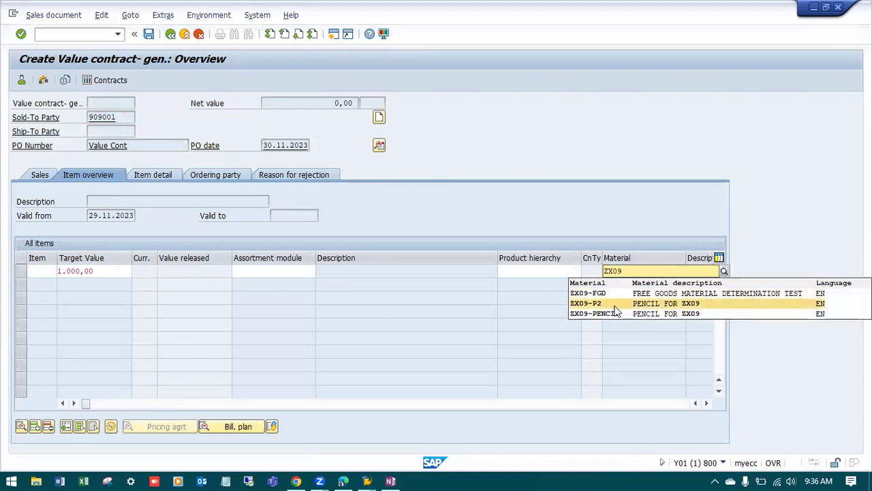
left_click(614, 314)
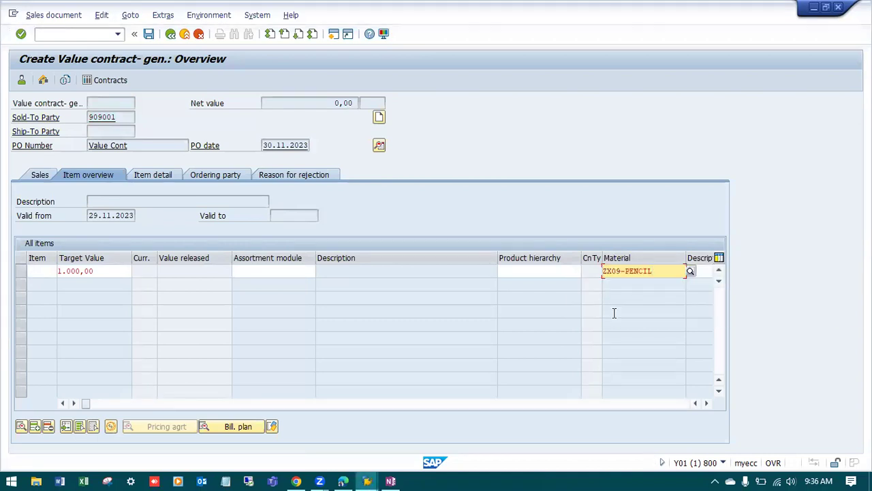
key("Return")
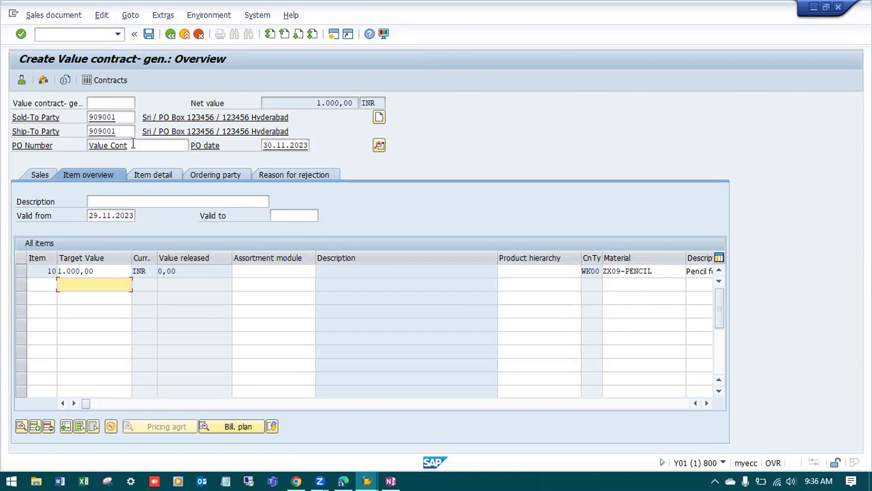
Review the sold-to party and target value, and narrow the Description column beside the assortment module.
left_click(124, 118)
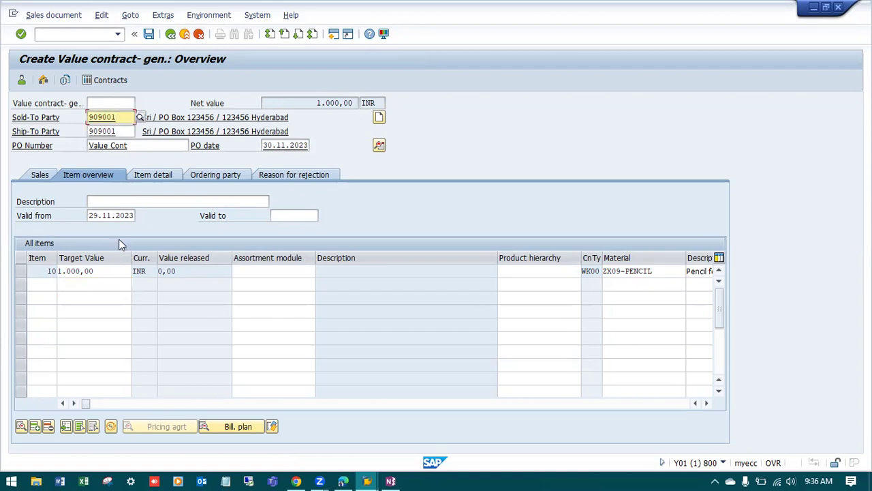
left_click(102, 271)
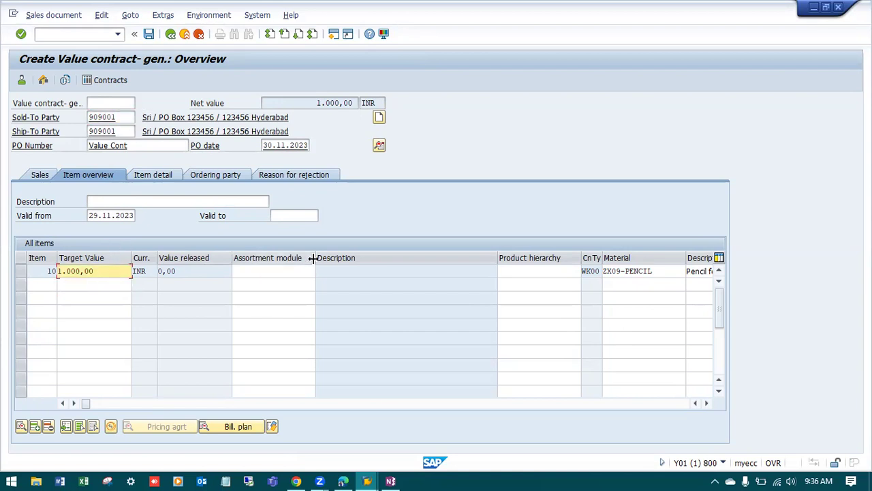
left_click_drag(497, 258, 354, 265)
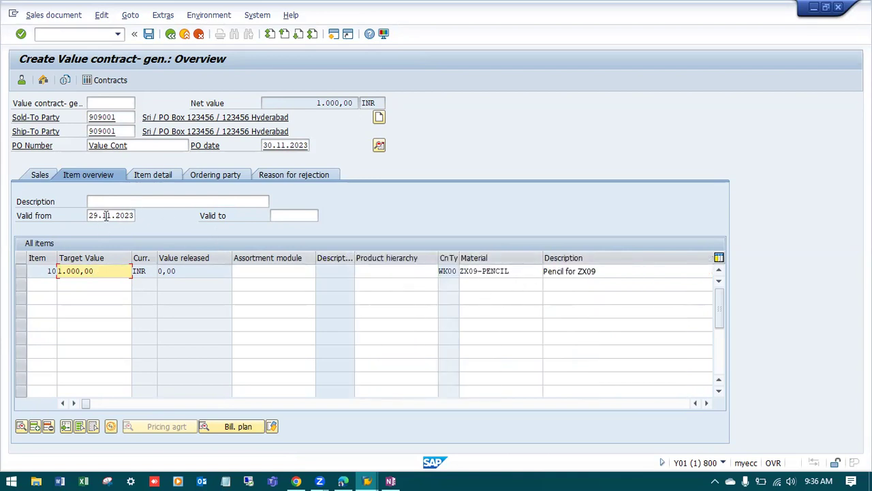
Set the contract's Valid to date to 10.12.2023 and save the value contract.
left_click(298, 215)
left_click(326, 216)
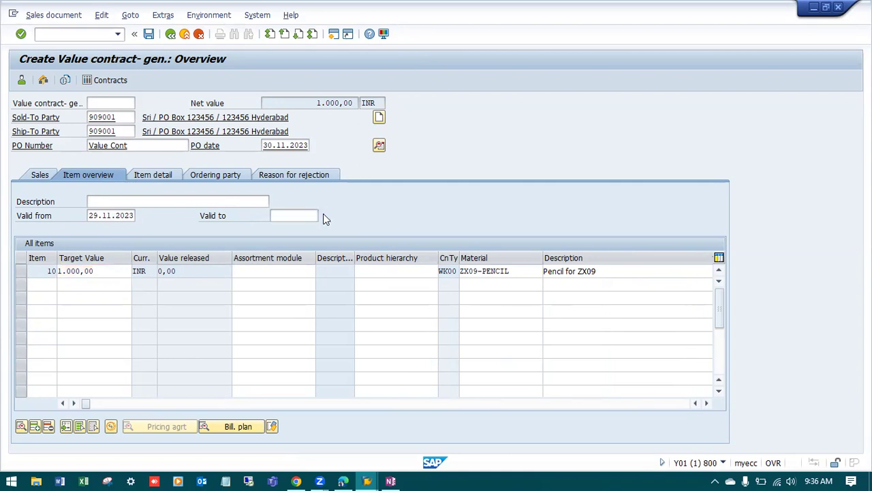
double_click(259, 279)
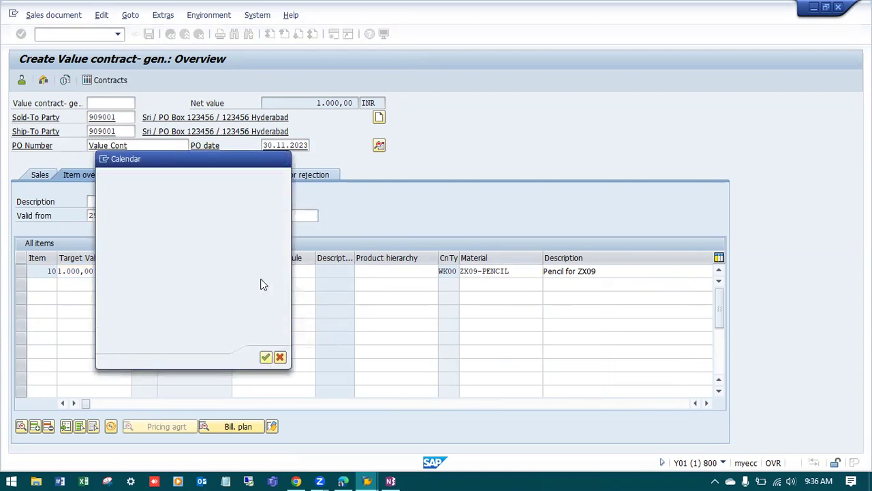
key("Return")
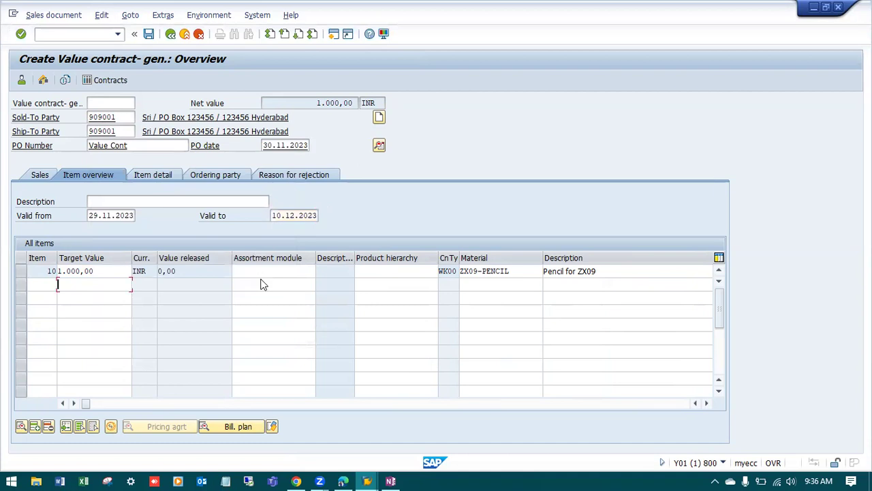
left_click(148, 33)
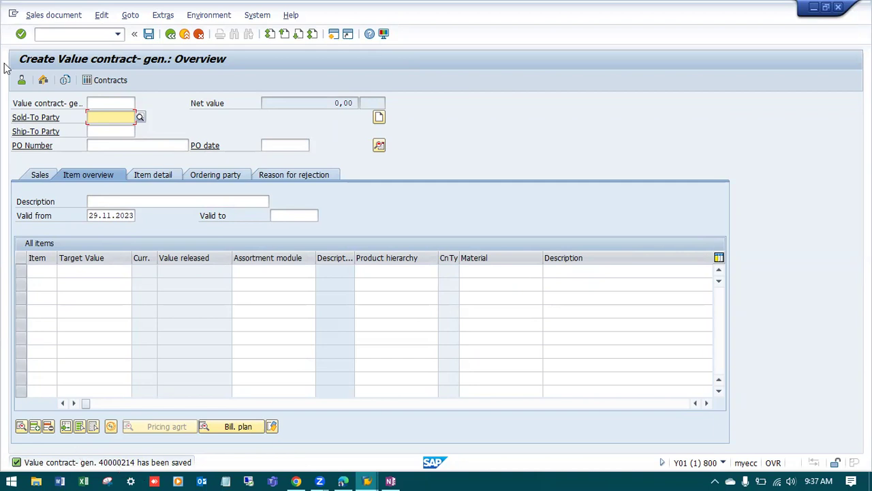
Open the saved value contract for change in VA42 and narrow the Description column beside the assortment module.
left_click(61, 36)
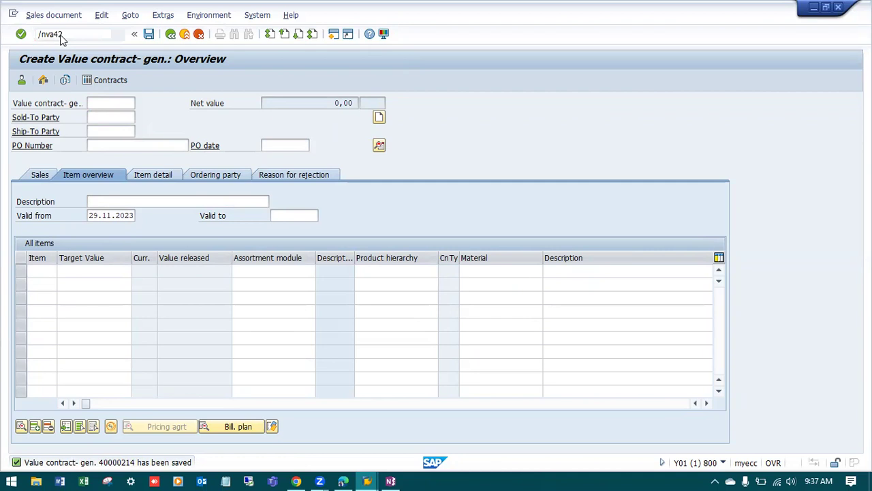
key("Return")
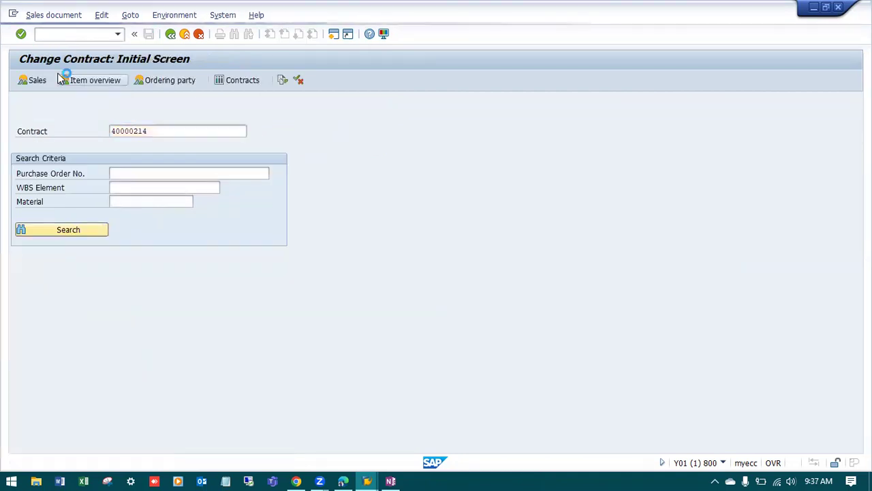
left_click(63, 80)
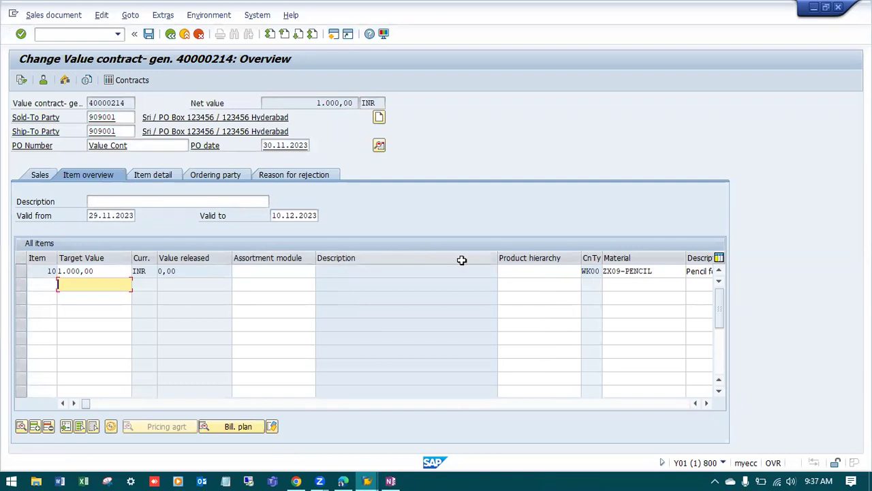
left_click_drag(498, 257, 372, 265)
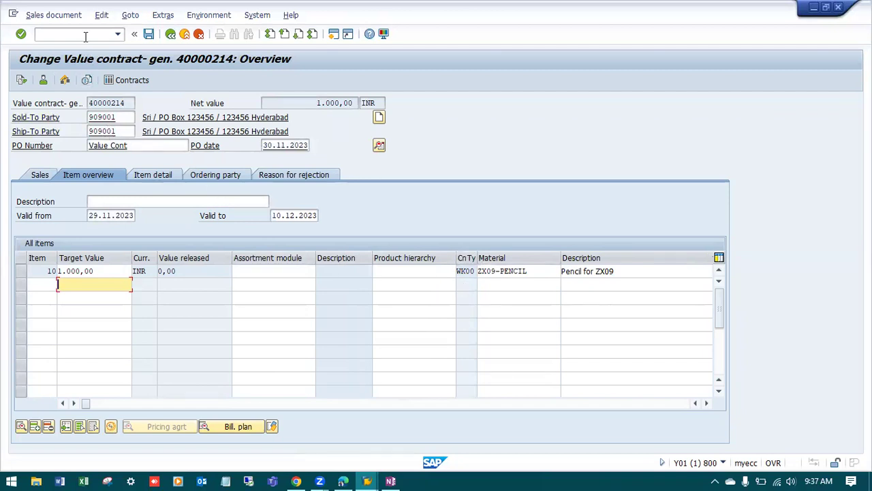
Switch to OneNote, check which transaction releases an order against the value contract, and return to the contract in SAP.
left_click(383, 479)
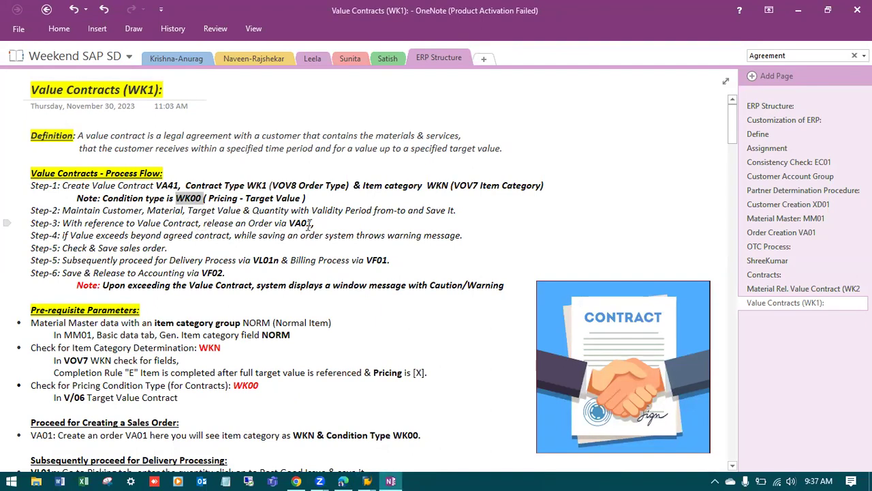
left_click_drag(312, 223, 292, 223)
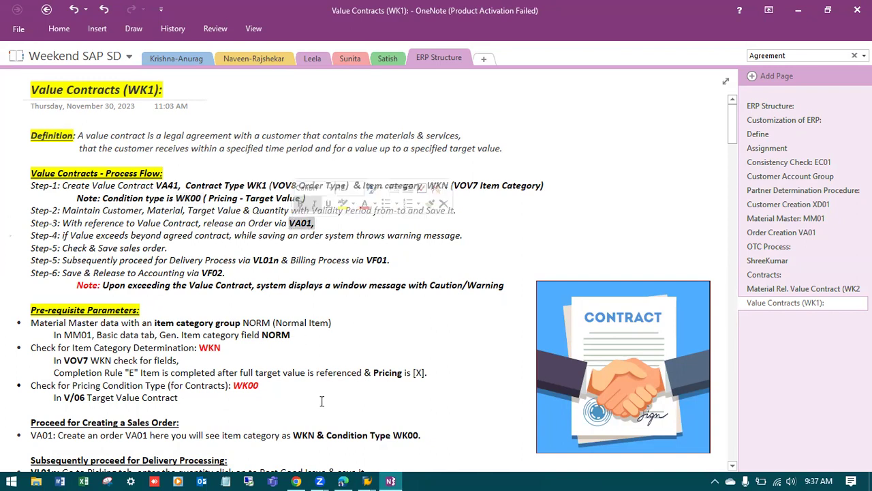
left_click(367, 481)
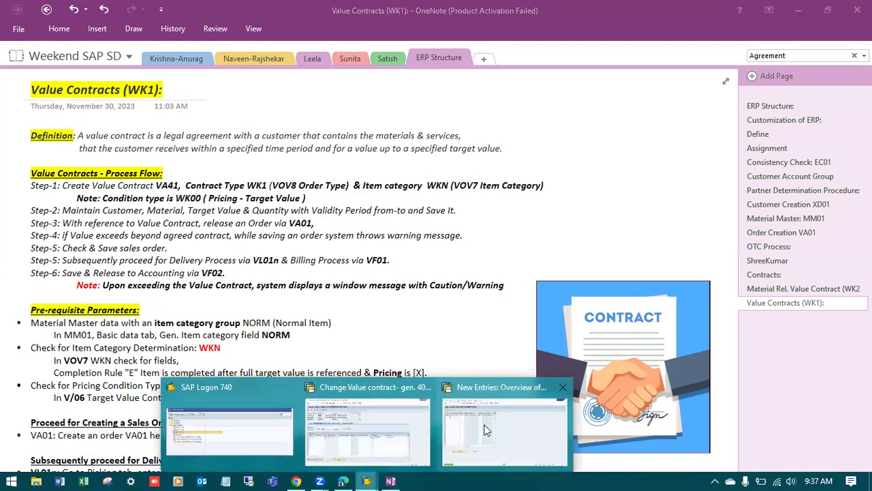
left_click(369, 426)
Copy the contract number and start a sales order in VA01 with order type OR.
double_click(133, 103)
key("ctrl+c")
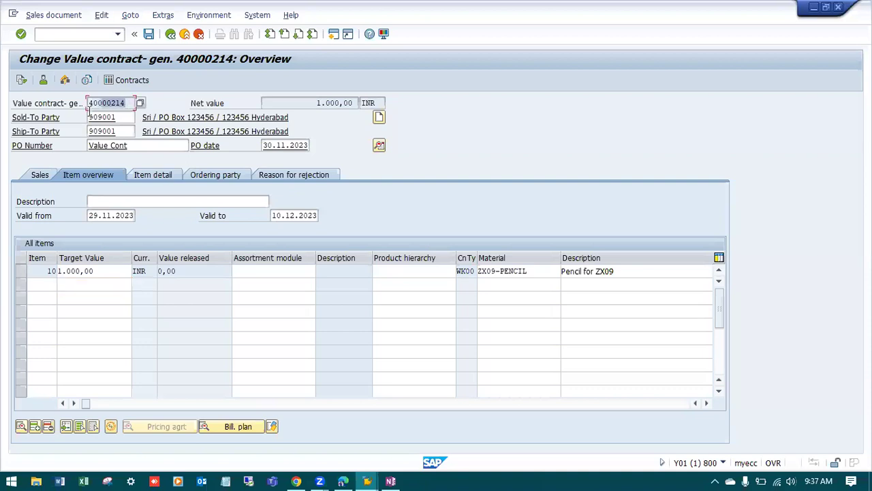
left_click(69, 34)
type("/nva01")
key("Return")
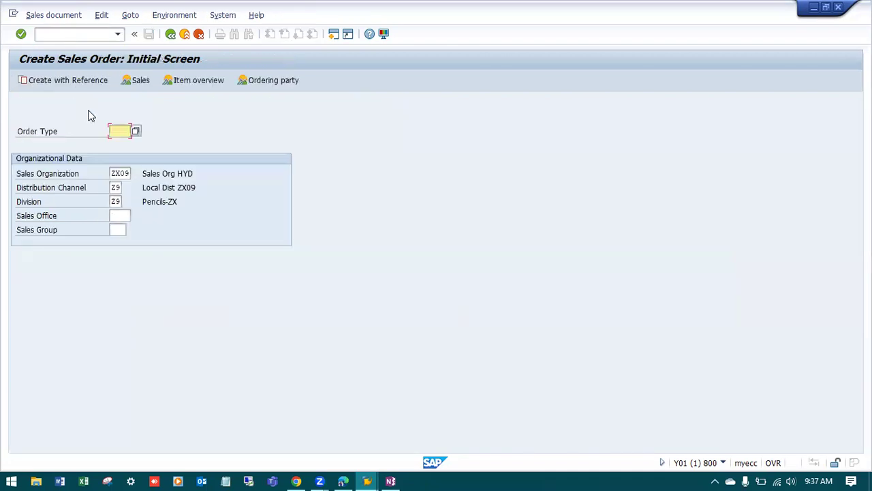
type("OR")
Create the order with reference to a contract, using the copied contract number, and copy the reference.
left_click(89, 86)
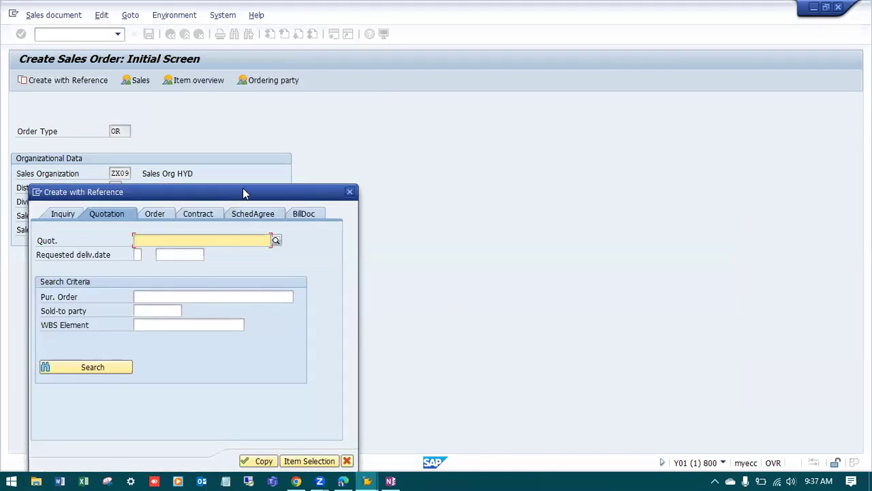
left_click_drag(245, 191, 343, 103)
left_click(300, 127)
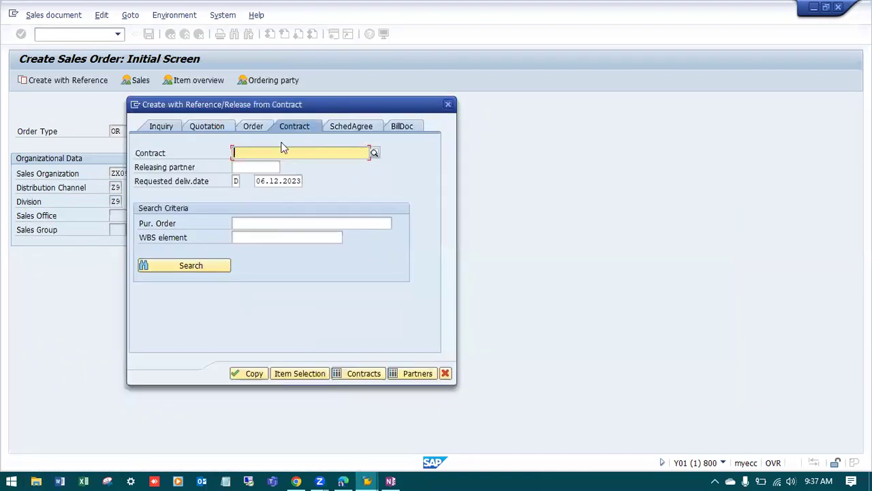
key("ctrl+v")
left_click(246, 376)
left_click(251, 375)
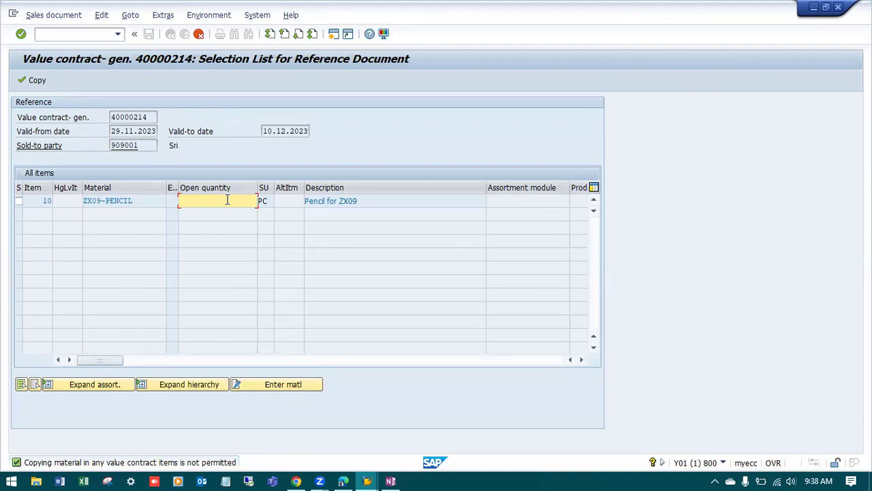
Enter material ZX09-PENCIL with order quantity 15 for the contract item and copy it into the standard order.
left_click(283, 384)
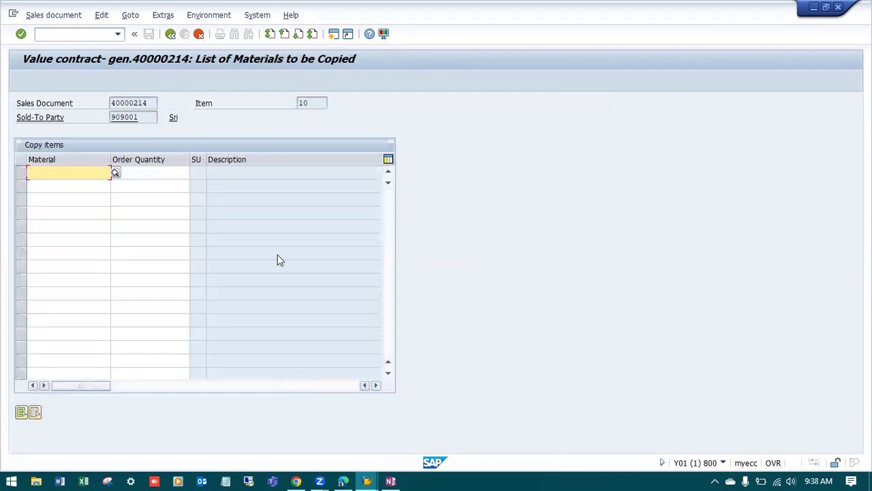
left_click(78, 174)
type("ZX09-")
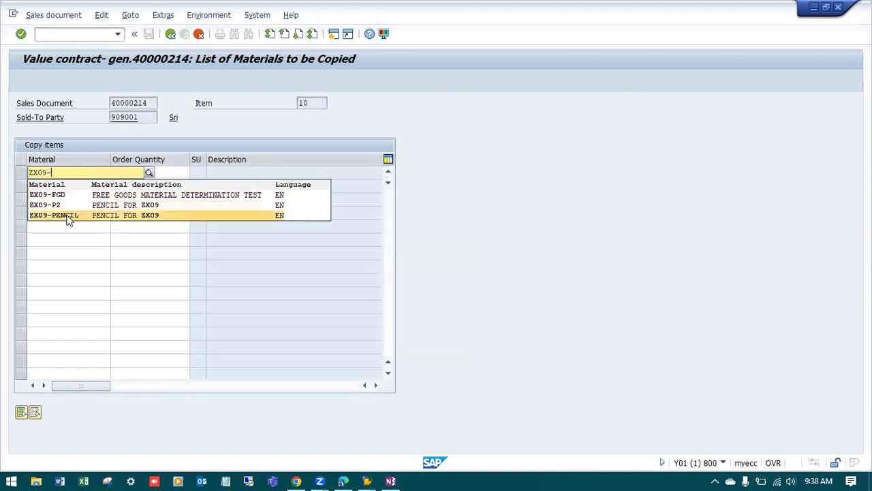
left_click(66, 217)
left_click(175, 178)
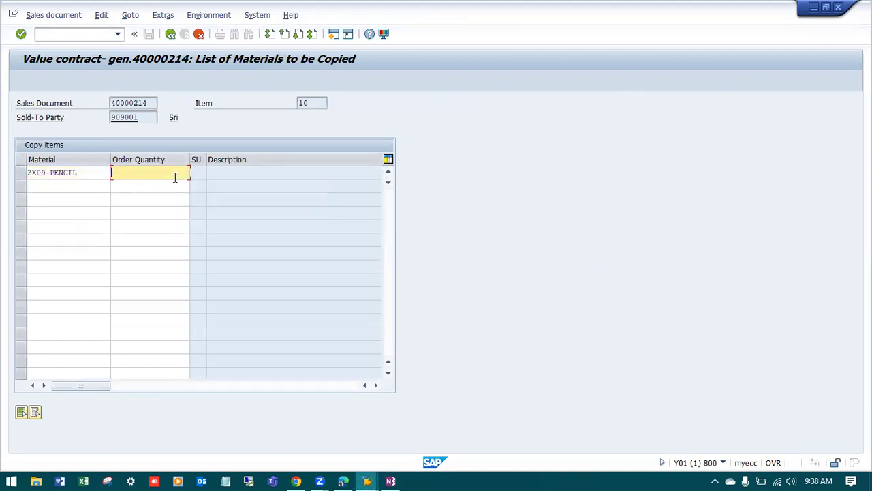
type("15")
key("Return")
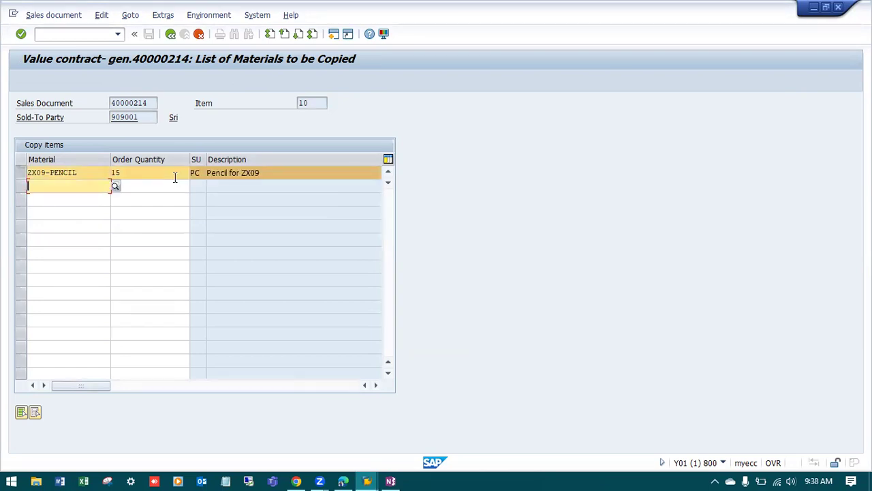
left_click(170, 34)
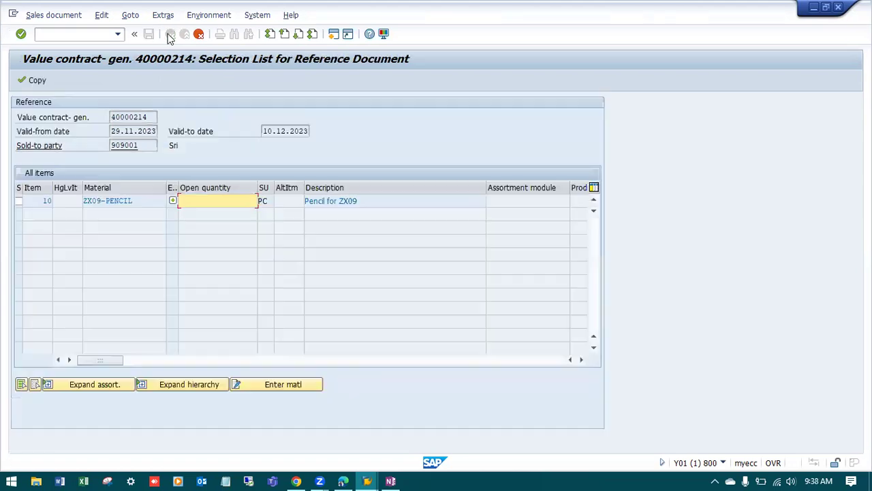
left_click(32, 81)
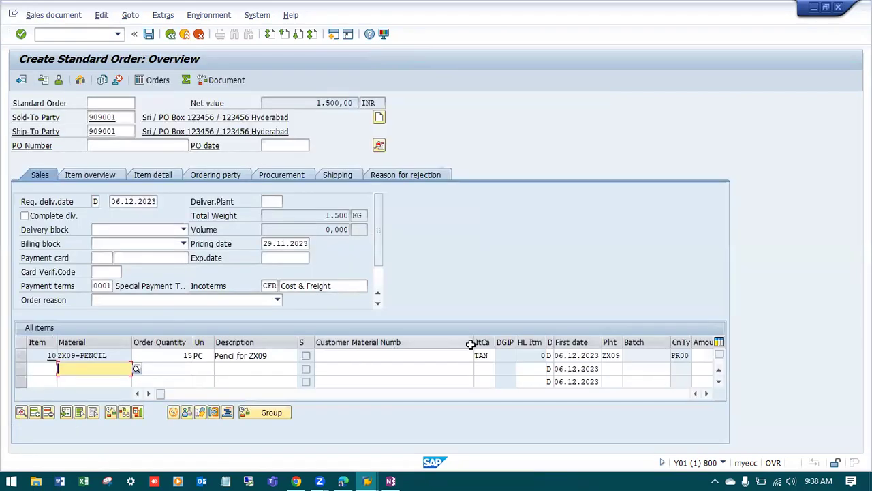
Narrow the Customer Material Numb column to expose the pricing columns, and check the order's net value.
left_click_drag(472, 346, 403, 347)
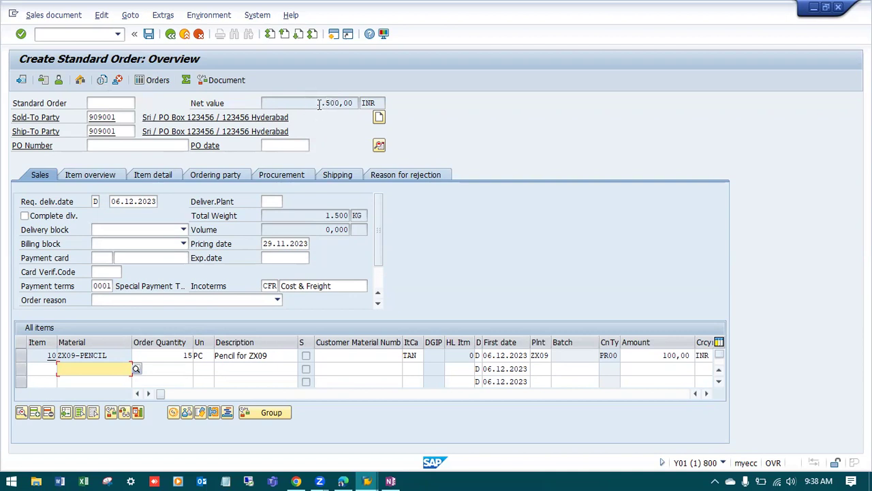
left_click_drag(316, 103, 359, 103)
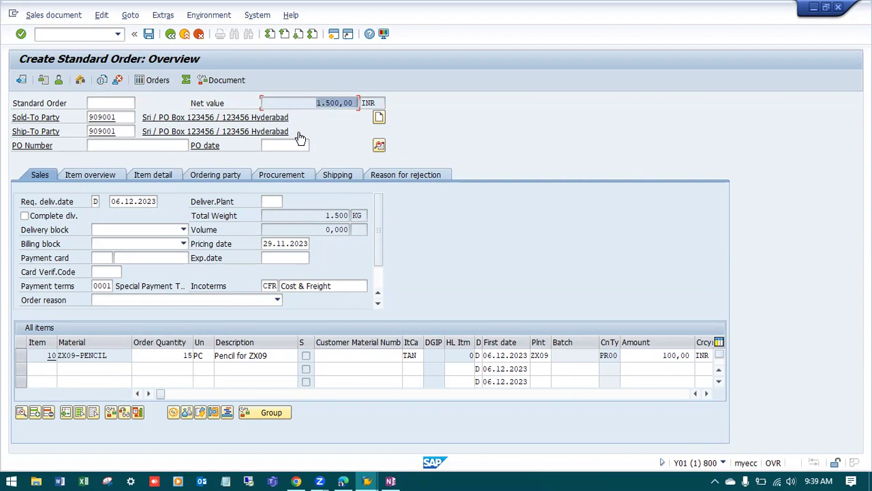
left_click(315, 103)
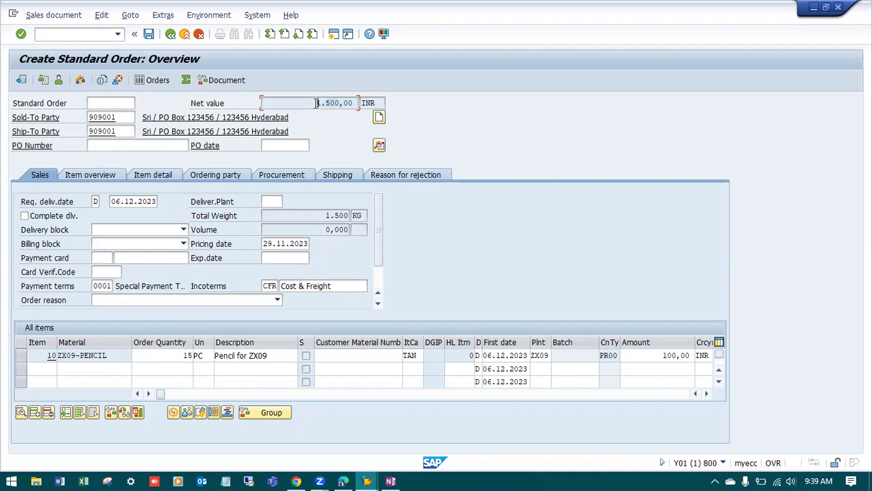
left_click_drag(315, 103, 357, 103)
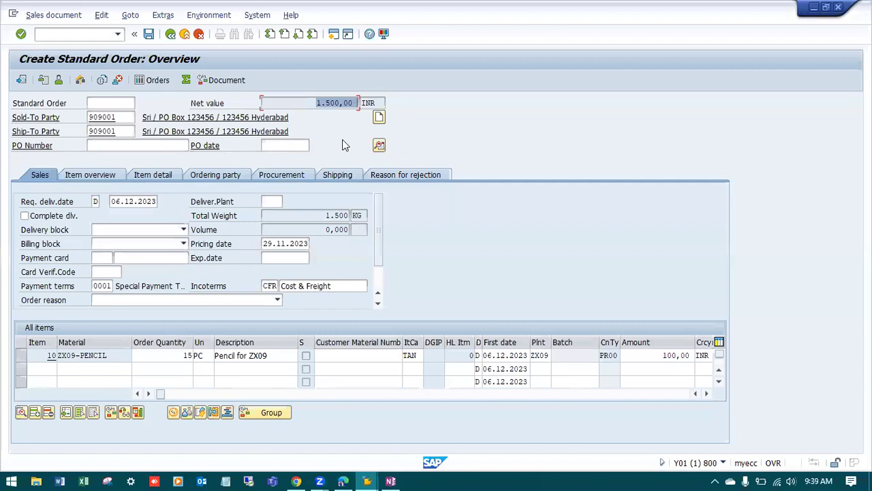
key("Return")
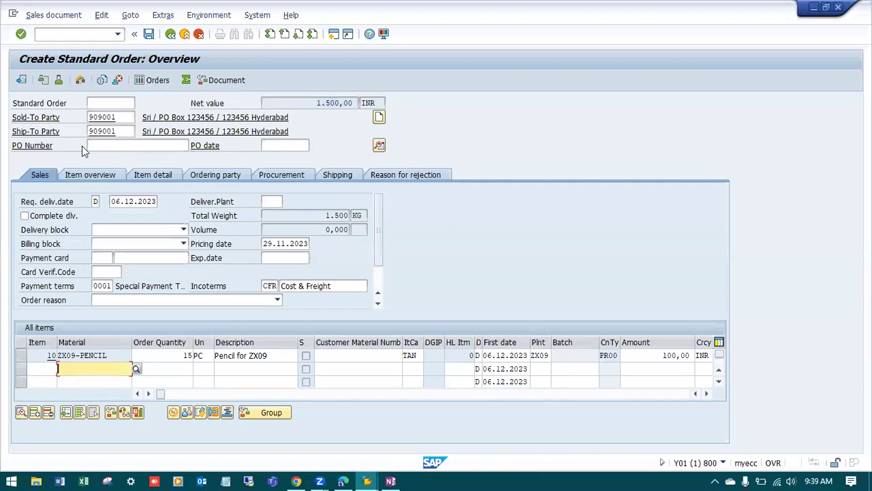
Try to save the standard order and read the value contract release message.
left_click(149, 36)
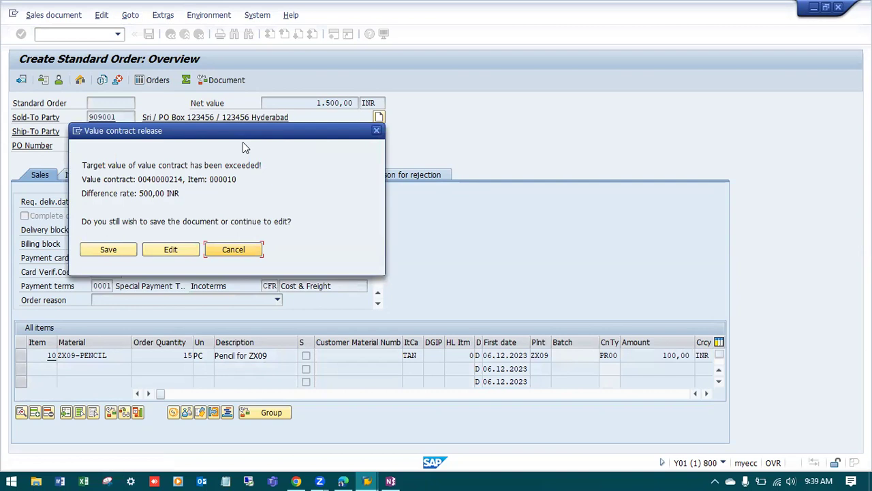
left_click_drag(243, 141, 413, 170)
left_click_drag(250, 198, 432, 195)
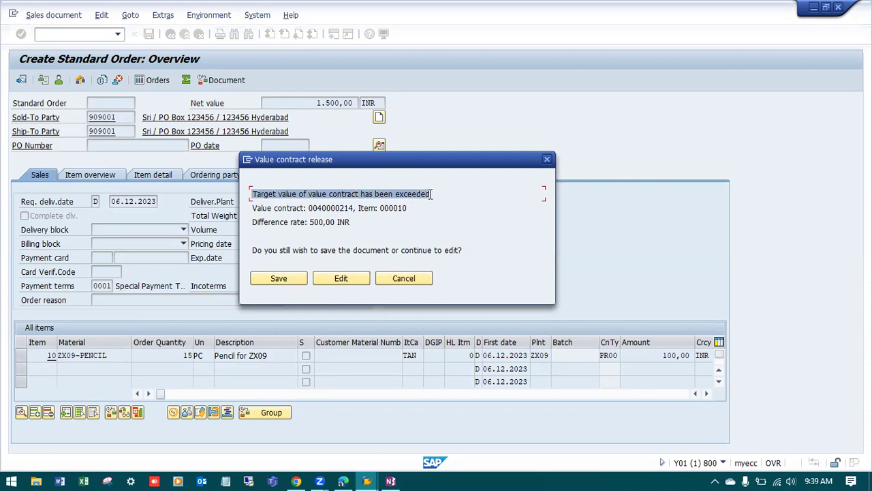
left_click_drag(251, 207, 415, 208)
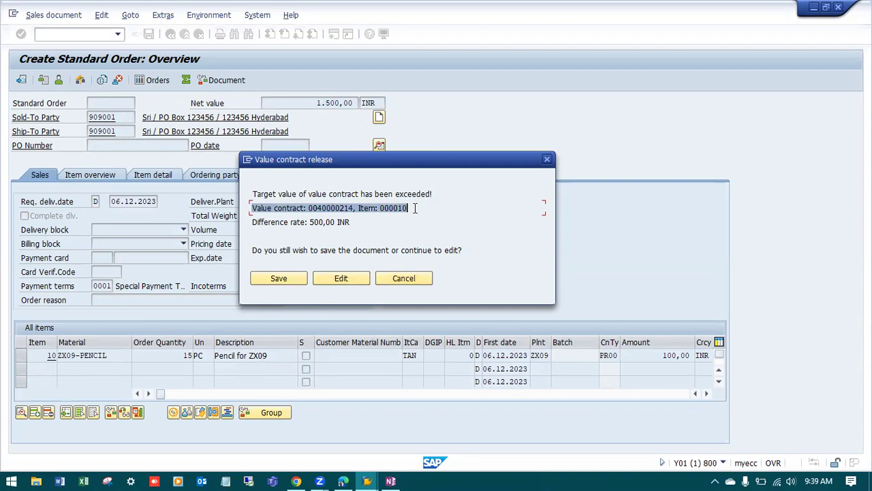
left_click_drag(350, 222, 466, 254)
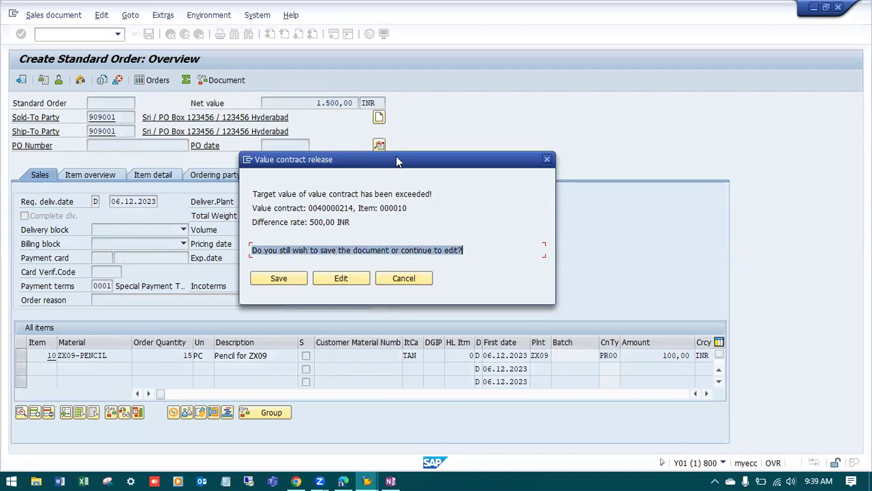
left_click_drag(393, 156, 348, 119)
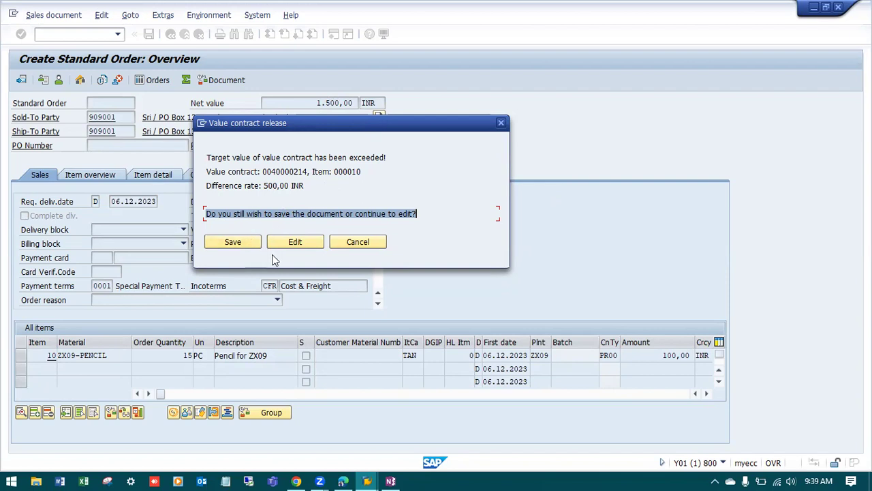
Choose to continue editing the order and set the ZX09-PENCIL item's order quantity to 10.
left_click(292, 244)
left_click_drag(178, 359, 248, 356)
type("1")
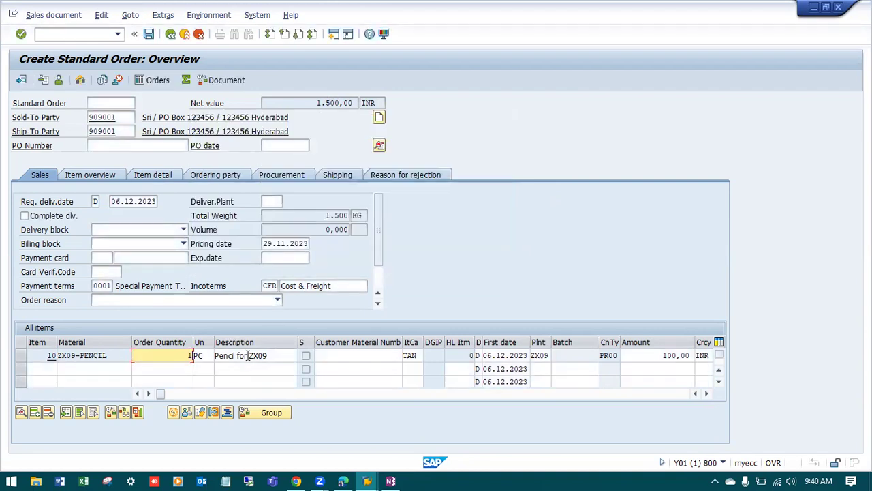
key("Return")
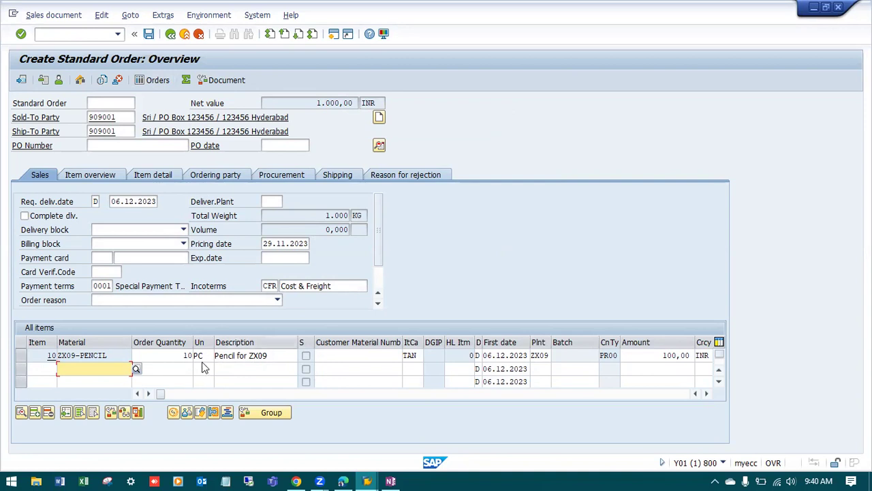
Set the ZX09-PENCIL item's order quantity to 1.
left_click(174, 355)
type("1")
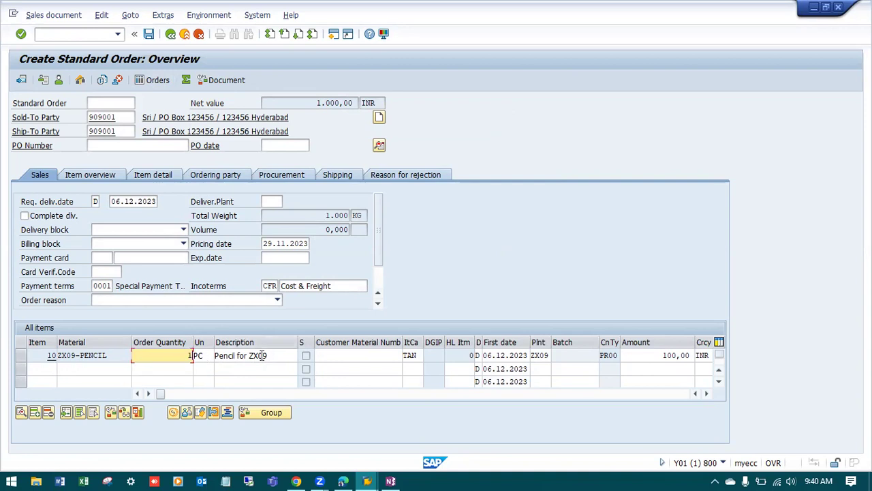
key("Return")
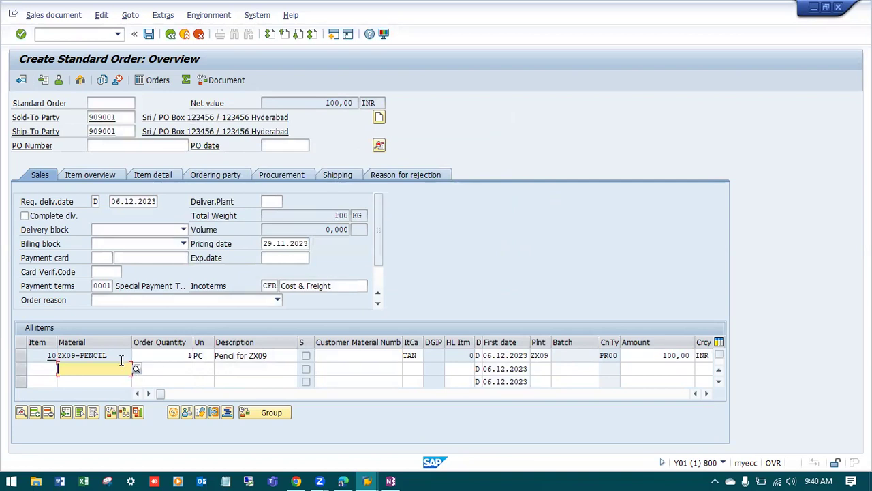
In the ZX09-PENCIL item's pricing conditions, set the PR00 price to 1.100 INR and return to the order overview.
double_click(118, 355)
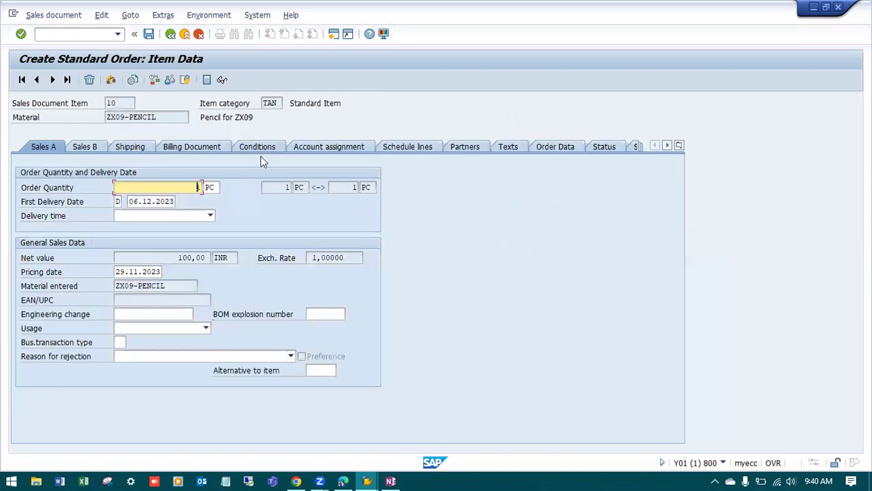
left_click(259, 146)
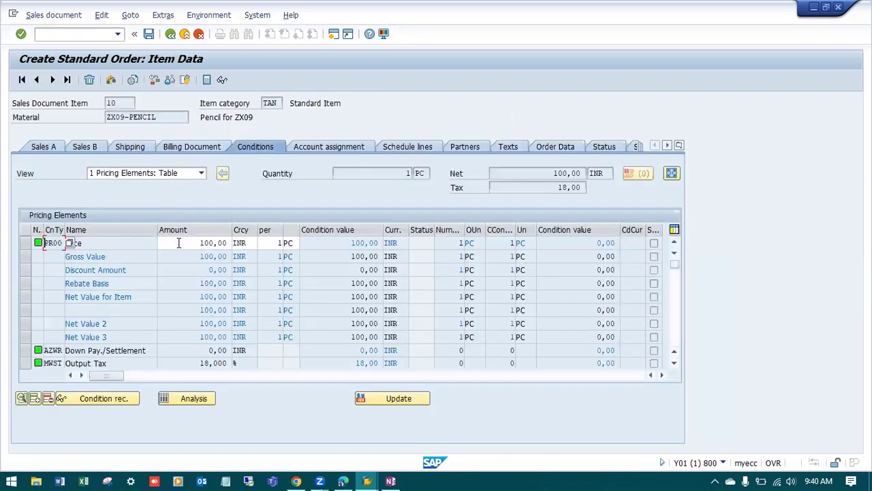
left_click_drag(178, 243, 267, 243)
type("1")
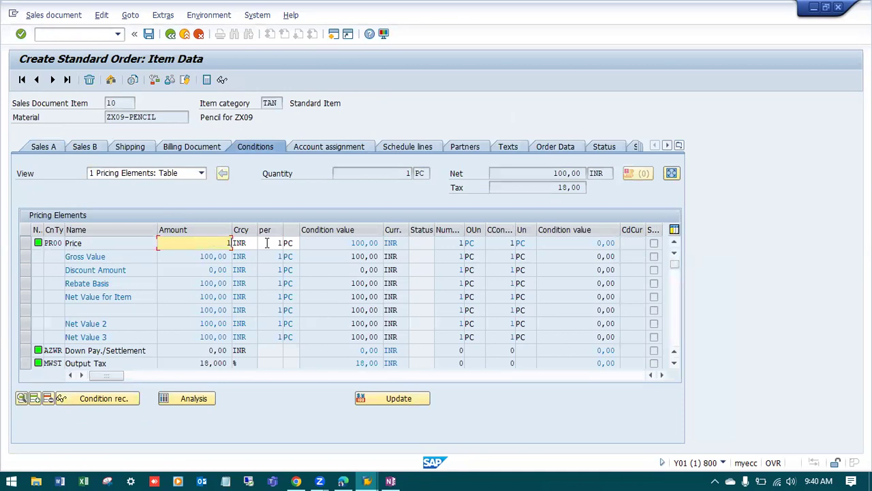
key("Return")
left_click(171, 35)
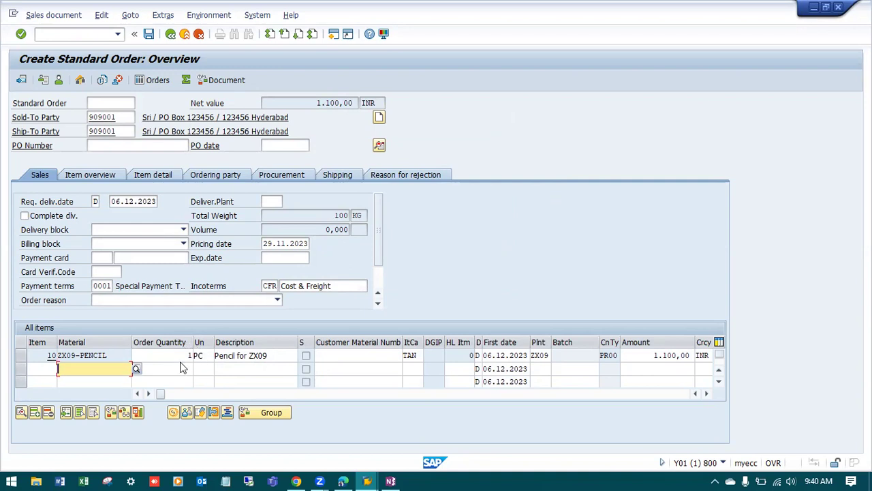
Check the item's PR00 price and try to save the standard order, choosing to continue editing at the value contract release message.
double_click(113, 355)
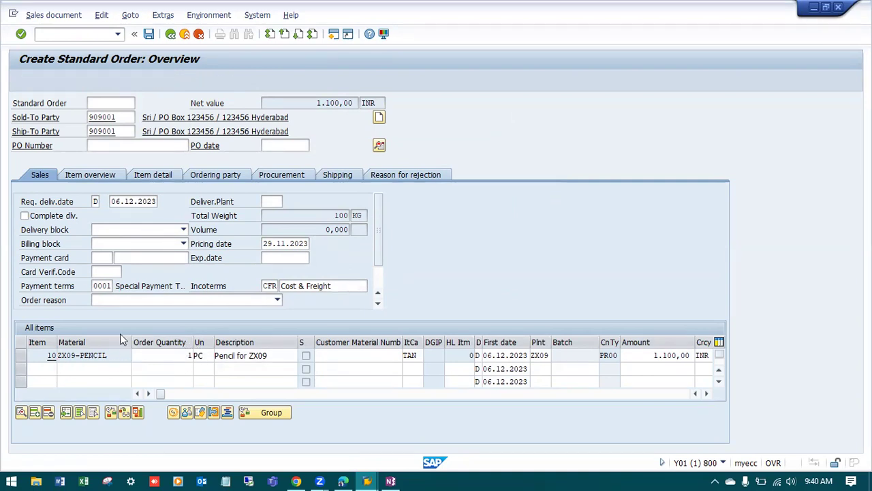
left_click_drag(191, 243, 231, 244)
left_click(172, 34)
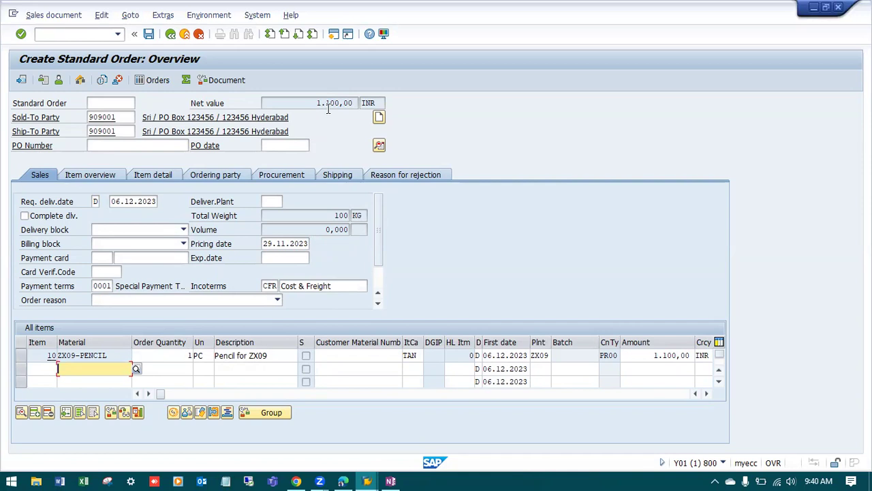
left_click(148, 34)
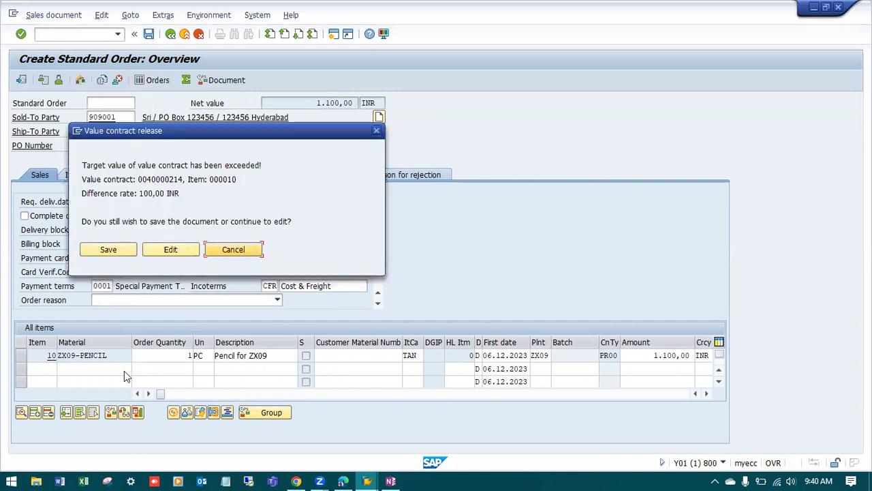
left_click(108, 249)
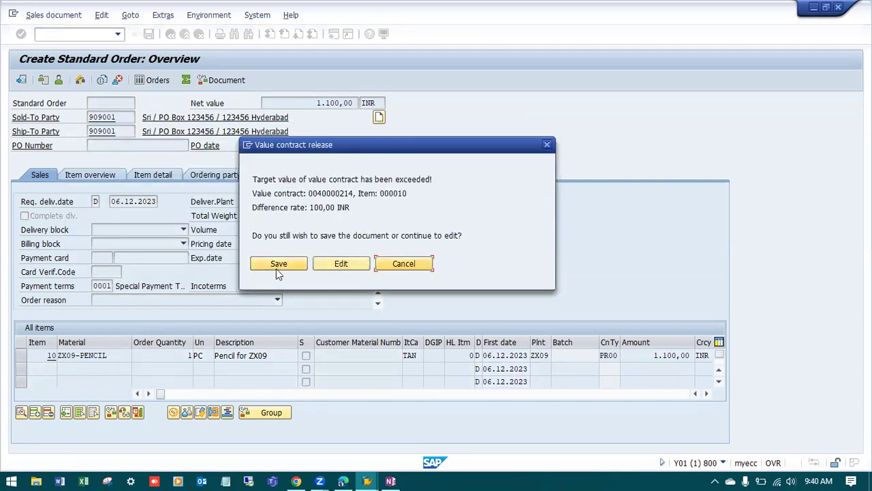
left_click(340, 266)
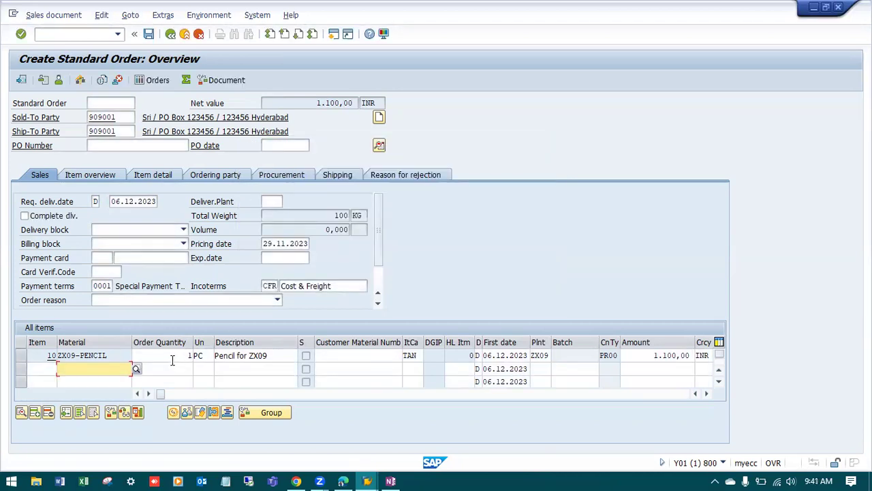
Set the ZX09-PENCIL item's PR00 price to 1.000 INR in its conditions and return to the order overview.
double_click(114, 356)
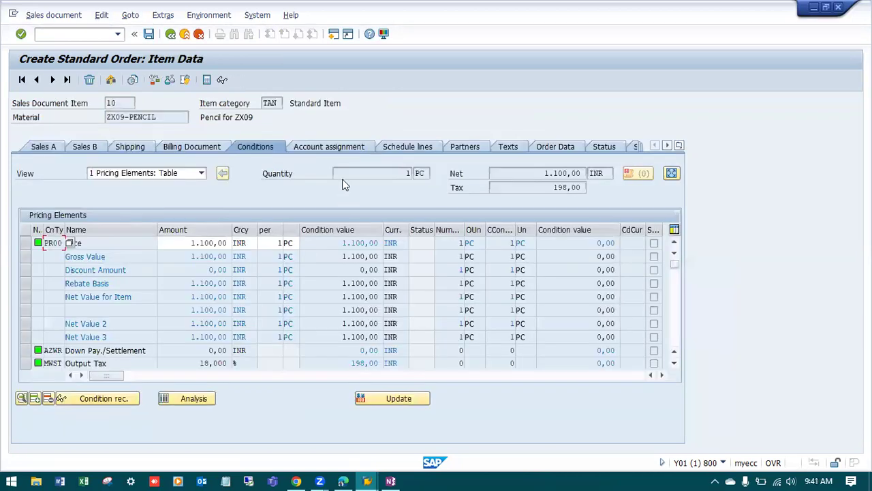
left_click_drag(184, 244, 344, 243)
type("1.00")
type("0")
key("Return")
left_click(170, 35)
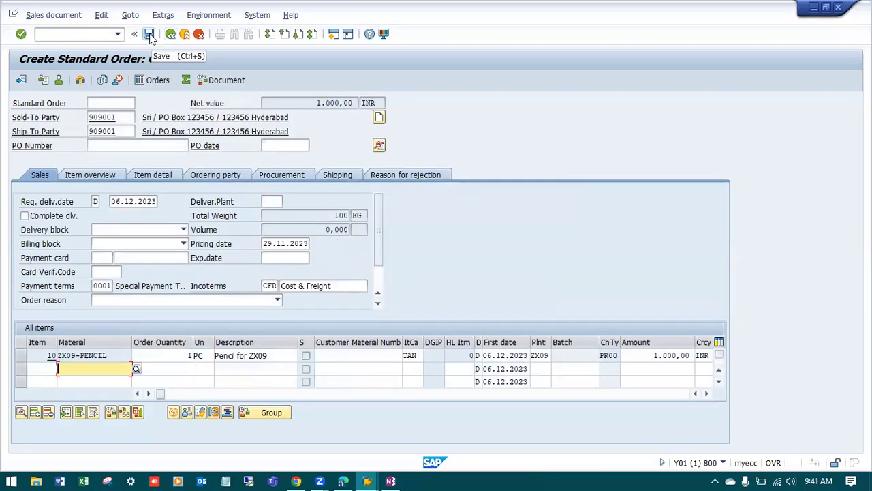
Enter Value Cont - 1 as the standard order's PO number and 30.11.2023 as its PO date.
left_click(136, 145)
type("Value")
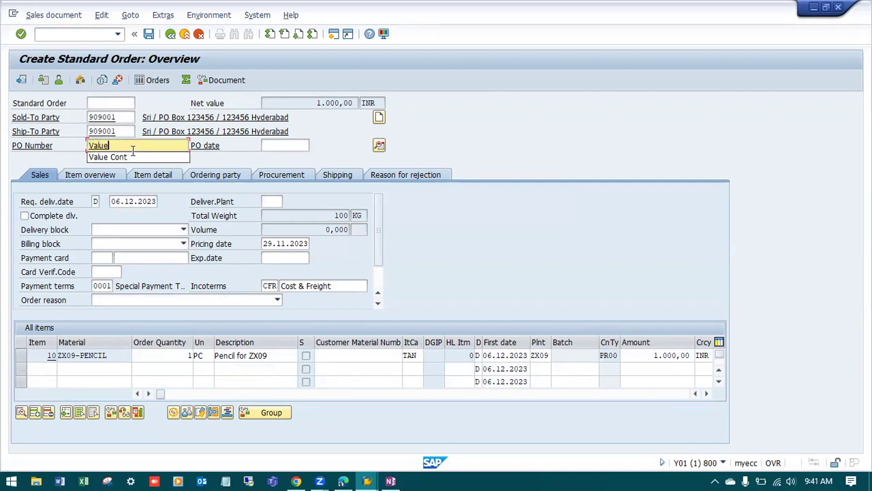
left_click(131, 158)
type("- 1")
key("Return")
left_click(296, 146)
left_click(263, 152)
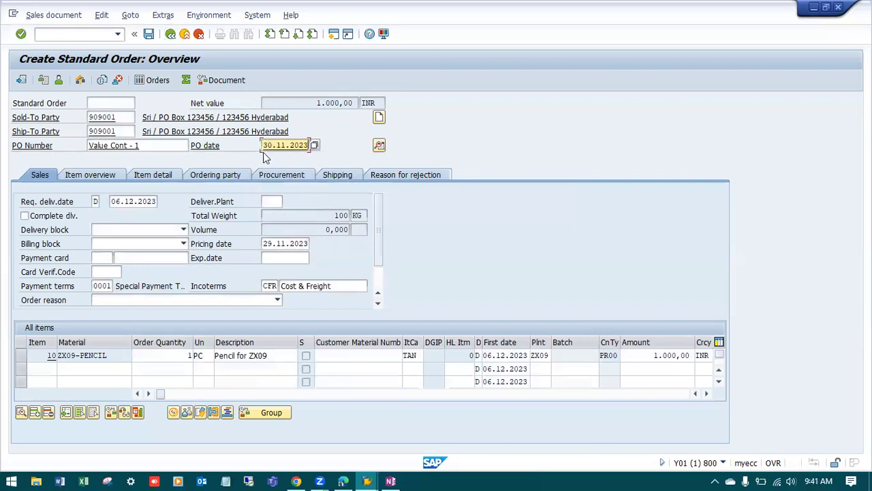
Save the standard order, accepting the PO date warning, and select the new order number in the save message's details.
left_click(149, 37)
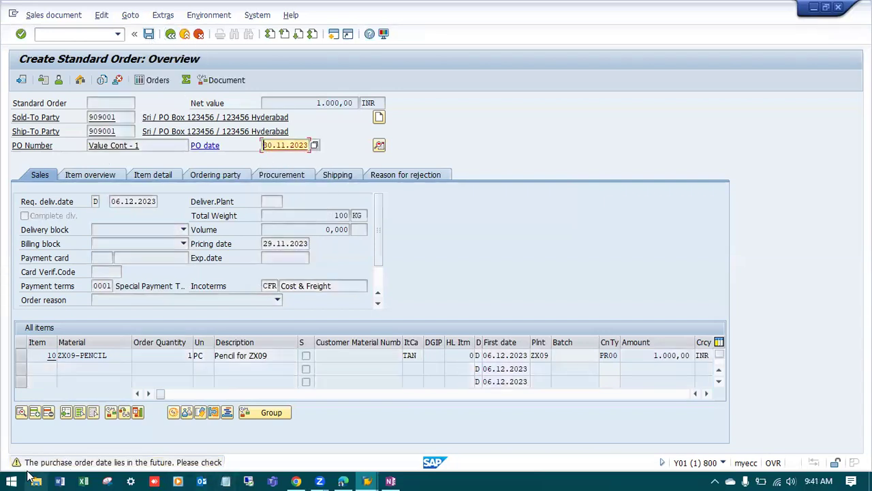
key("Return")
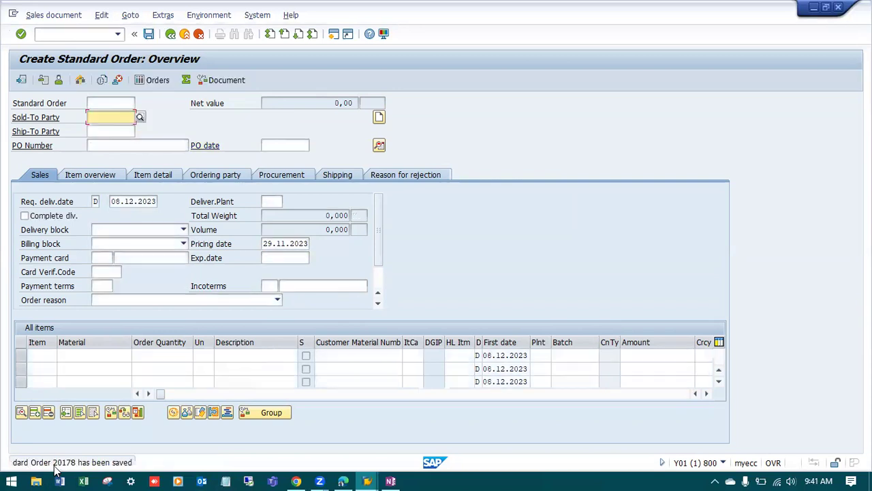
left_click(86, 468)
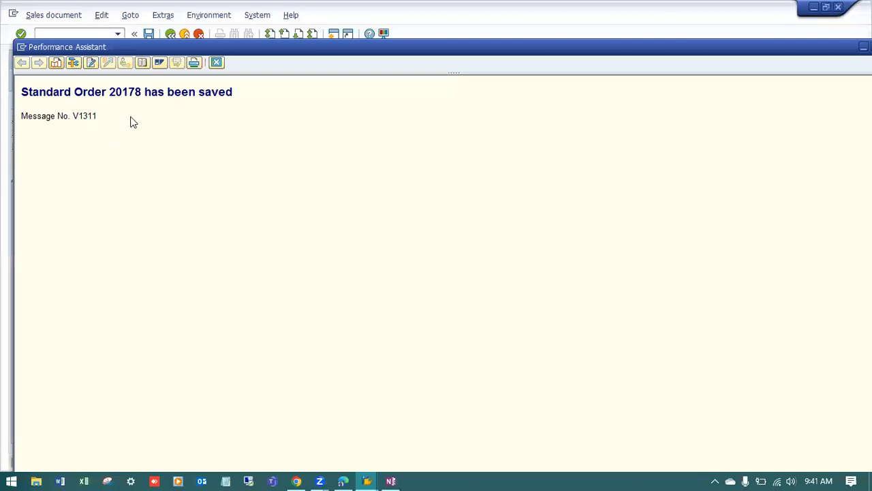
left_click_drag(139, 91, 109, 92)
left_click(142, 96)
left_click_drag(142, 93, 108, 94)
left_click(216, 63)
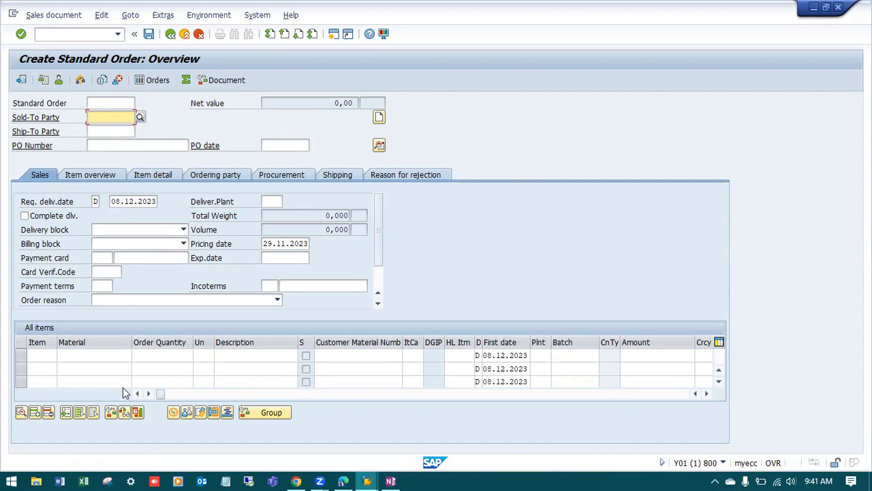
Open the creation of an outbound delivery with order reference and set the shipping point to ZX09.
left_click(73, 34)
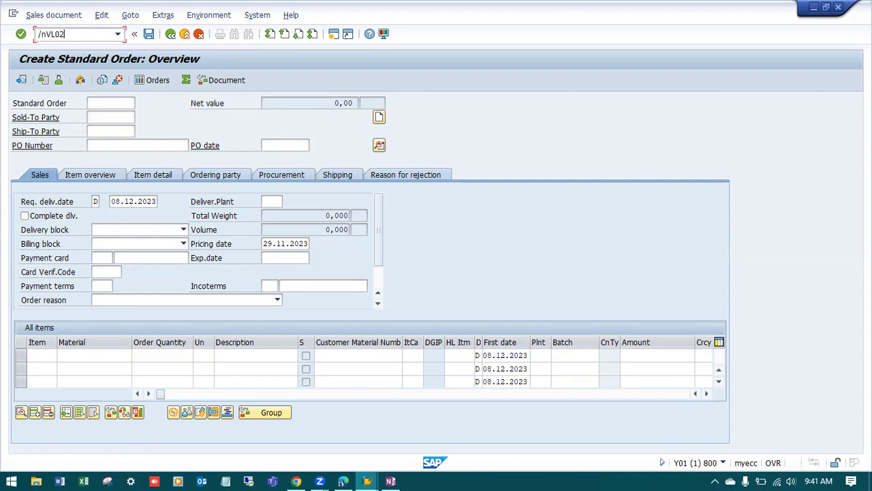
key("Return")
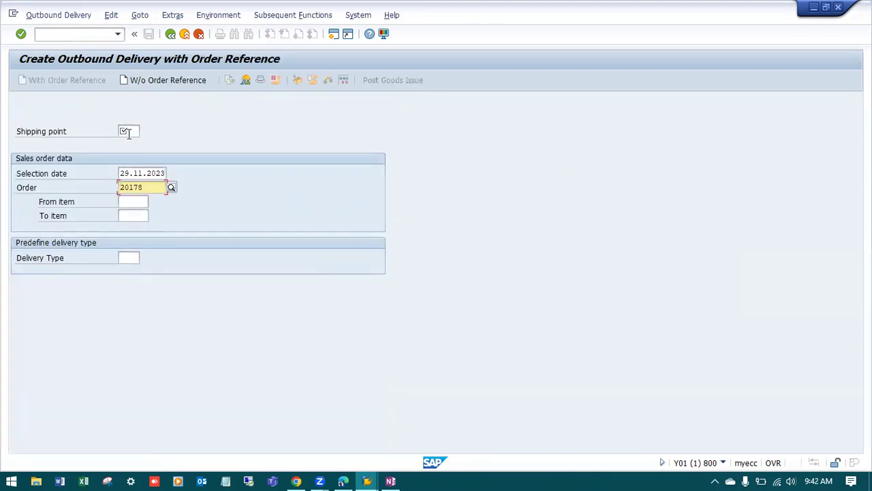
left_click(129, 133)
left_click(133, 140)
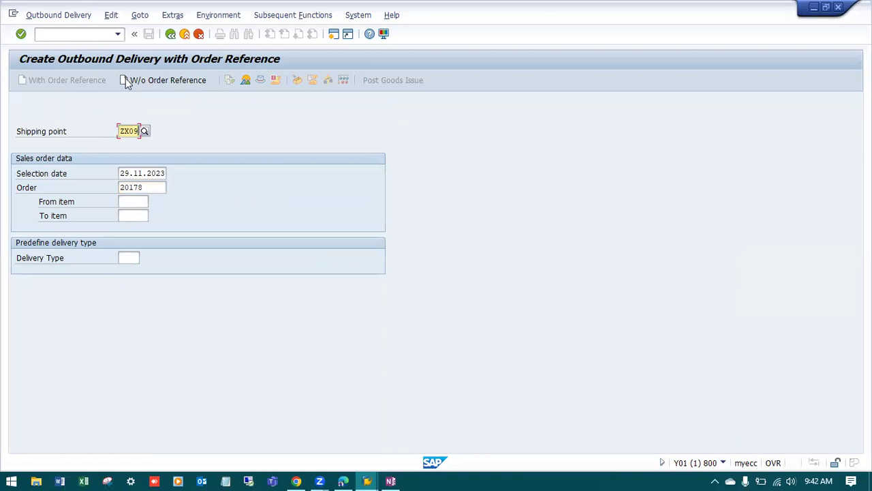
Replace the delivery's selection date with 20.12.2023.
left_click(125, 176)
type("30")
key("BackSpace")
key("BackSpace")
key("Delete")
key("Delete")
key("Delete")
key("Delete")
key("Delete")
key("Delete")
key("Delete")
key("Delete")
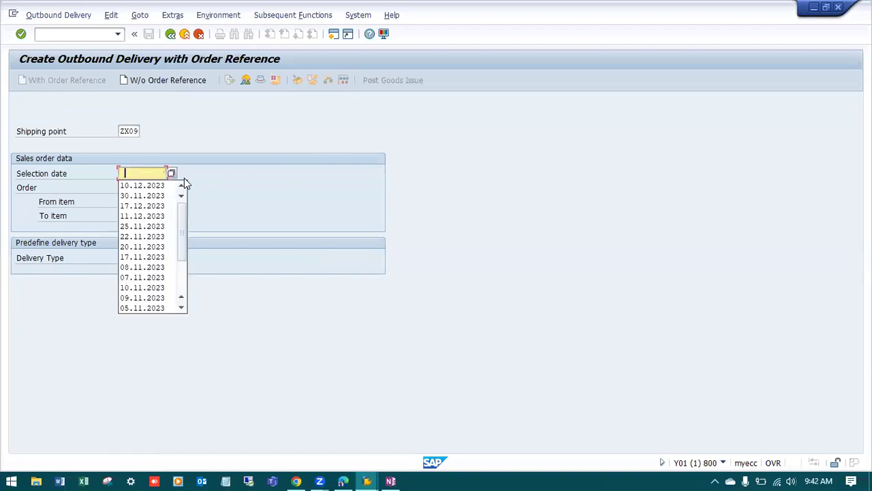
left_click(143, 247)
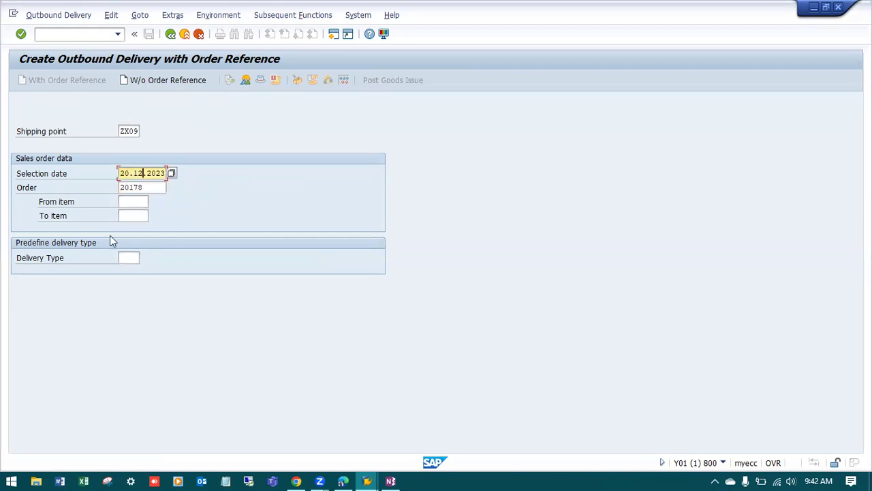
Set the delivery type to LF and proceed to the delivery overview for the saved order.
left_click(132, 258)
type("LF")
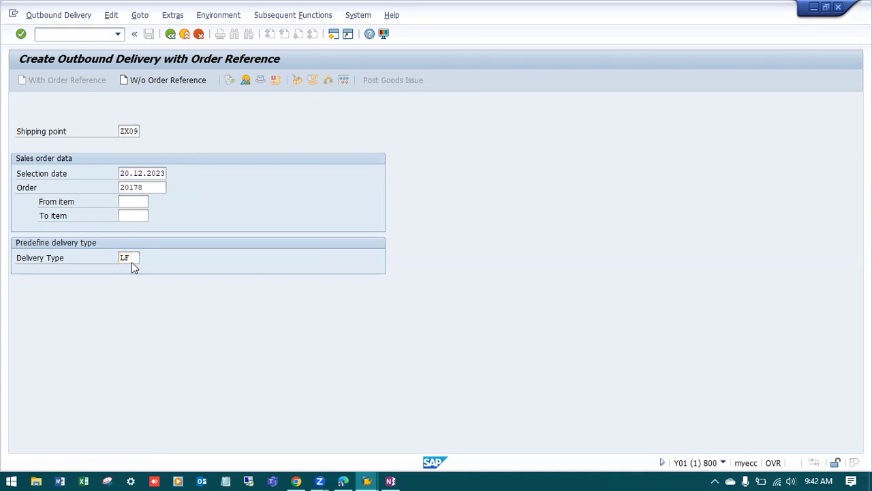
key("Return")
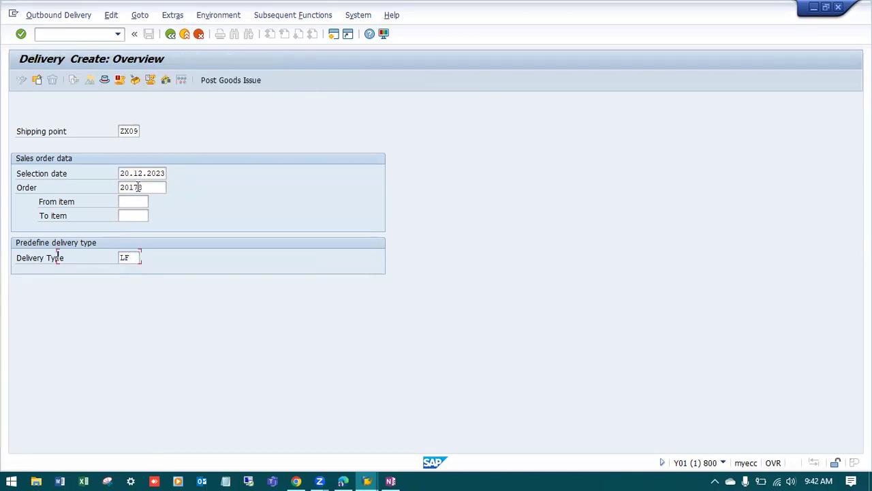
Enter a picked quantity of 1 for the ZX09-PENCIL delivery item.
left_click(111, 149)
left_click(296, 243)
type("1")
key("Return")
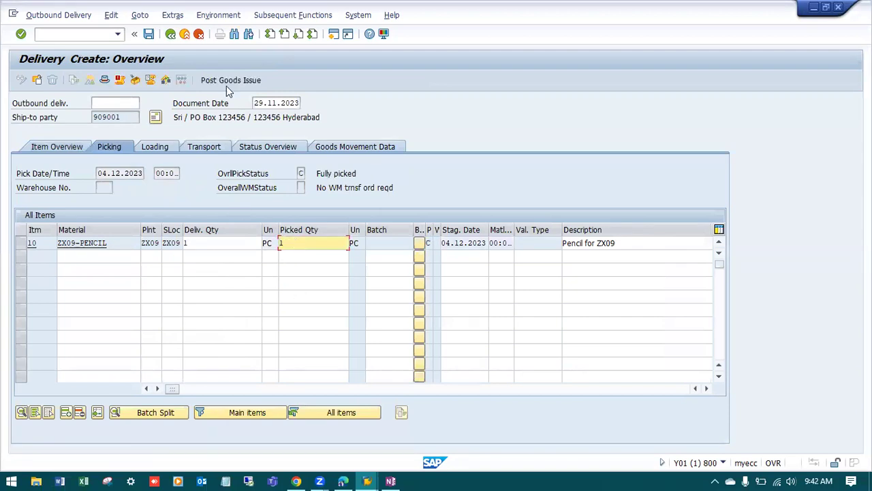
Review the delivery's status, transport and goods movement data, widening the movement type column, and post the goods issue.
left_click(273, 149)
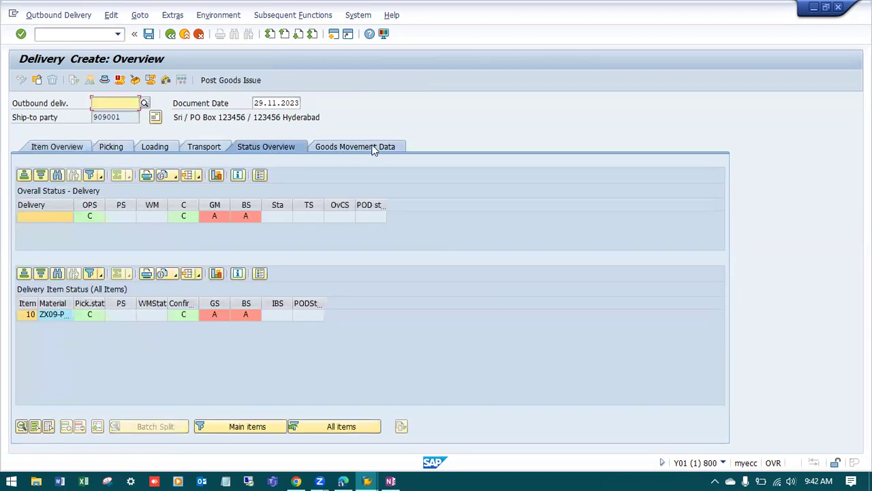
left_click(374, 148)
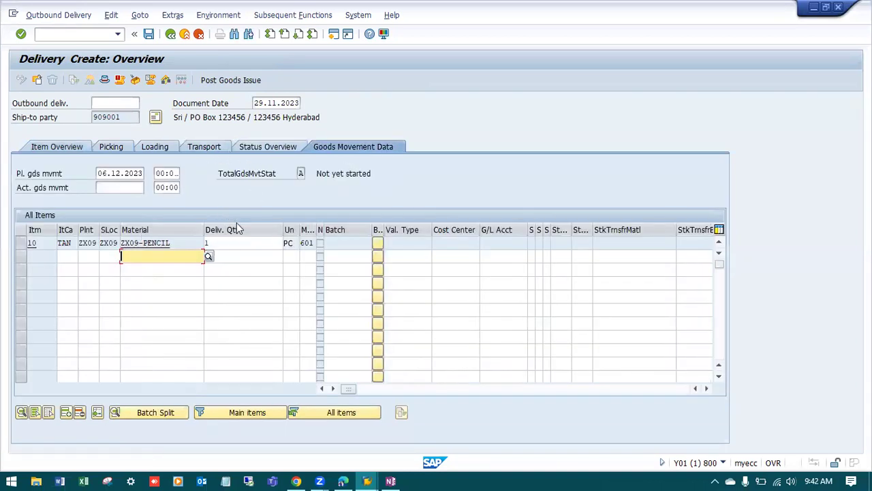
left_click(276, 150)
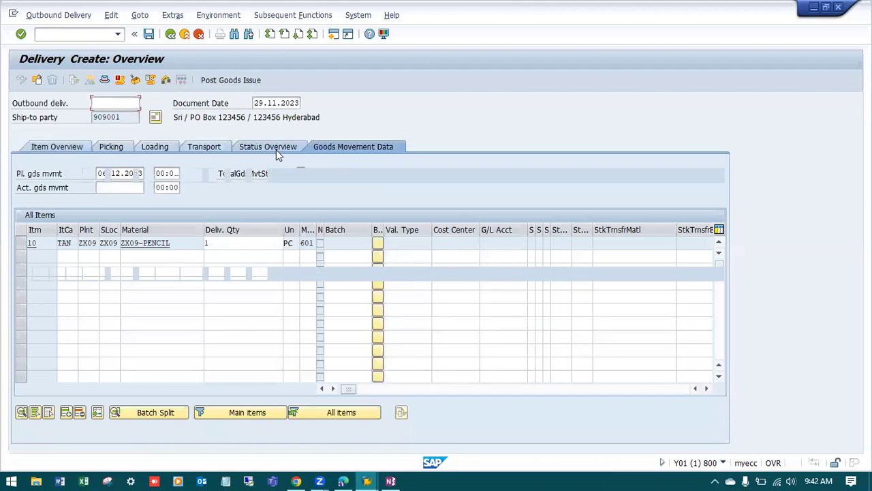
left_click(195, 149)
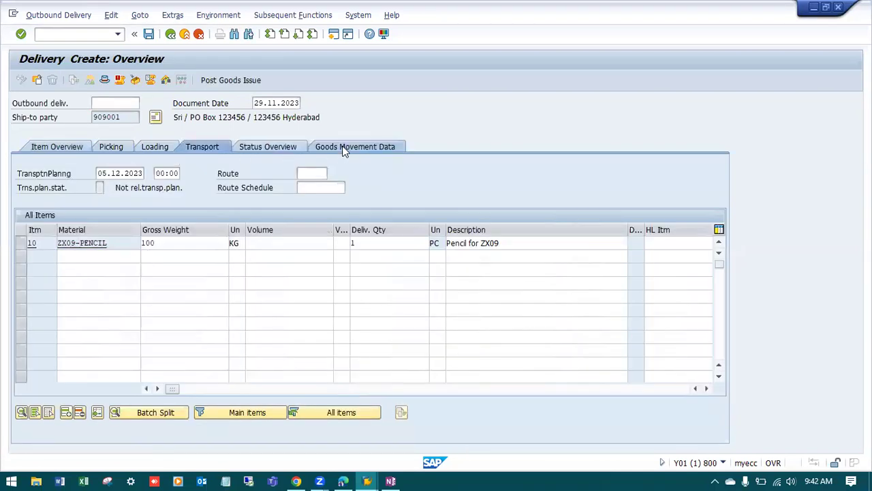
left_click(345, 148)
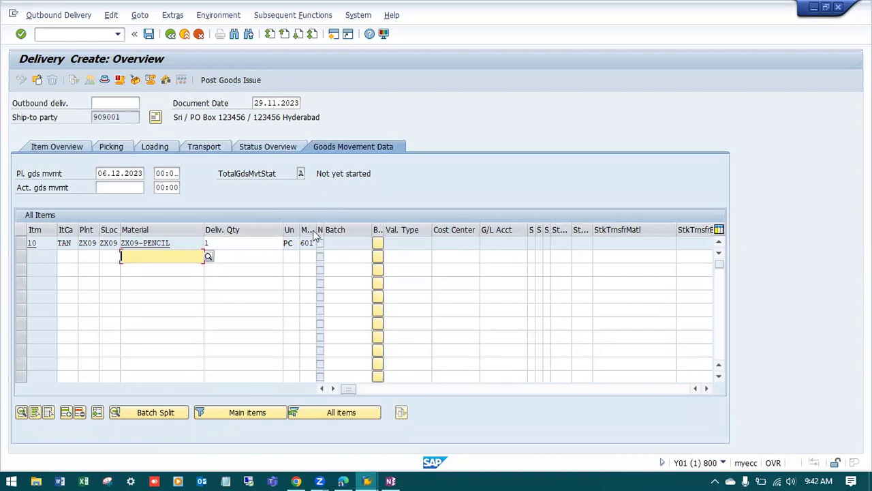
left_click_drag(314, 229, 334, 230)
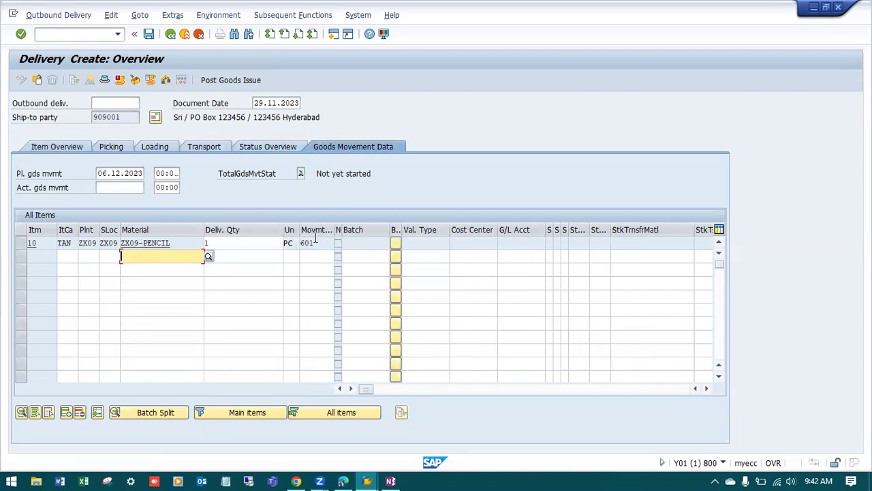
left_click(235, 80)
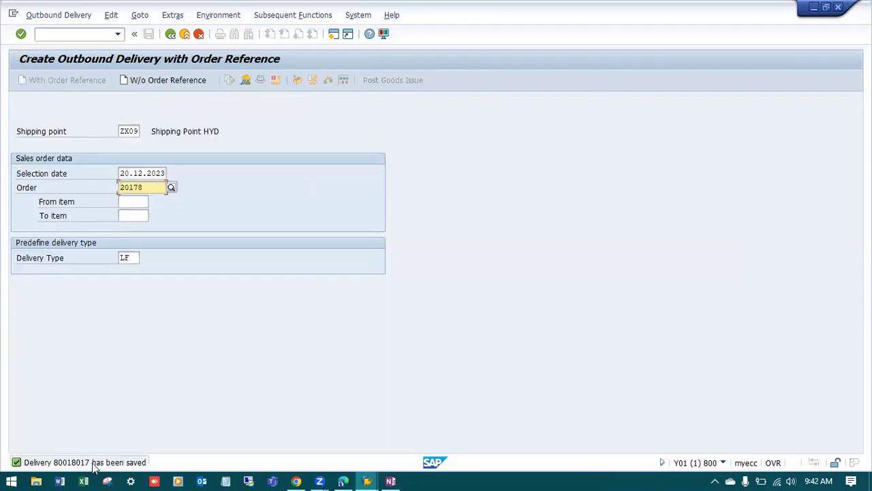
Start transaction VF01, create an F2 invoice for the saved delivery and save the billing document.
left_click(88, 33)
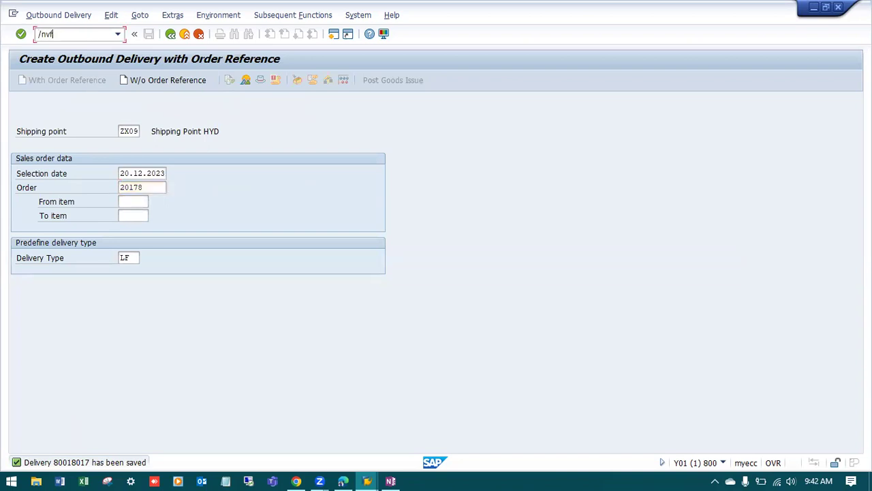
type("/nvf01")
key("Return")
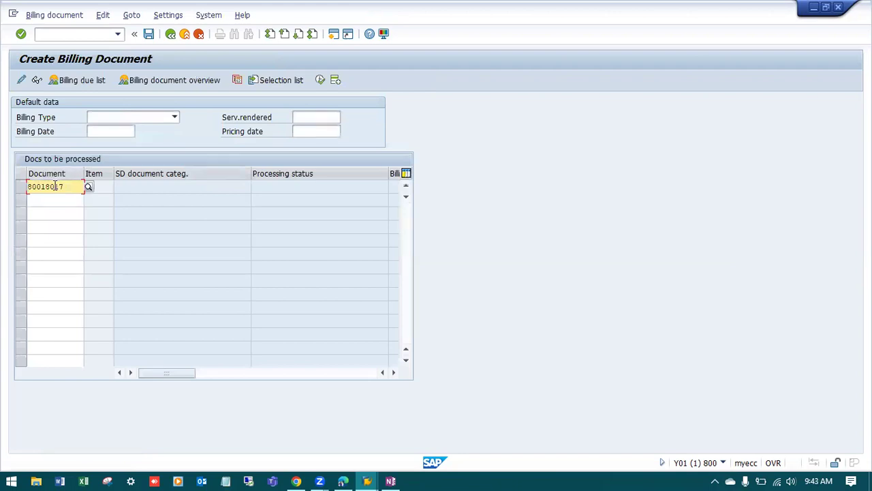
key("Return")
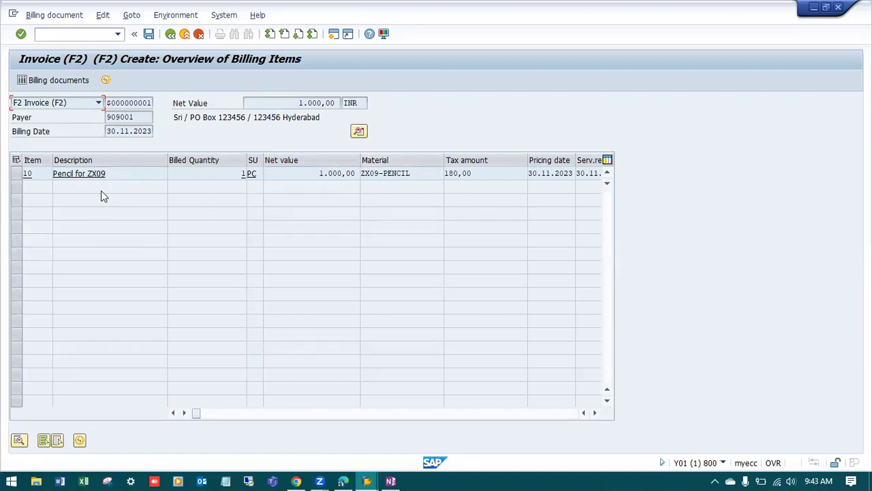
left_click(148, 34)
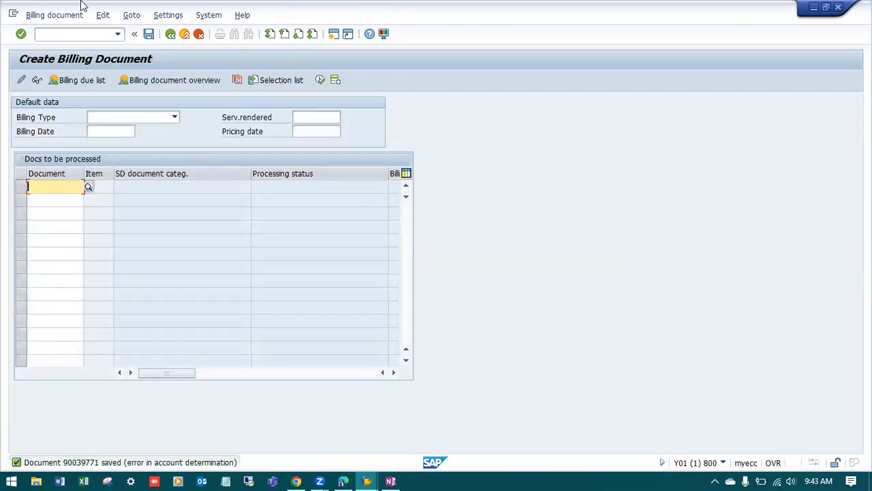
Display the standard order in transaction VA03 and open its document flow.
left_click(77, 32)
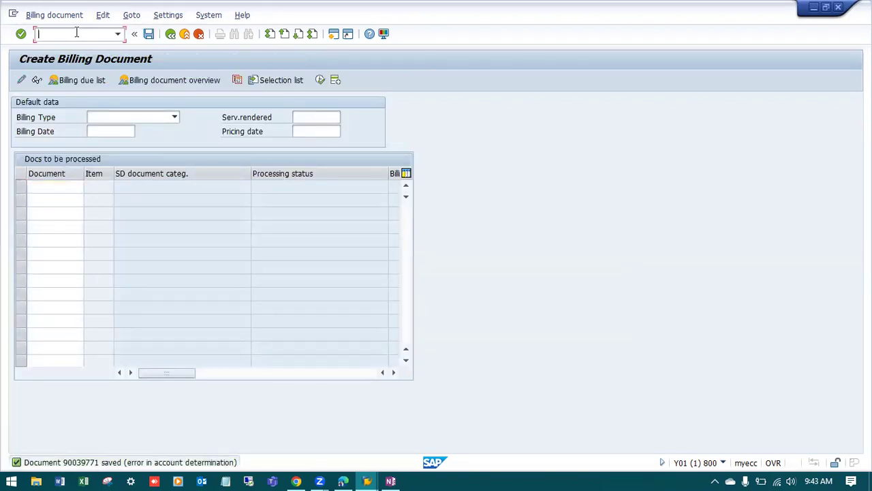
type("/nva03")
key("Return")
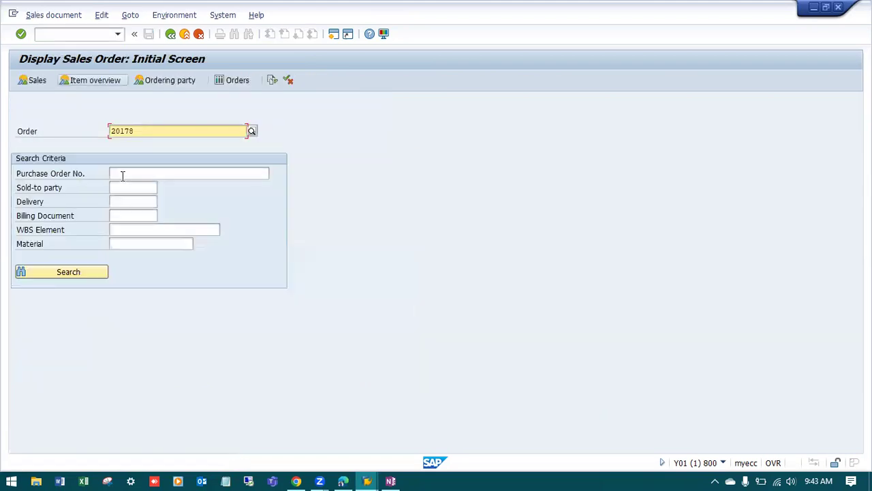
key("Return")
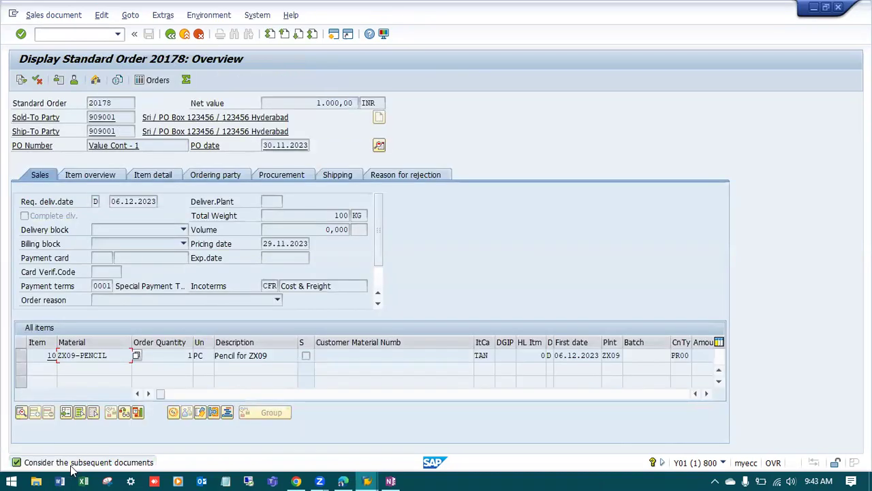
left_click(22, 80)
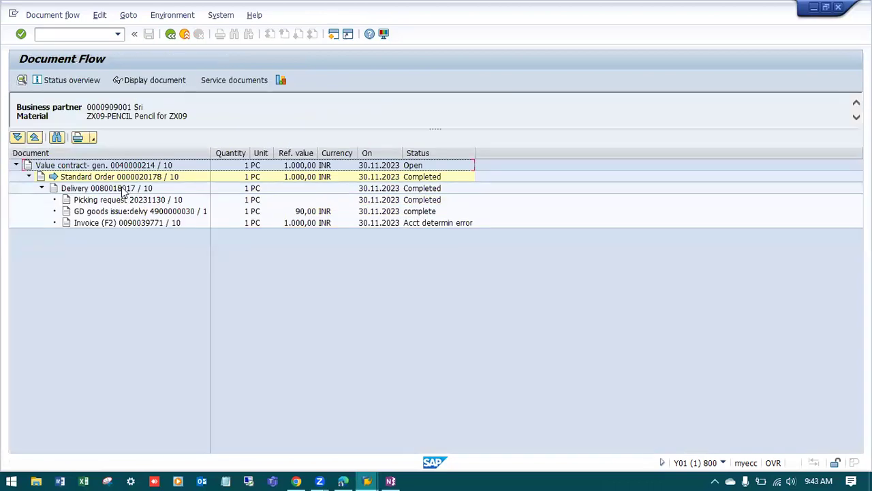
Examine the document flow from the value contract and its reference value through order, delivery, picking request and goods issue to the invoice.
left_click(135, 167)
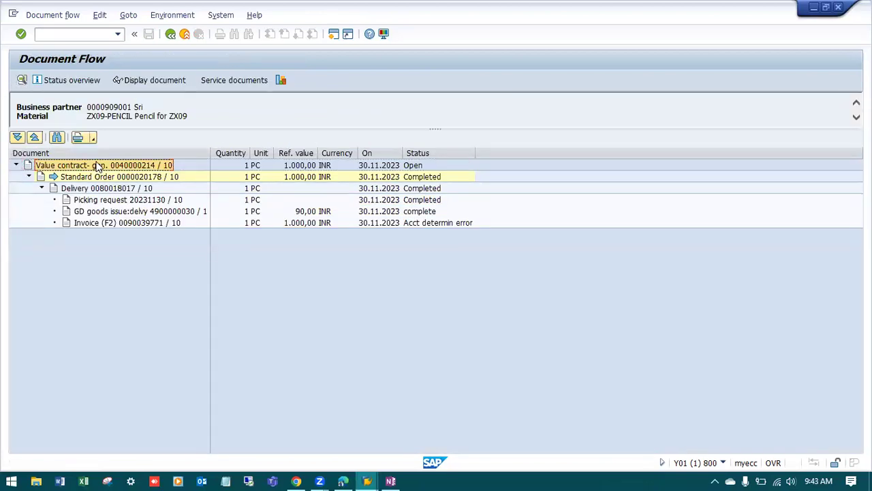
left_click(304, 167)
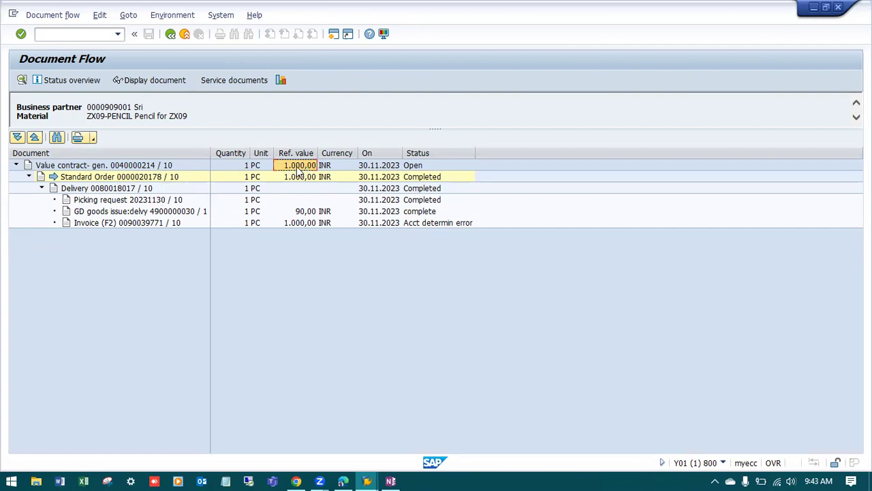
left_click(90, 178)
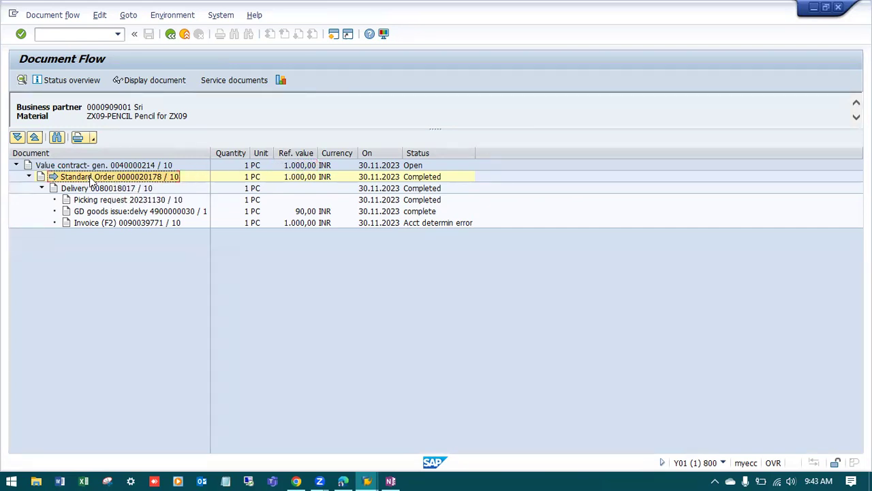
left_click(93, 190)
left_click(94, 200)
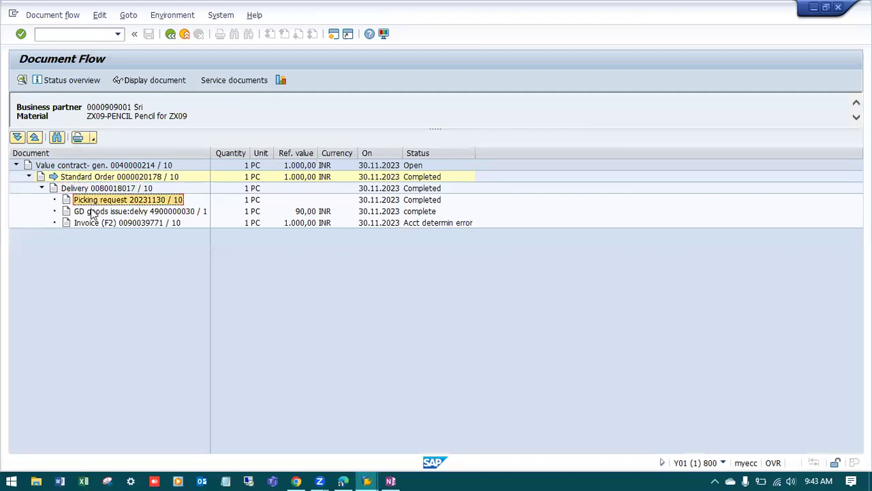
left_click(93, 213)
left_click(91, 224)
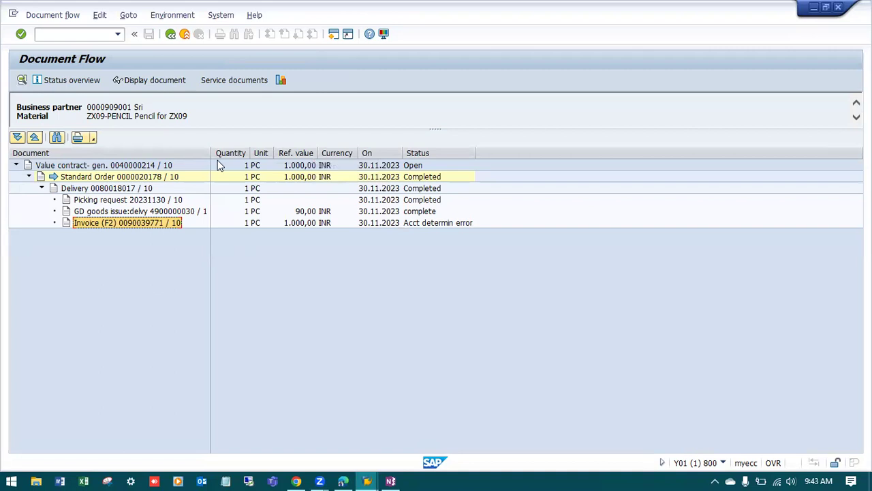
Display the value contract from the document flow and narrow the item overview's empty description column.
double_click(137, 166)
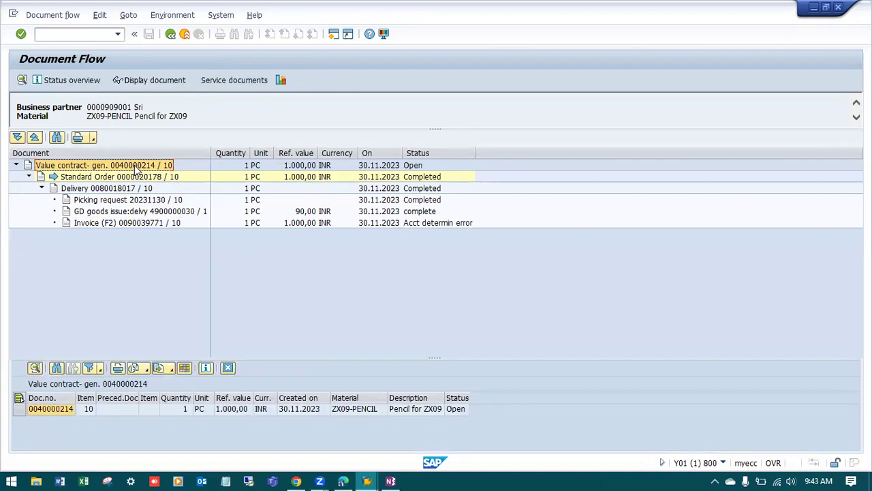
left_click(60, 409)
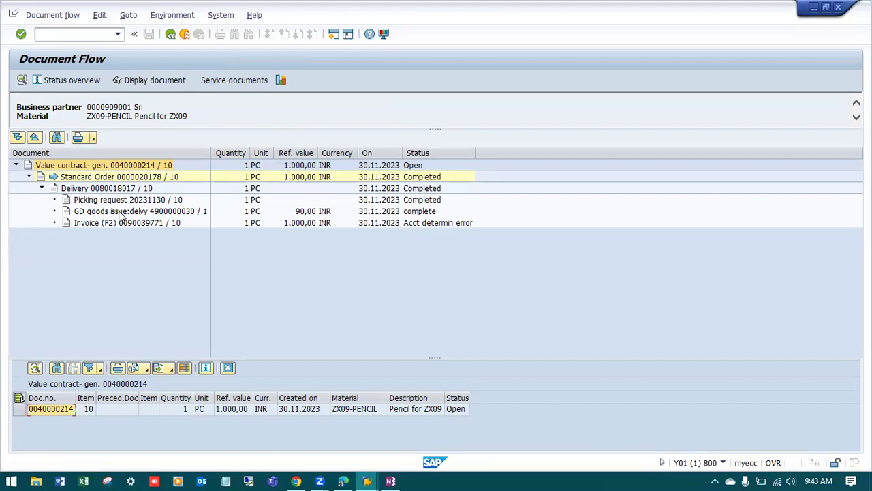
left_click(148, 82)
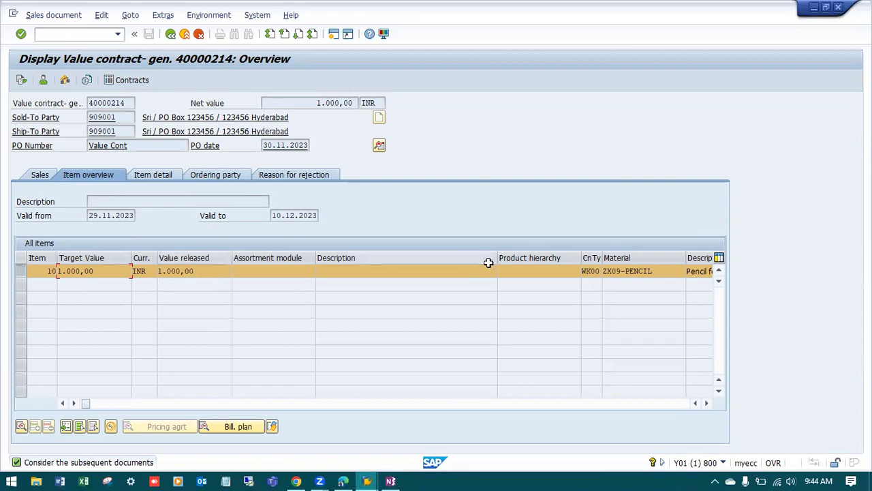
left_click_drag(497, 257, 376, 271)
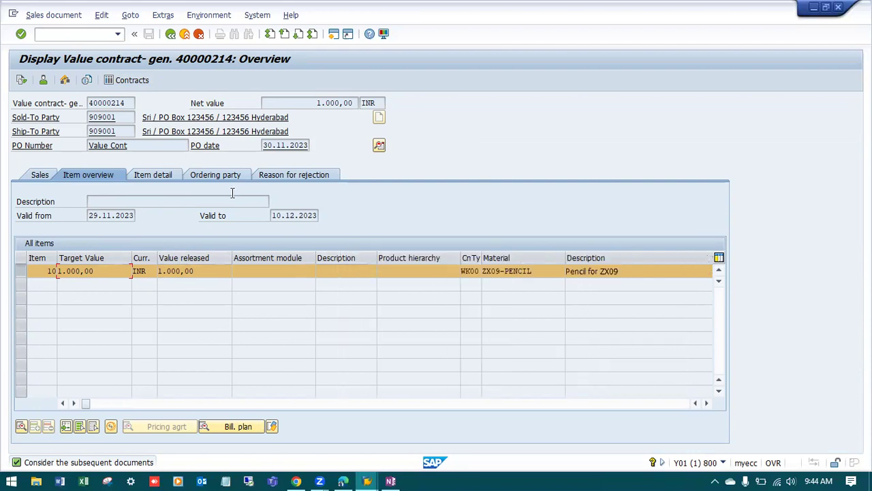
Switch to the OneNote page on value contracts and review the process steps, item category group NORM and item category WKN.
left_click(84, 35)
key("alt+Tab")
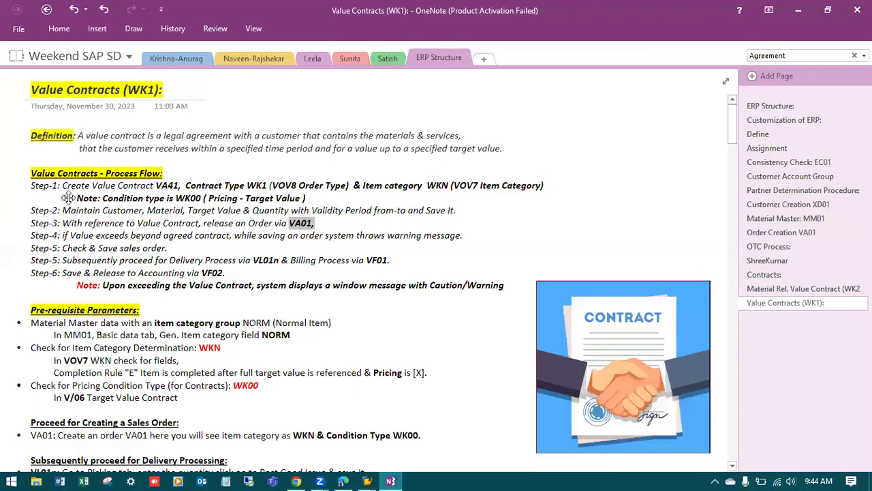
left_click(125, 211)
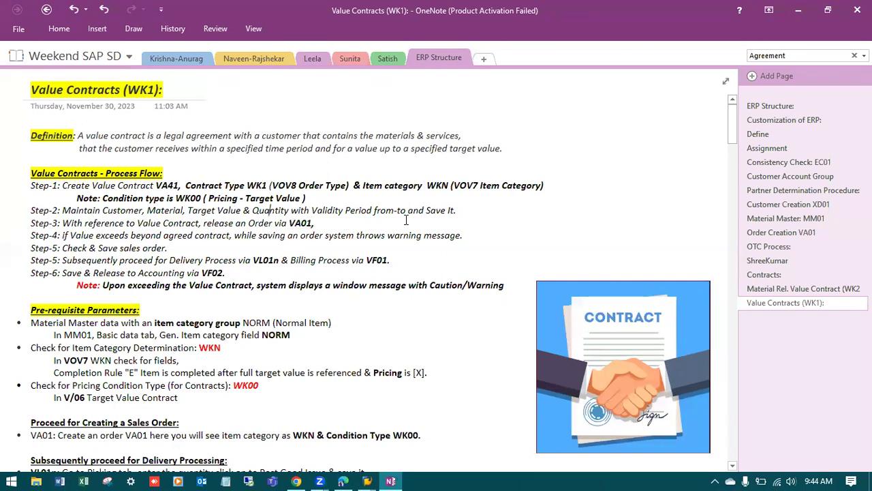
left_click_drag(466, 214, 14, 191)
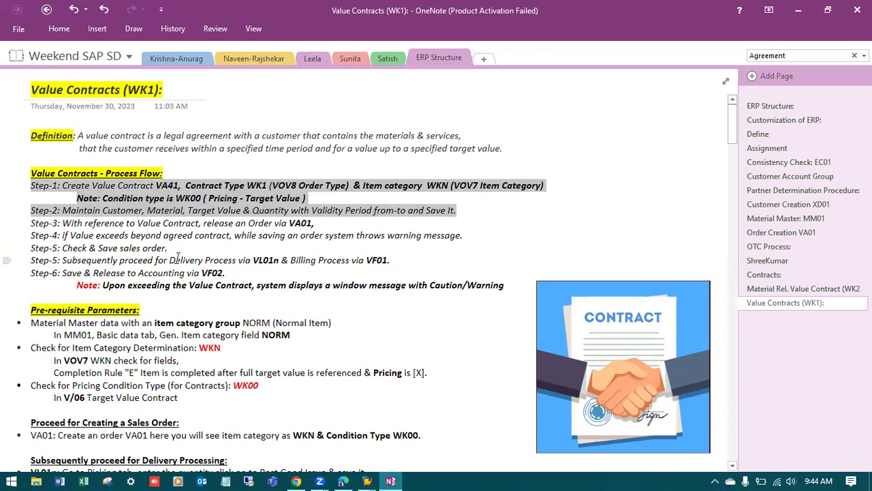
left_click_drag(169, 248, 399, 260)
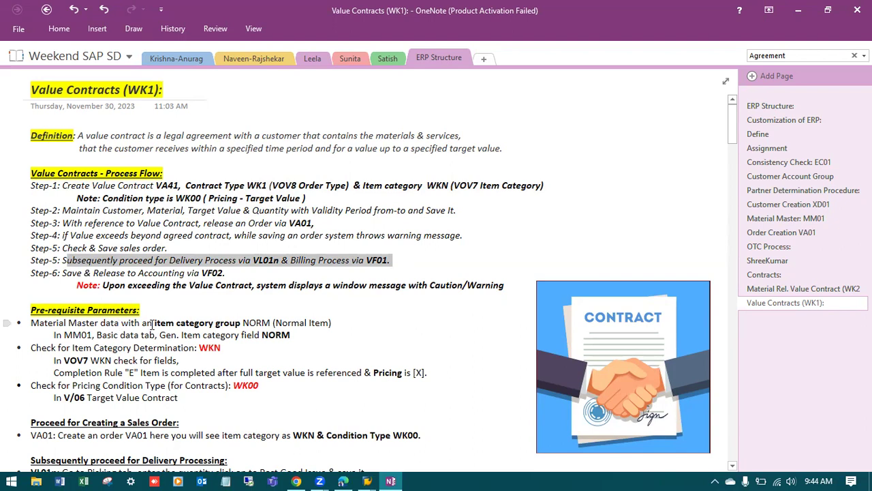
left_click_drag(274, 323, 244, 322)
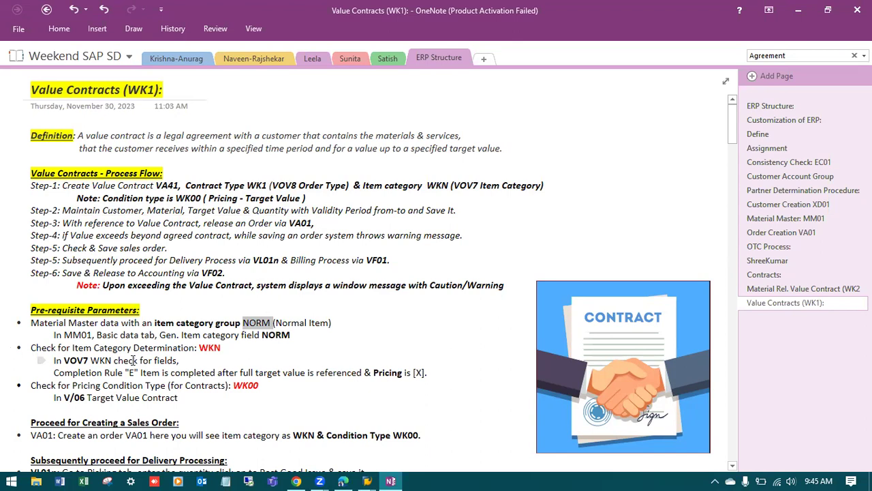
left_click_drag(222, 349, 197, 349)
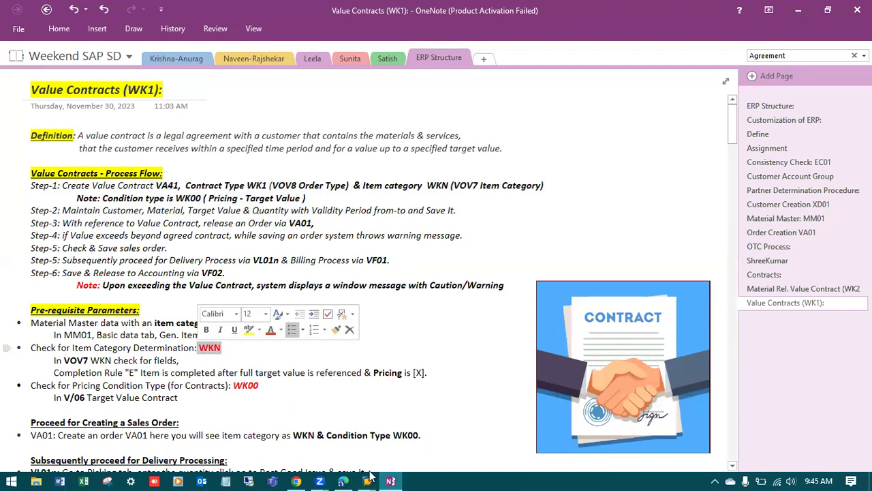
Return to the contract display in SAP and check the item category and net value of the ZX09-PENCIL item.
mouse_move(372, 477)
left_click(372, 386)
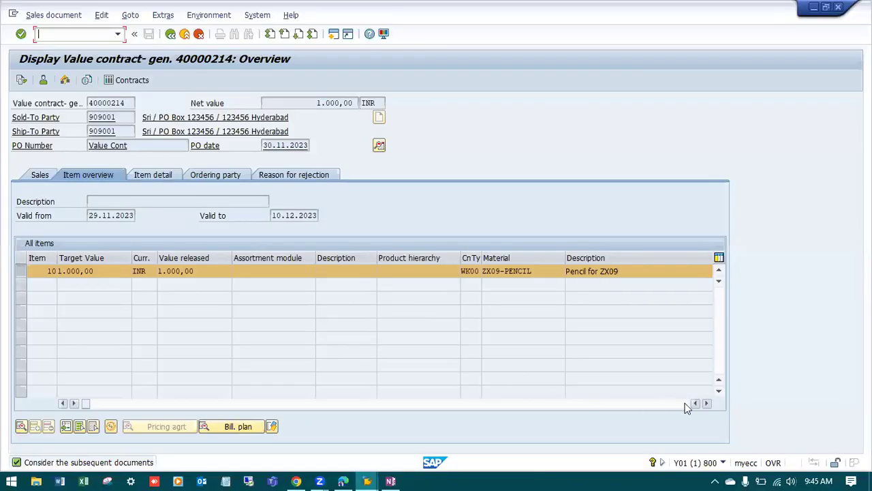
left_click(708, 404)
left_click(708, 404)
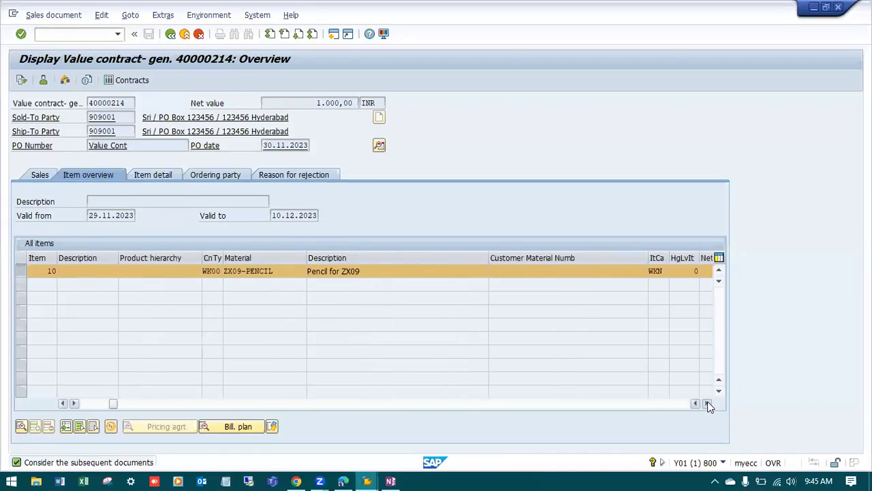
left_click(708, 404)
scroll(398, 289, "right", 2)
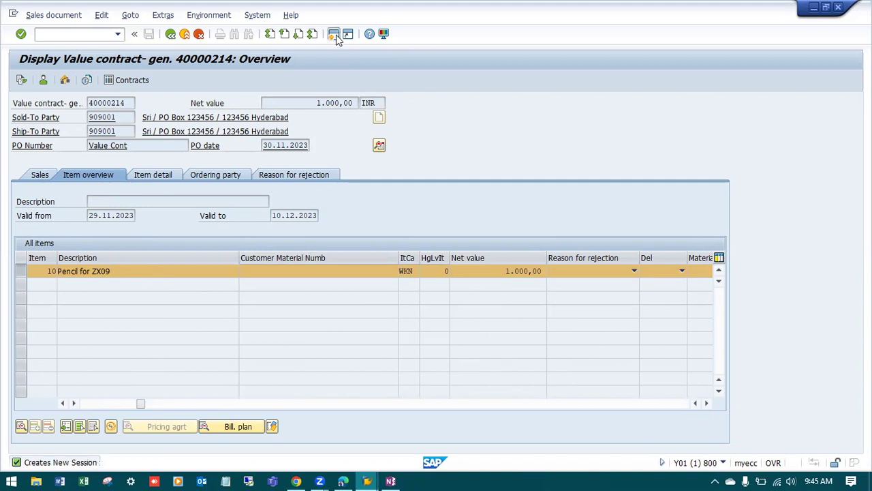
Run transaction VOV7 in a new session, locate item category WKN and open its details.
key("shift+F3")
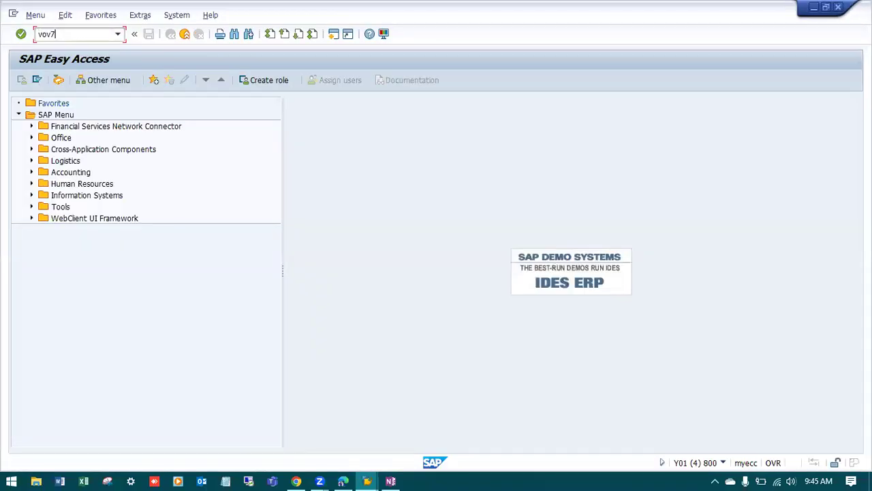
key("Return")
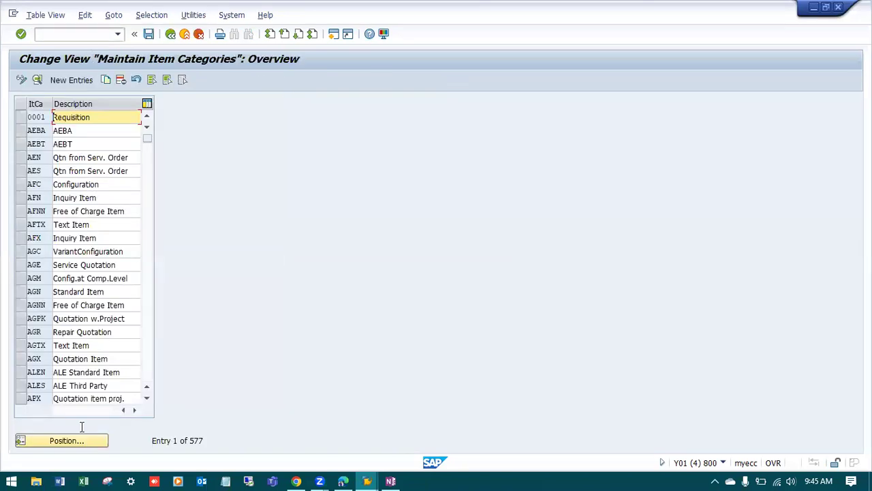
left_click(82, 440)
type("wkn")
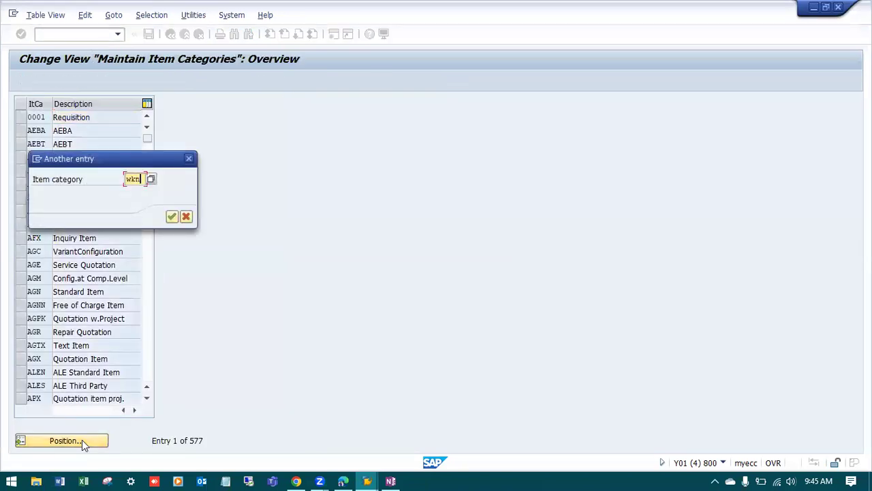
key("Return")
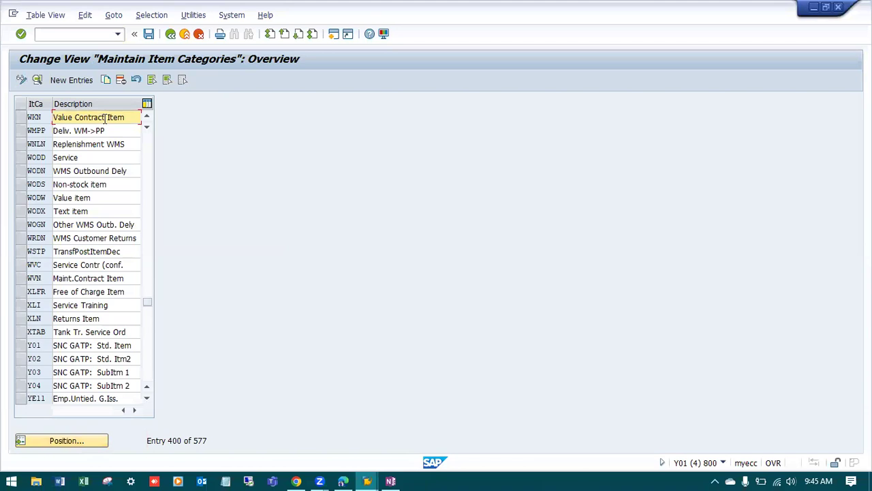
left_click(20, 118)
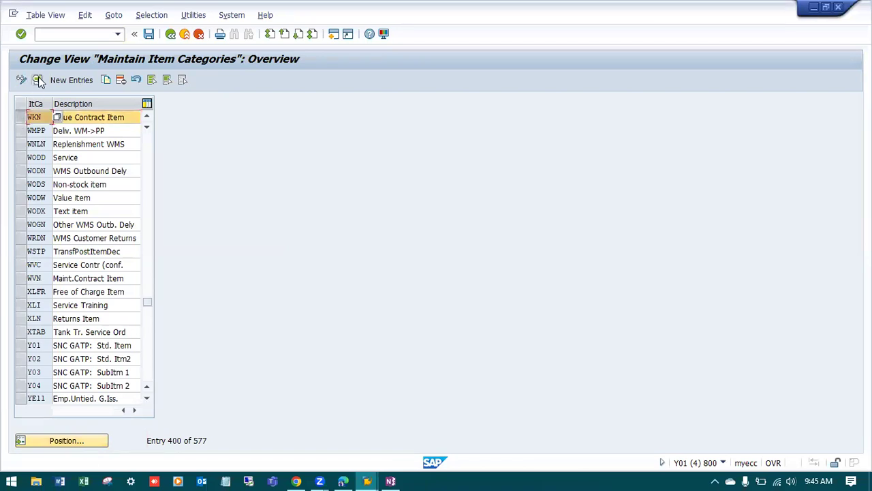
left_click(37, 80)
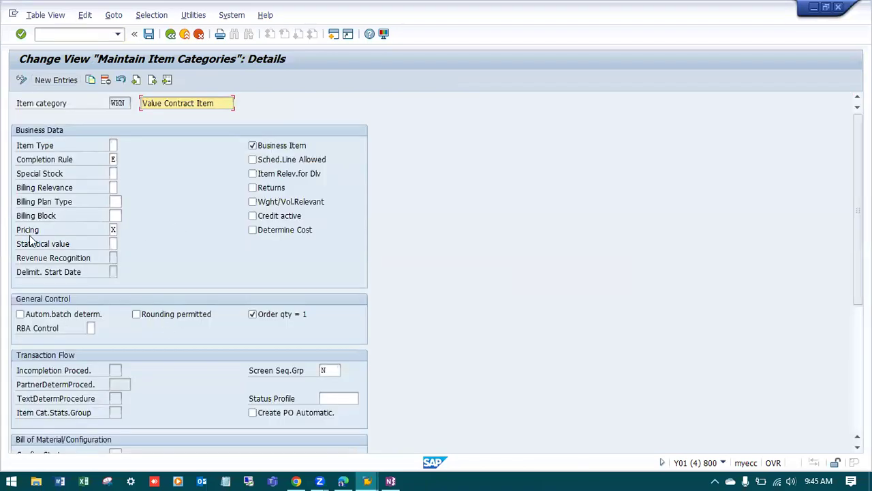
Check the pricing setting of item category WKN and review the completion rule options, choosing rule E.
left_click(113, 230)
key("Delete")
left_click(114, 159)
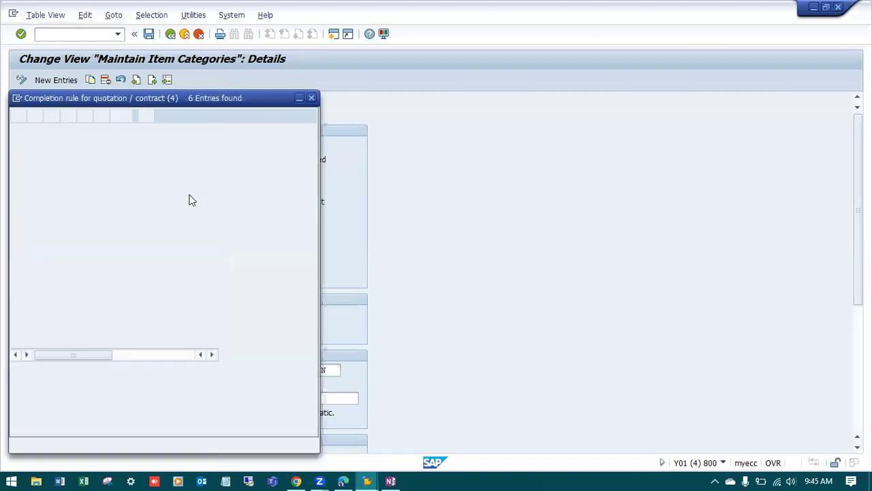
left_click(98, 206)
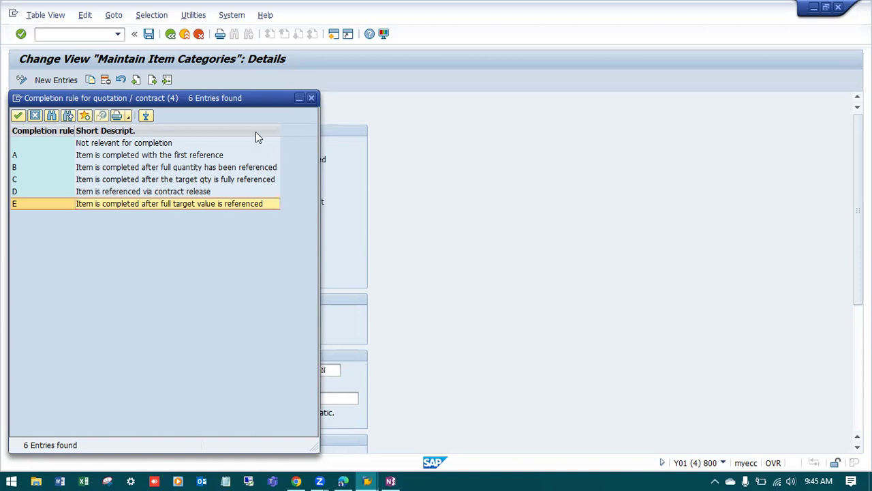
key("Return")
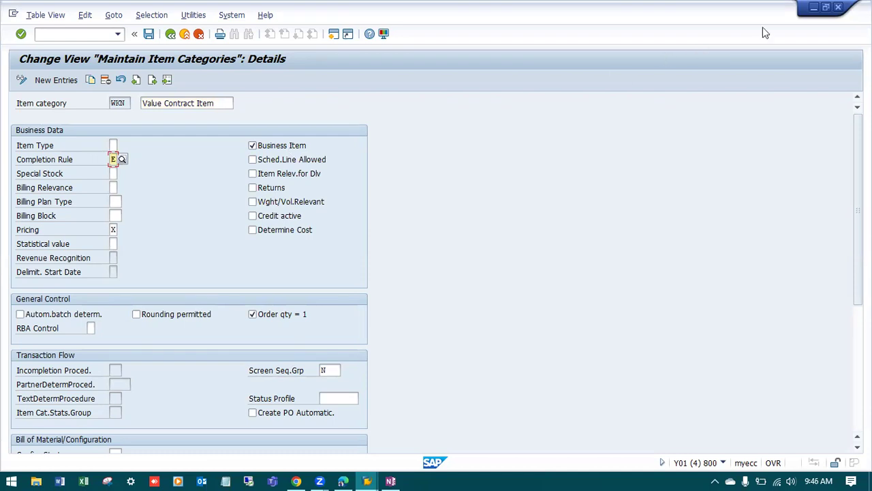
Close the item category session, switch to the OneNote page and review the WK00 condition type, sales order, delivery and billing notes.
left_click(839, 7)
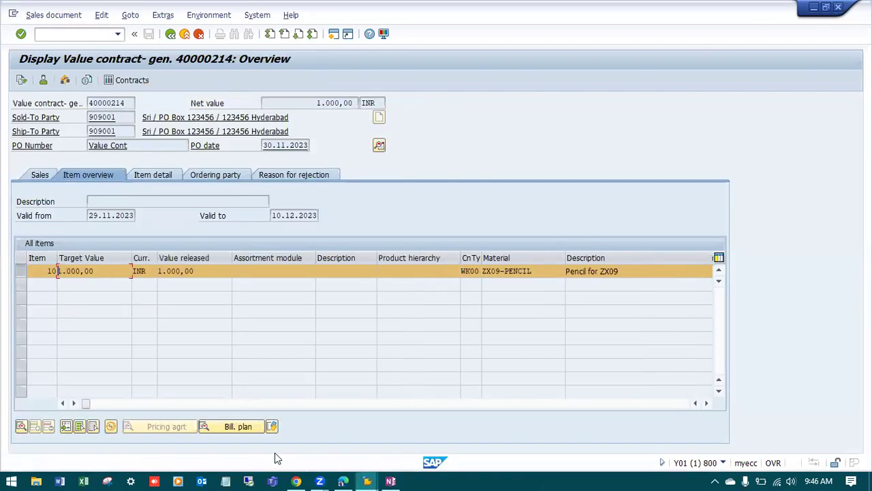
left_click(391, 481)
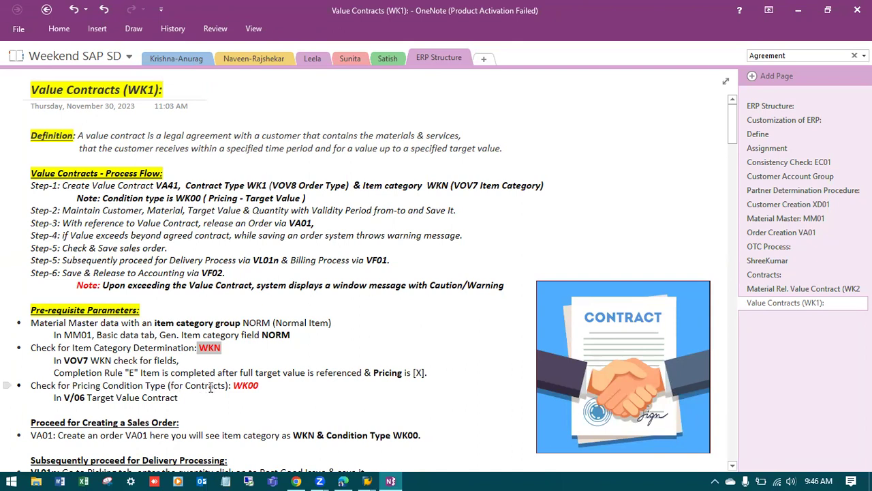
left_click_drag(264, 385, 234, 386)
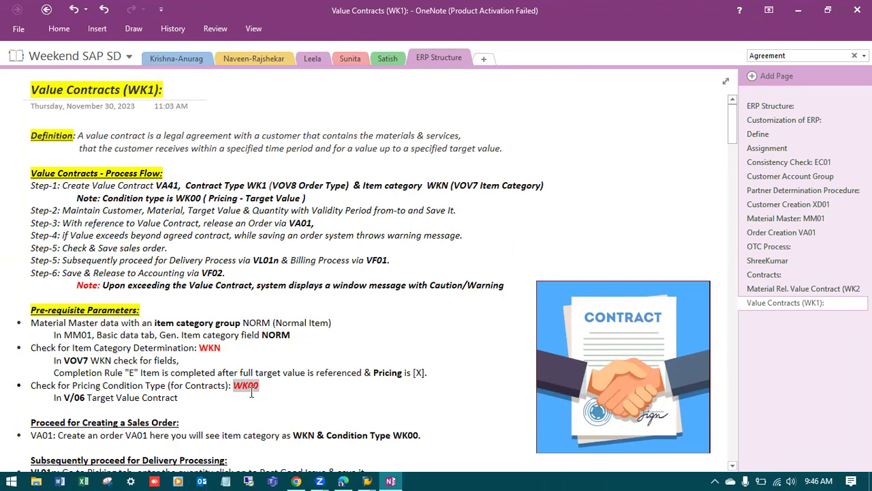
left_click_drag(180, 397, 28, 386)
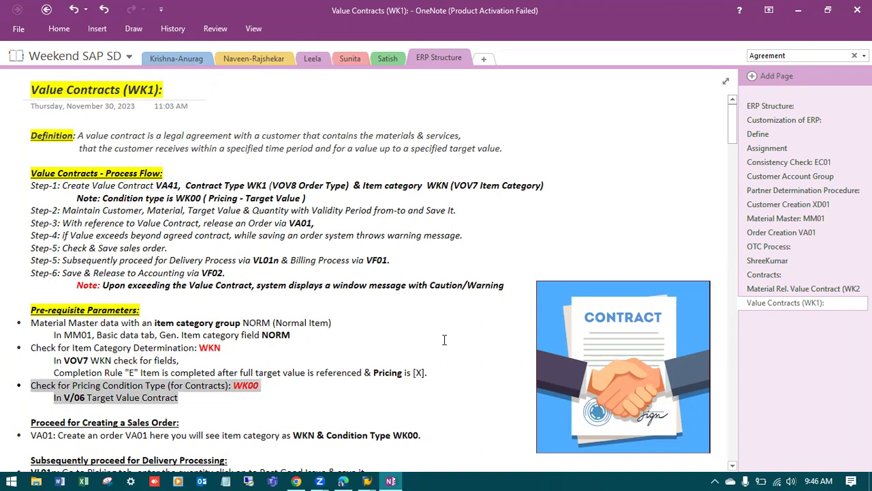
scroll(391, 307, "down", 1)
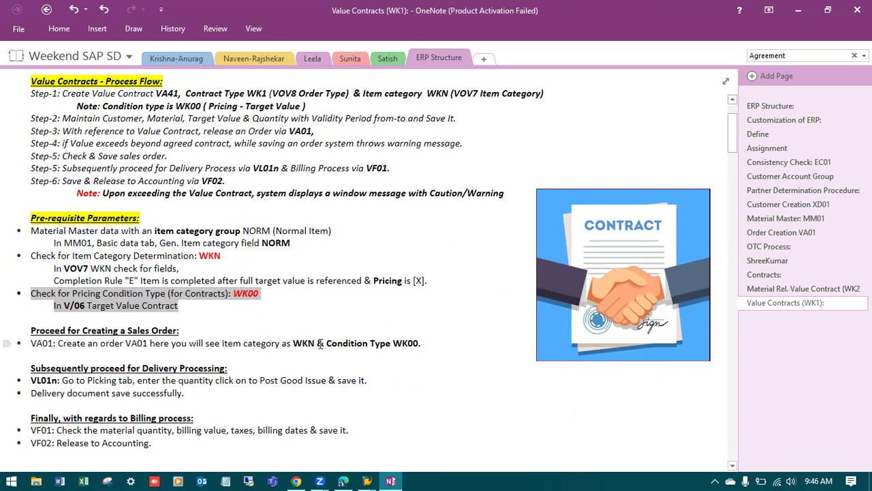
left_click_drag(316, 343, 291, 342)
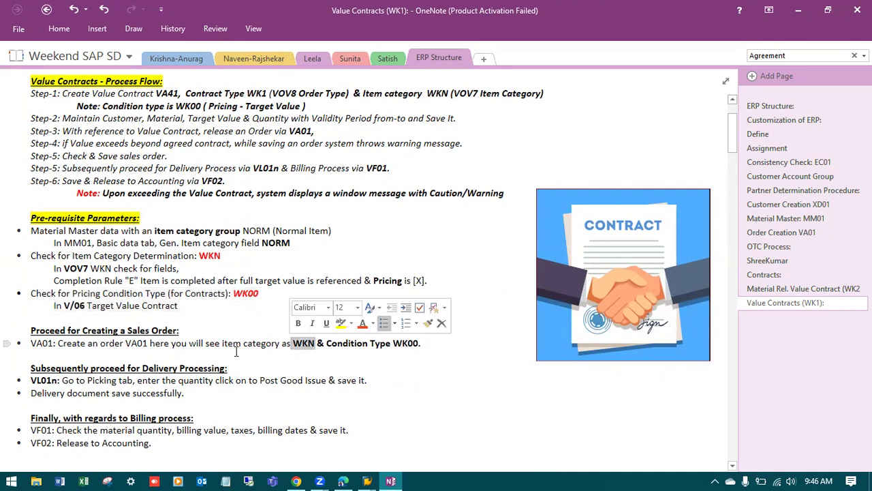
left_click(279, 346)
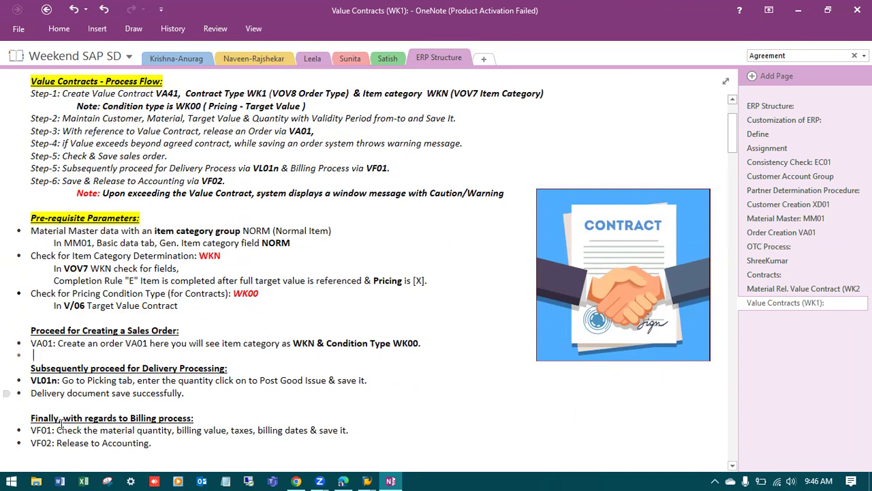
scroll(306, 408, "down", 1)
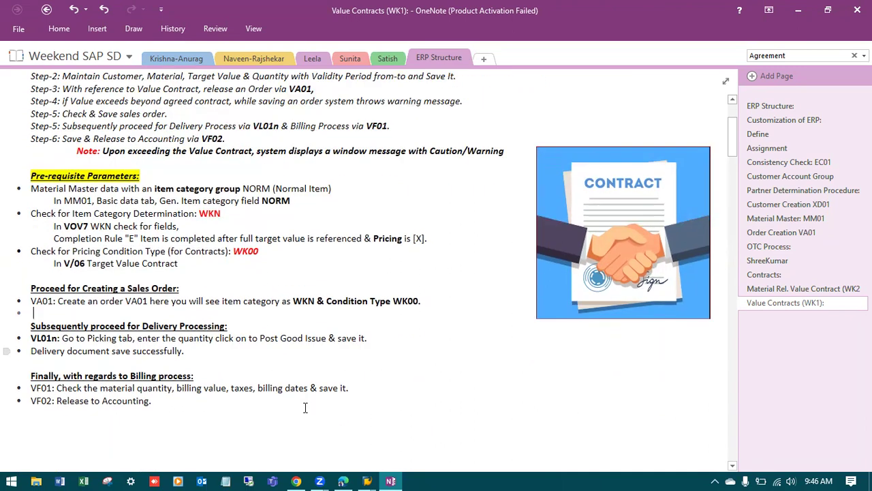
Switch back to SAP, display the standard order from the contract's document flow and check the item category of ZX09-PENCIL.
key("alt+Tab")
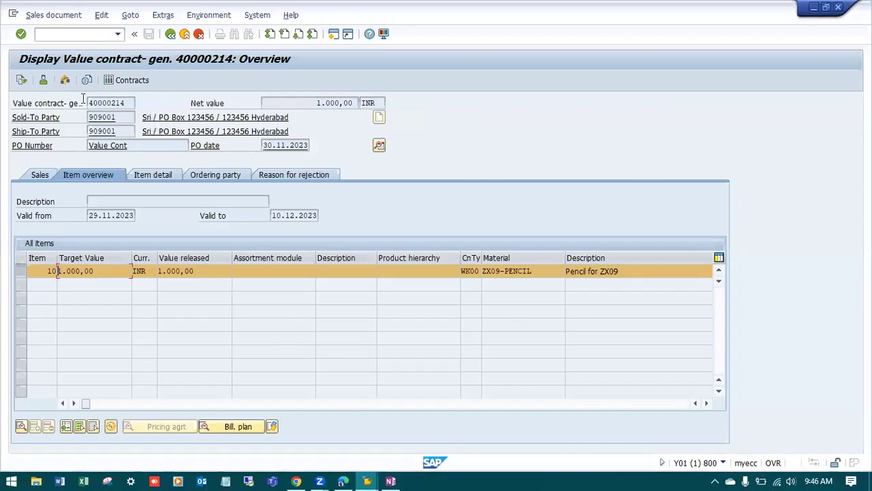
left_click(21, 80)
double_click(96, 178)
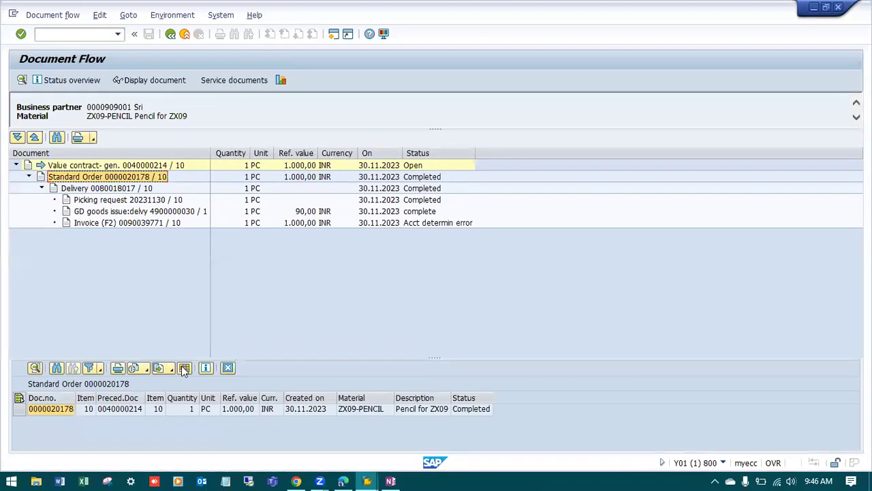
left_click(68, 412)
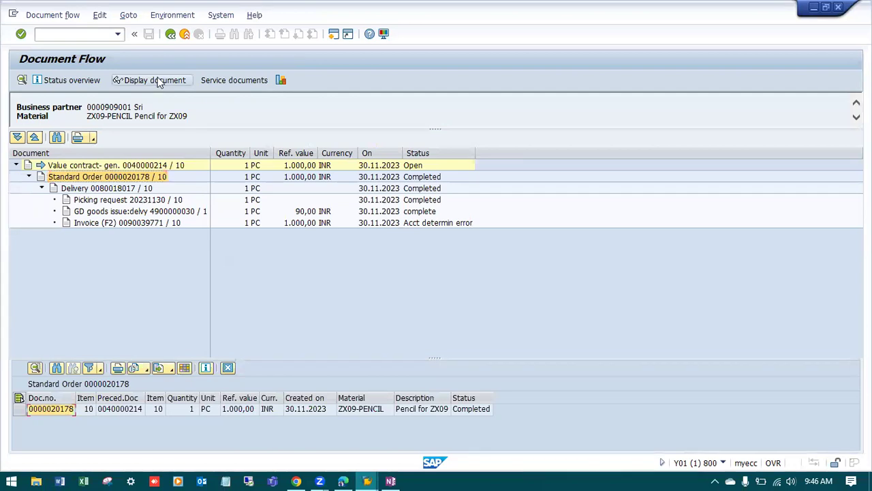
left_click(156, 80)
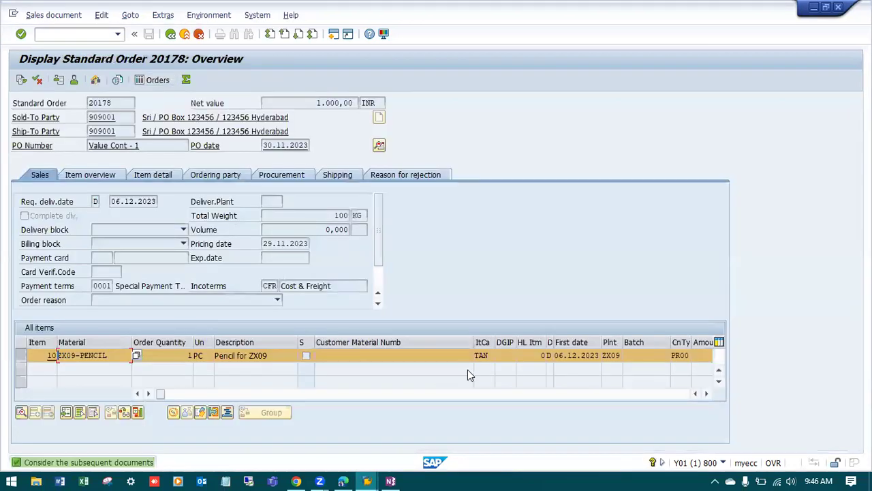
left_click_drag(475, 344, 431, 345)
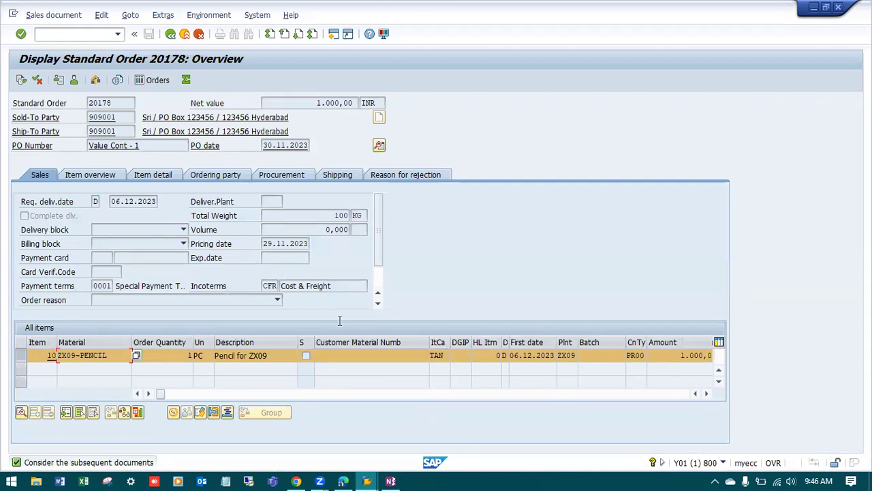
Switch to OneNote and format WKN in the sales order note with red text and yellow highlighting.
key("alt+Tab")
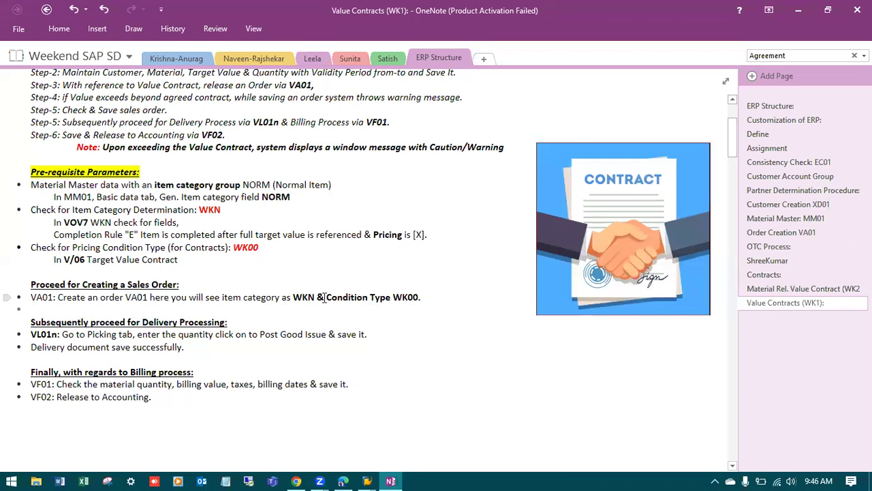
left_click_drag(315, 298, 294, 300)
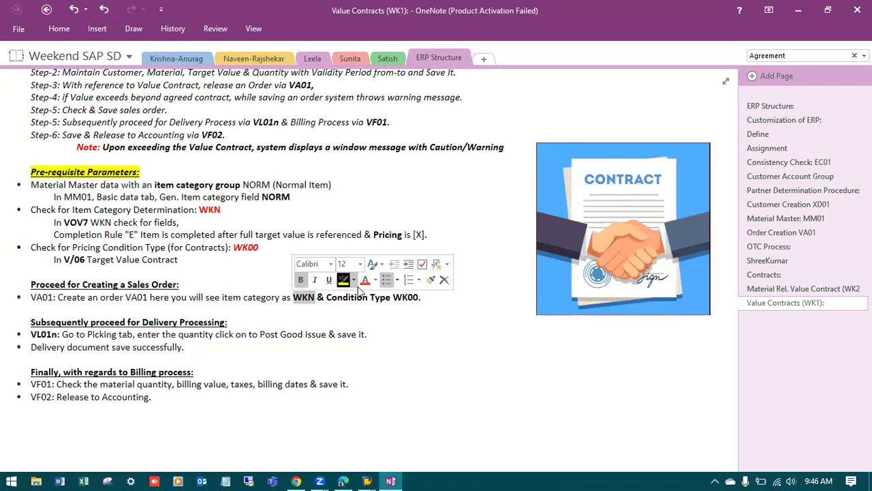
left_click(365, 279)
left_click(342, 280)
left_click(348, 297)
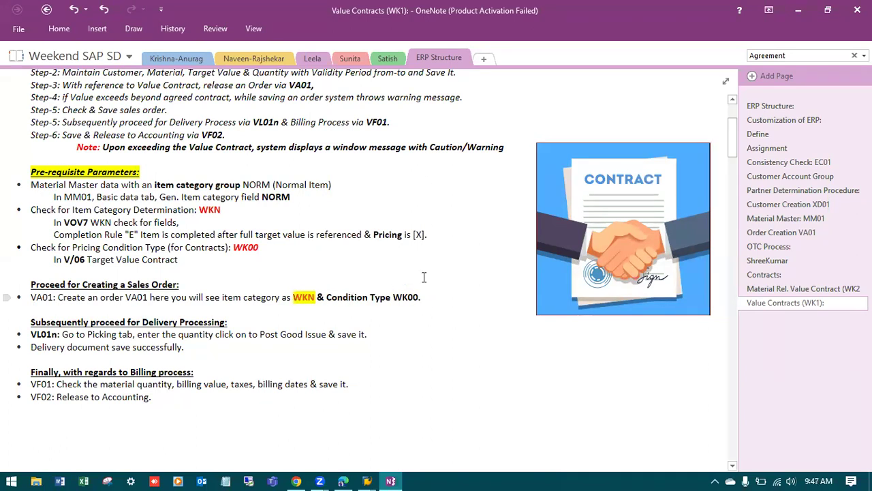
Compare the Value Contracts (WK1) page with the Material Rel. Value Contract (WK2) page, examining the WK2 contract type and condition type WK00.
scroll(618, 170, "up", 3)
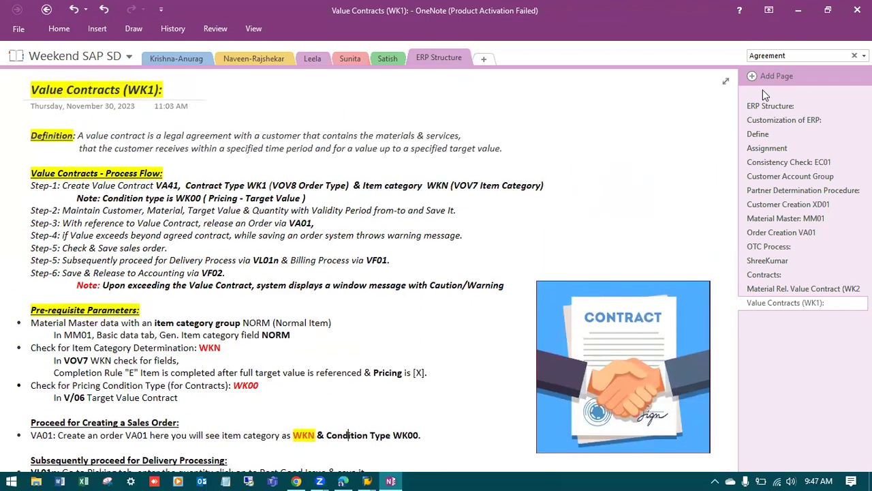
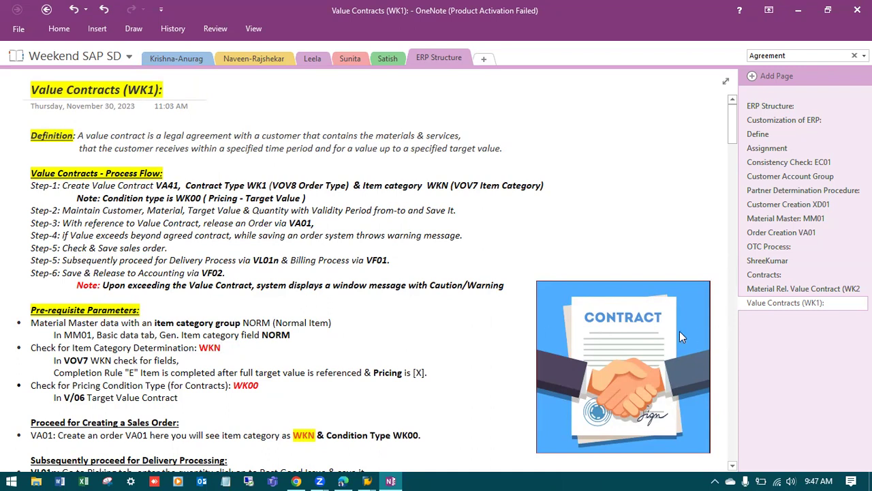
left_click(779, 288)
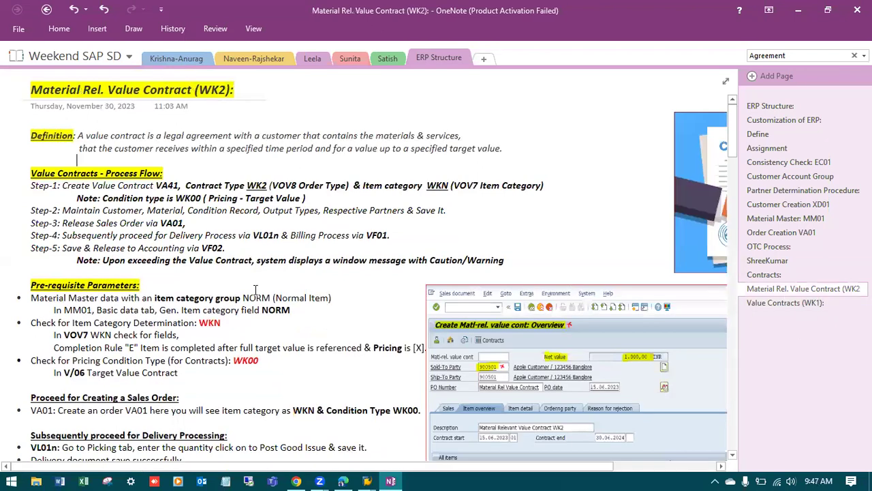
left_click(789, 305)
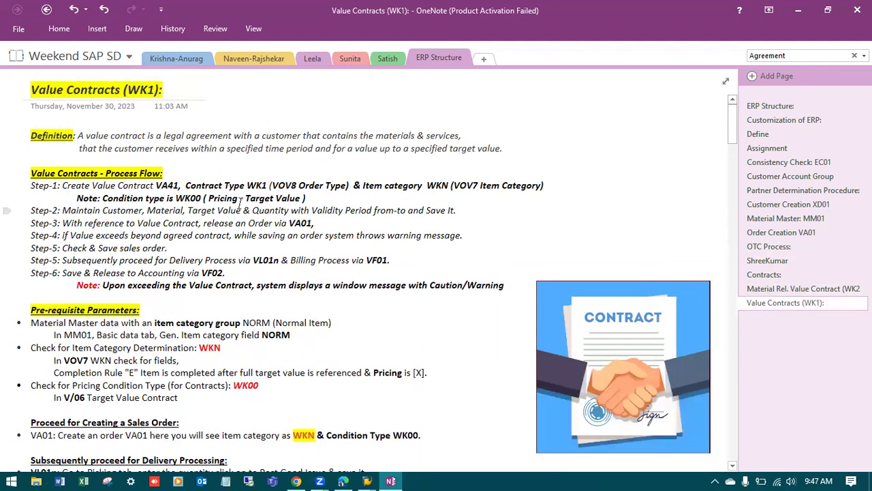
left_click(777, 289)
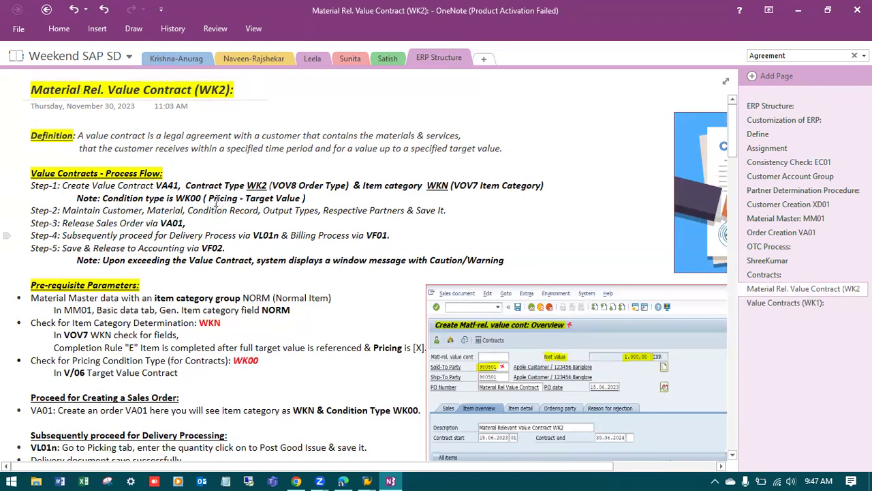
left_click_drag(62, 186, 270, 185)
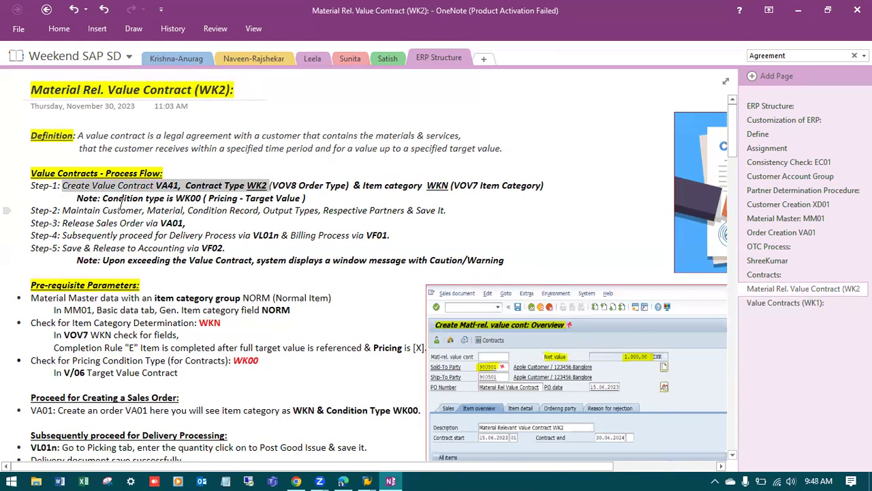
left_click_drag(103, 198, 207, 199)
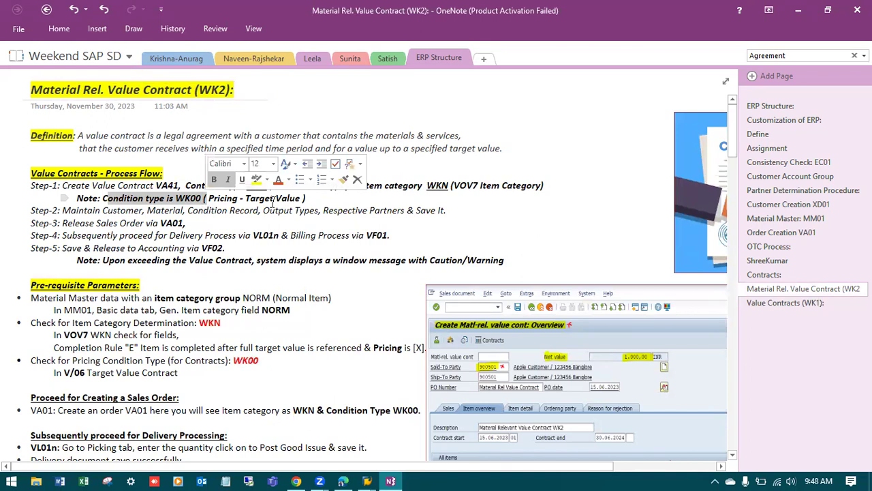
Switch to SAP, run transaction VA41 and try to start a contract of type WK2 for sales area ZX09/Z9/Z9.
left_click(367, 481)
left_click(68, 33)
type("/nva4")
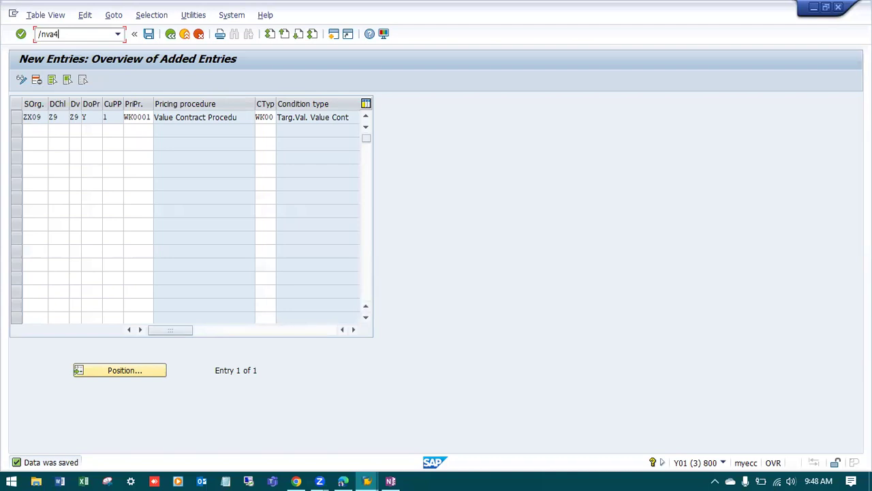
type("1")
key("Return")
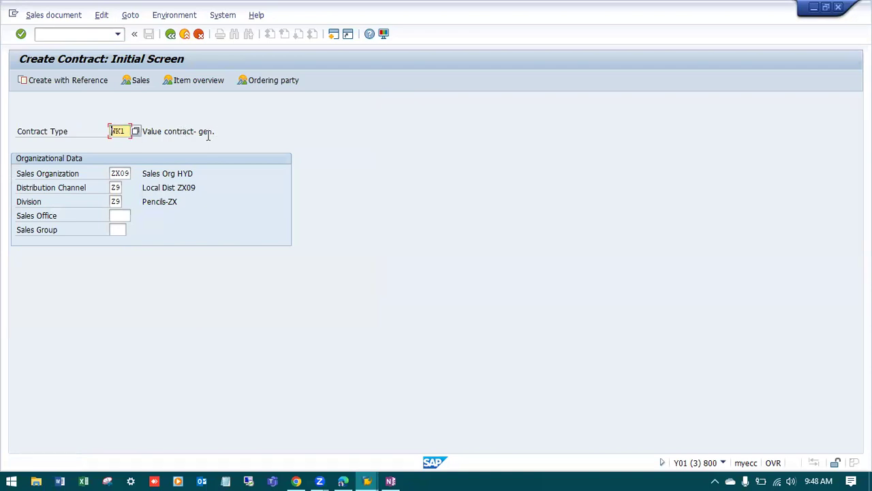
key("BackSpace")
type("2")
key("Return")
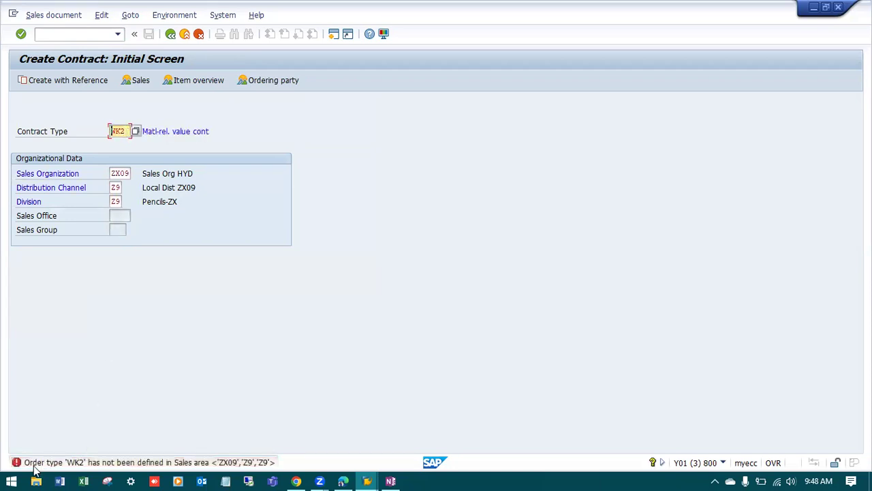
Open the error message's help, follow it to the assignment of permitted order types to sales areas and start new entries.
left_click(77, 465)
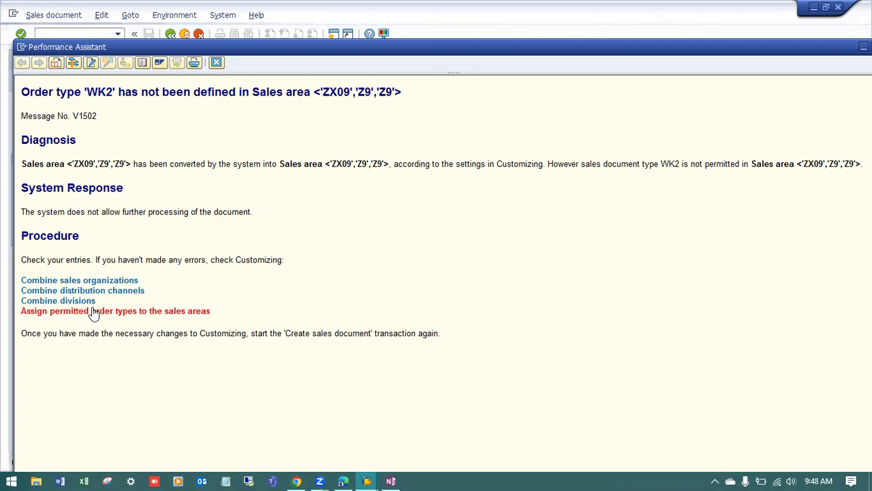
left_click(94, 313)
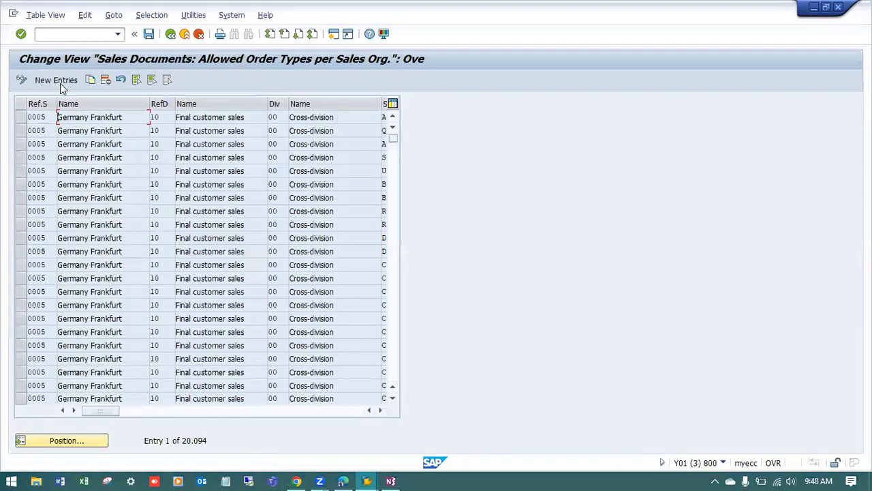
left_click(56, 80)
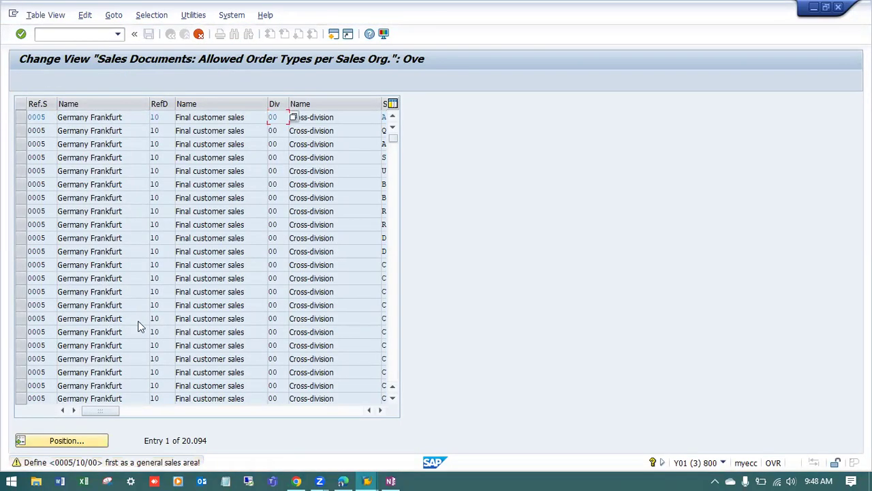
key("Return")
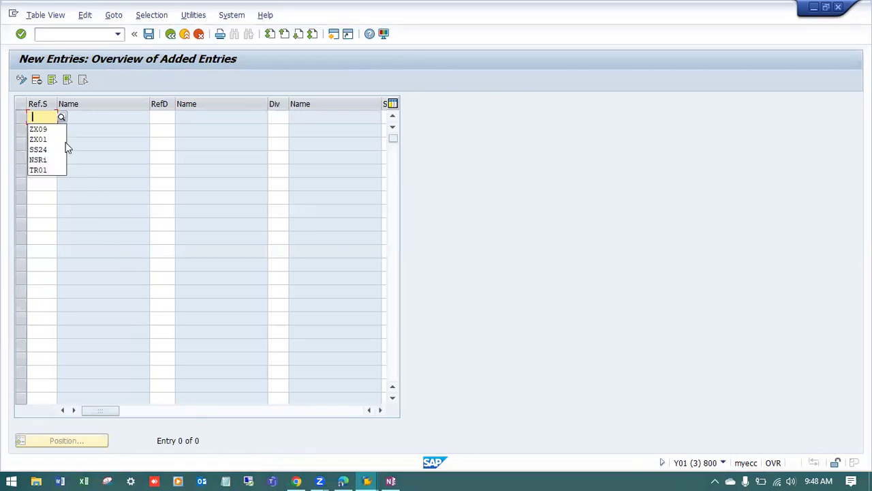
Add sales document type WK2 for sales organization ZX09, distribution channel Z9 and division Z9, and save the entry.
left_click(43, 129)
left_click(164, 117)
type("Z9")
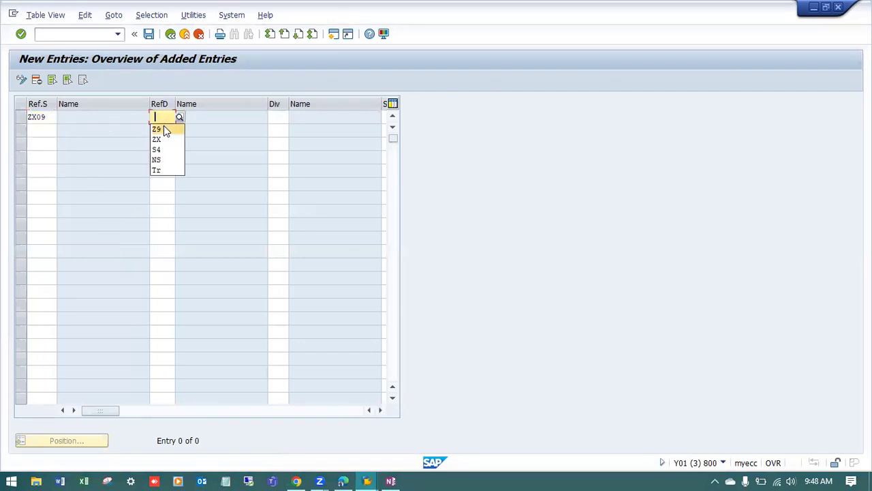
left_click(276, 116)
left_click(284, 127)
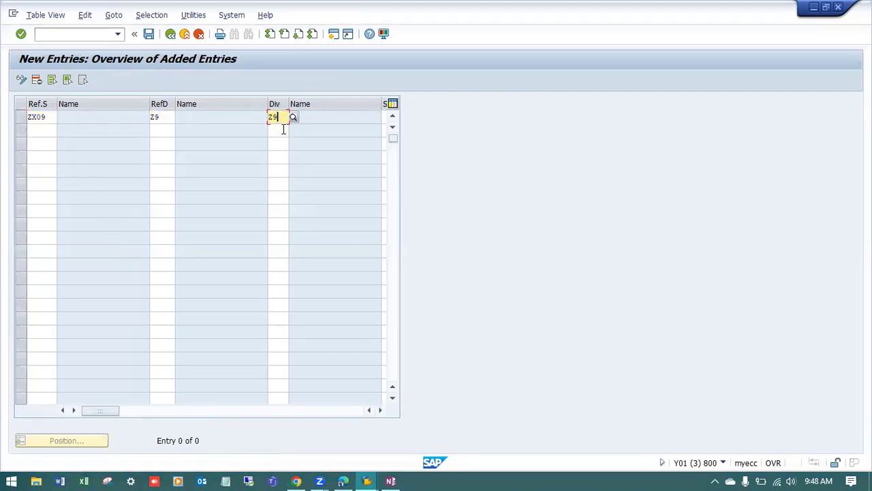
key("Tab")
type("WK2")
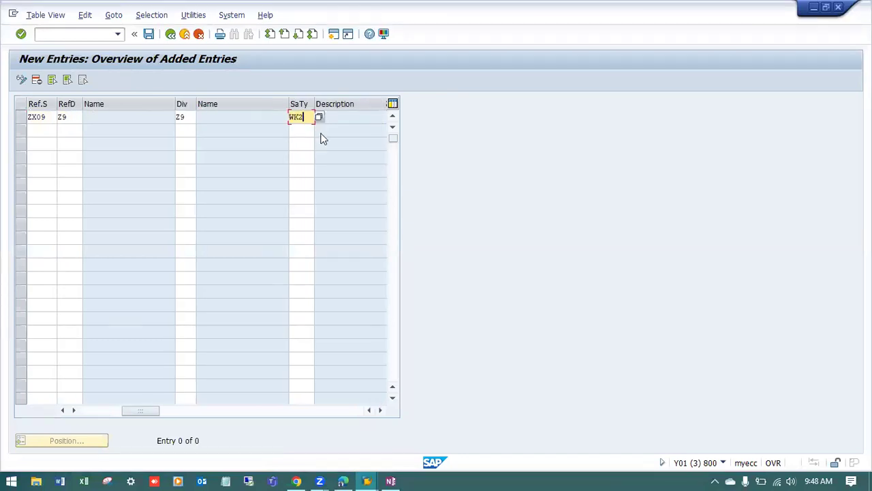
key("Return")
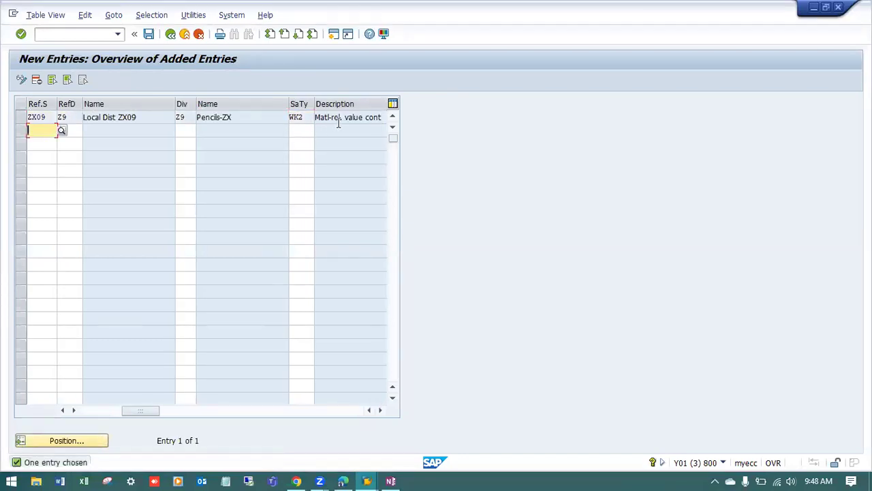
left_click(149, 34)
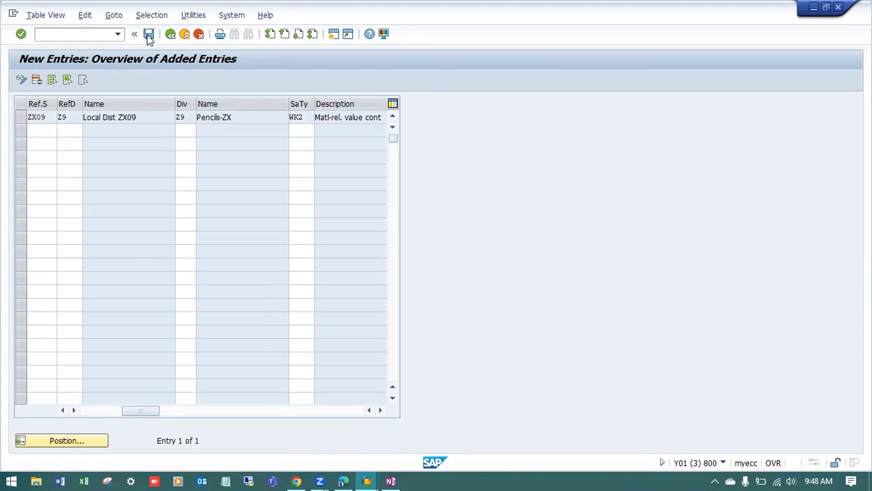
Return to the contract creation's initial screen and start a WK2 contract for sales area ZX09/Z9/Z9.
left_click(190, 216)
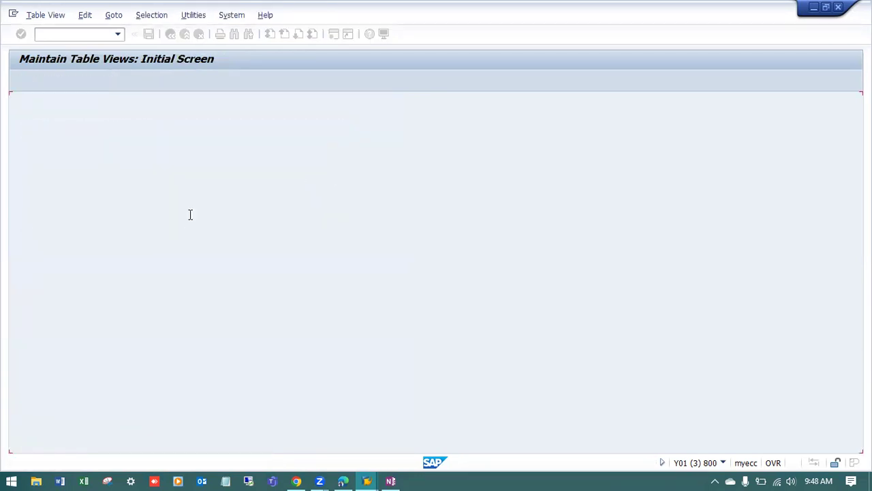
left_click(170, 34)
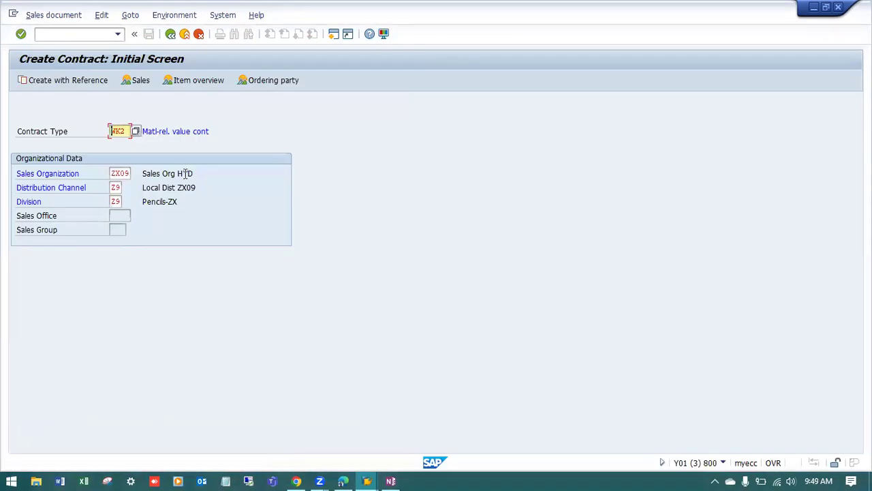
key("Return")
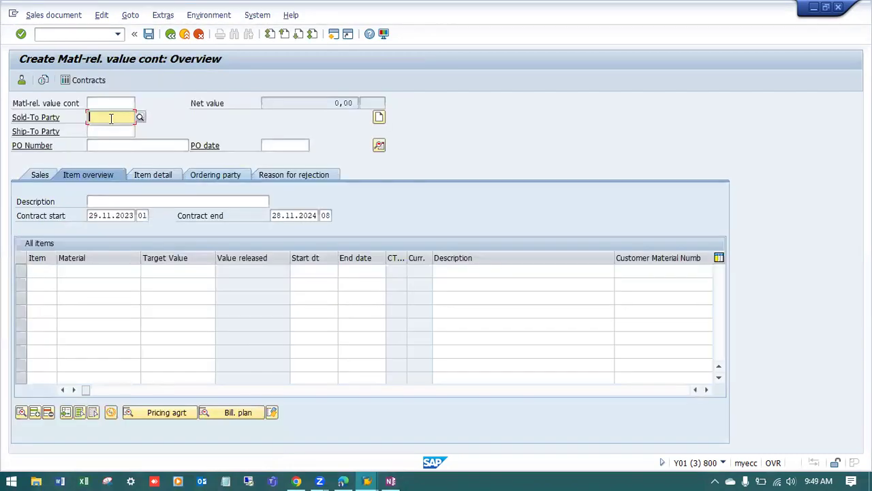
Enter the sold-to party's customer number and add material ZX09-PENCIL with a target value of 1000.
left_click(111, 118)
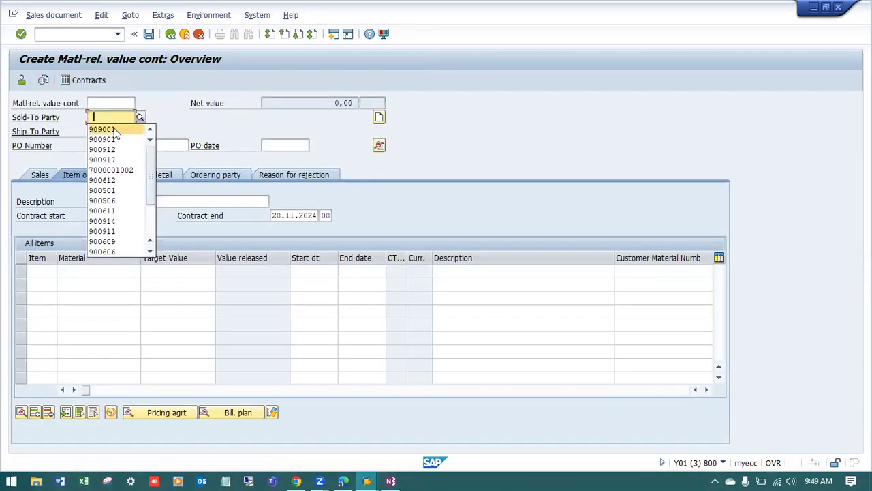
left_click(109, 129)
left_click(74, 271)
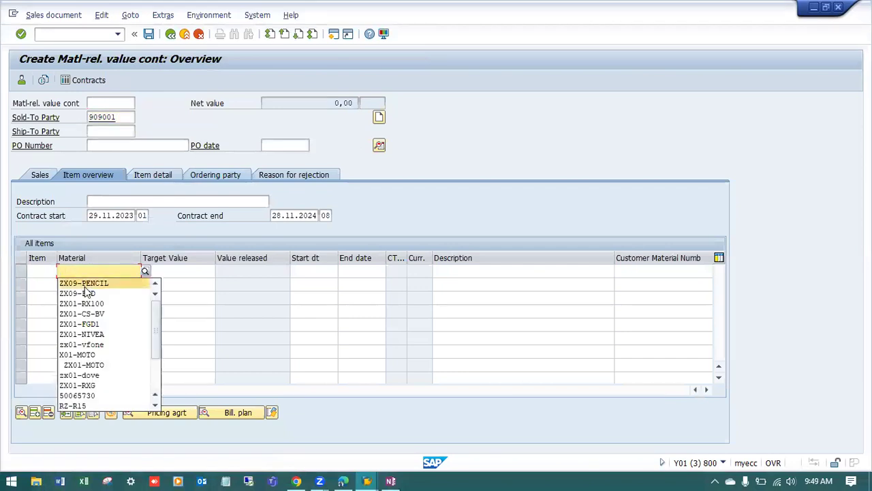
left_click(85, 285)
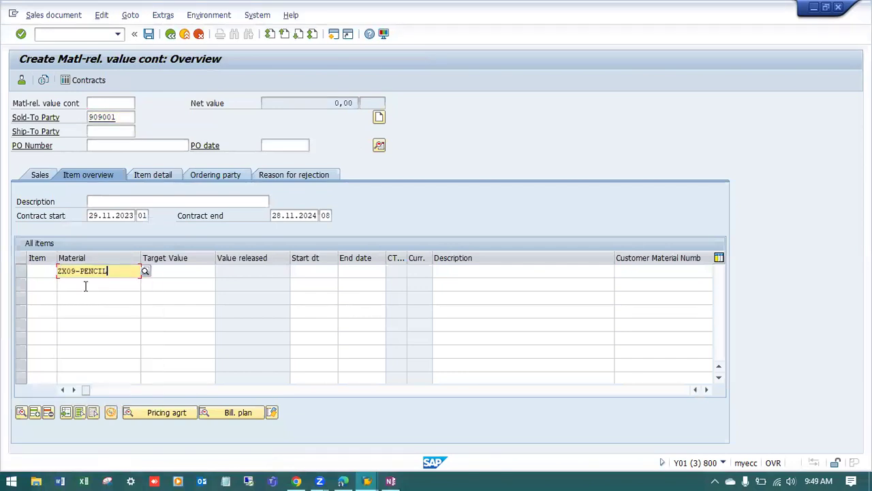
left_click(198, 272)
type("1")
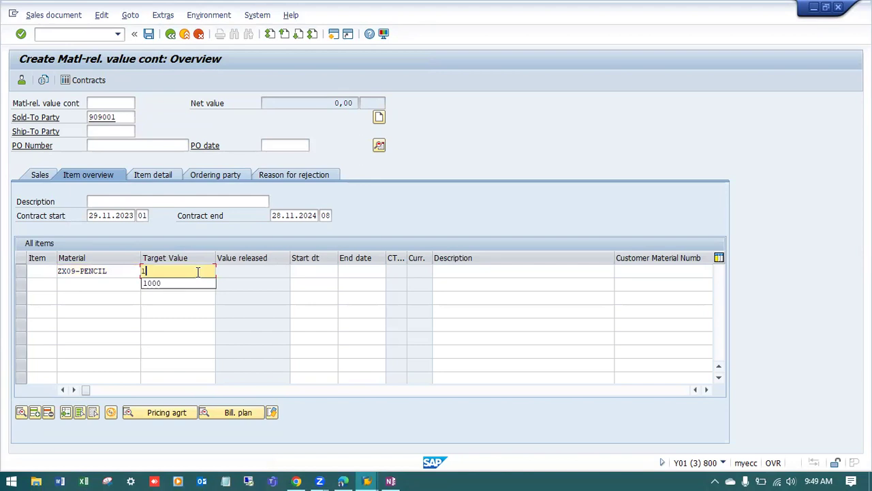
type("000")
key("Return")
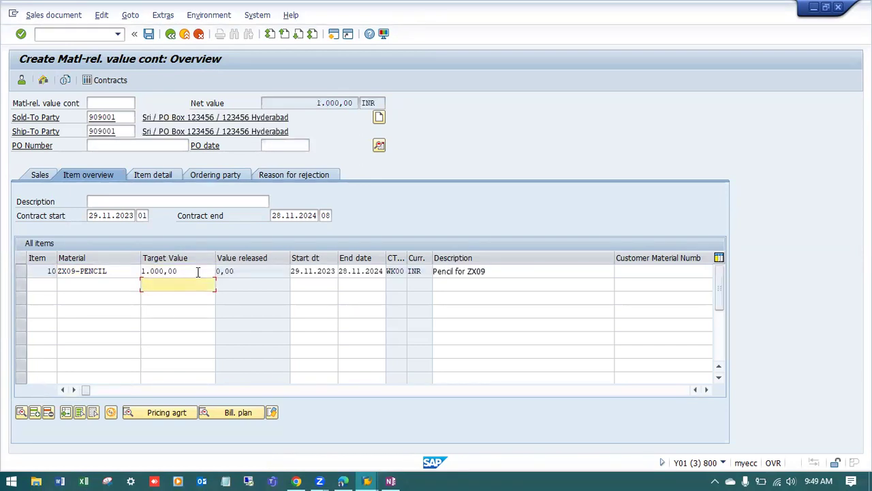
Enter the PO number "Mat Rel Value Cont" and the PO date 30.11.2023 in the contract header.
left_click(133, 144)
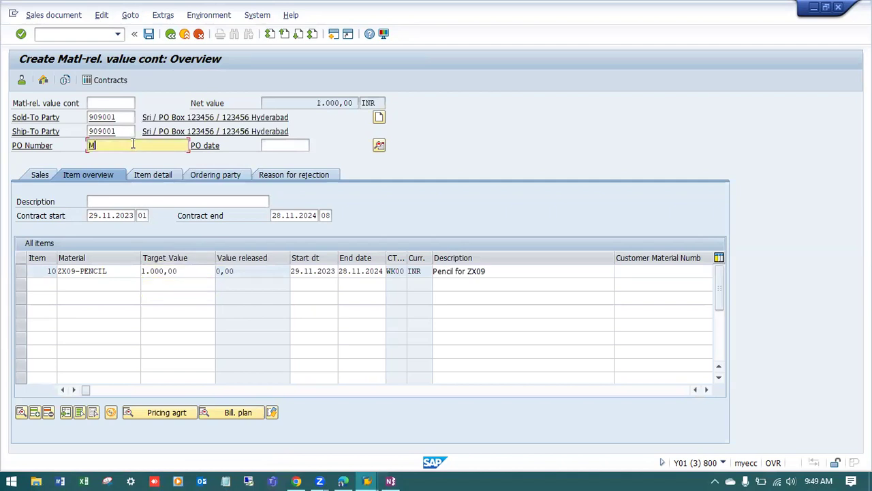
type("Mat Rel Value Cont")
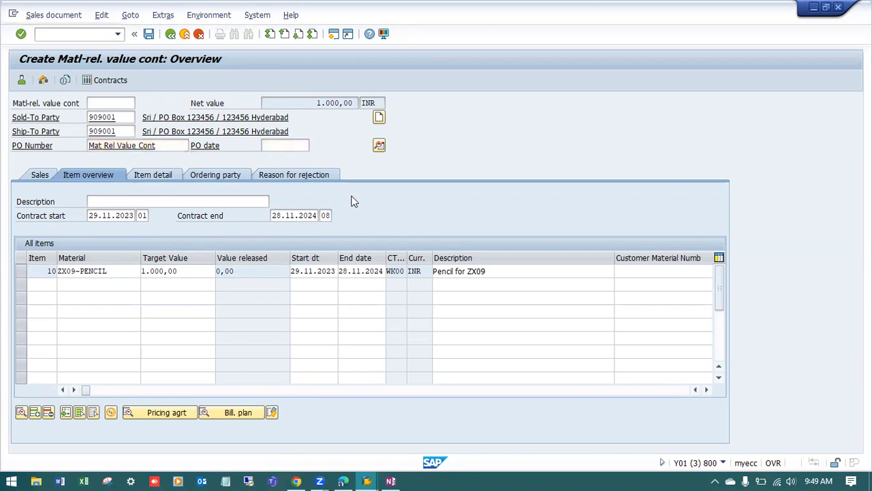
double_click(202, 270)
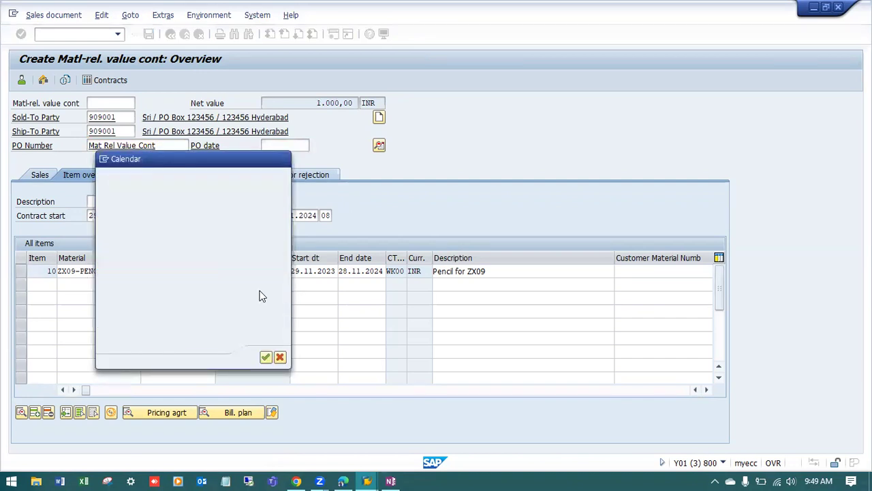
key("Return")
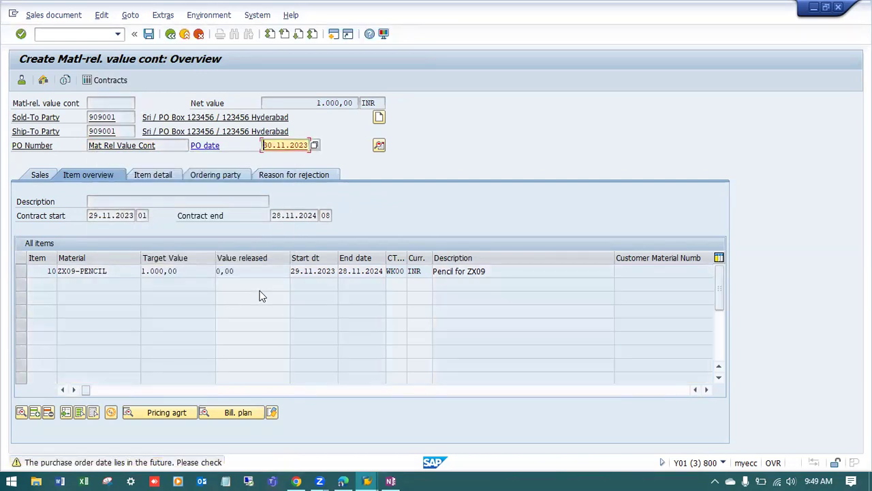
key("Return")
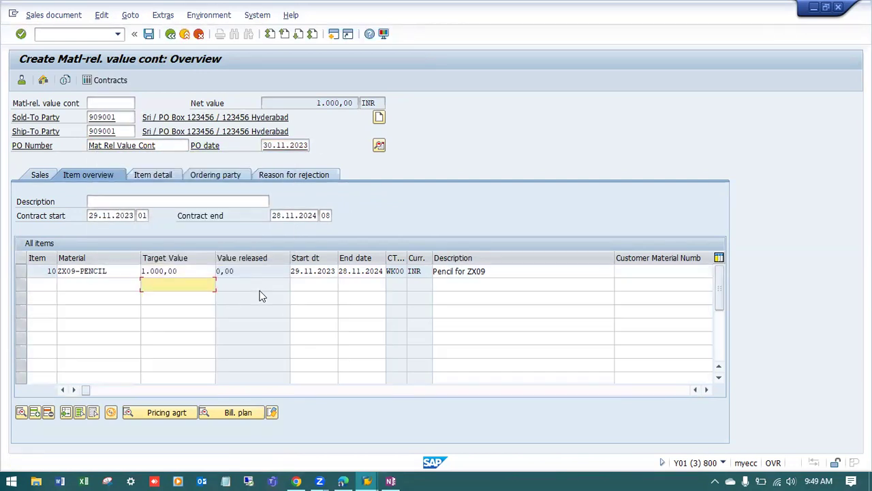
Review the contract's sold-to party, material, target value and remaining item columns, and save the contract.
left_click(121, 116)
left_click(116, 272)
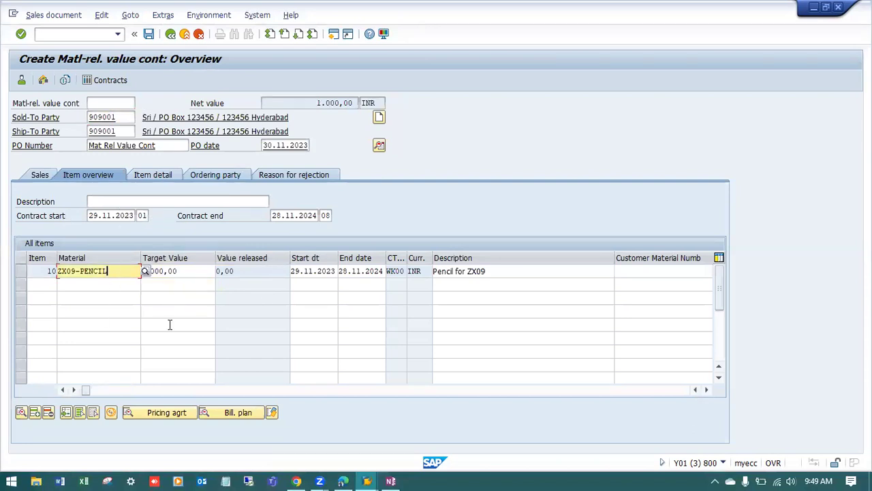
left_click(194, 270)
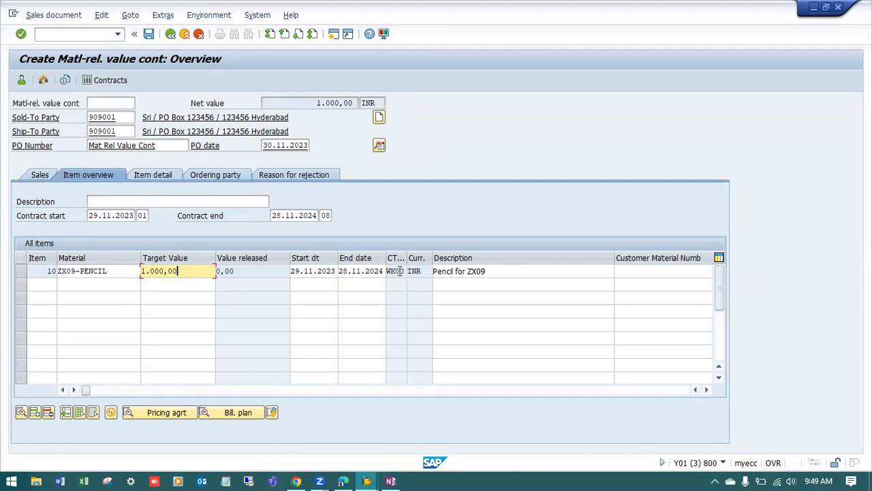
left_click(708, 389)
left_click(708, 390)
left_click(707, 390)
left_click(707, 389)
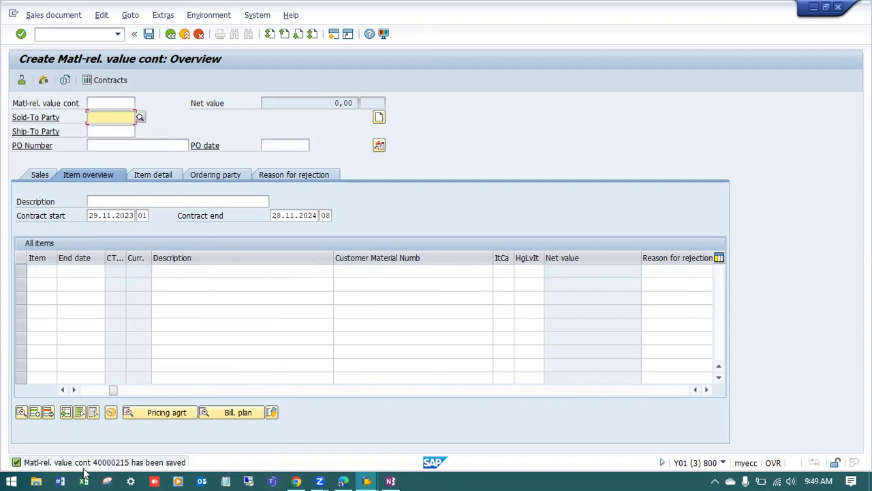
Open the save message's details, copy the new contract's number and close the details.
double_click(87, 465)
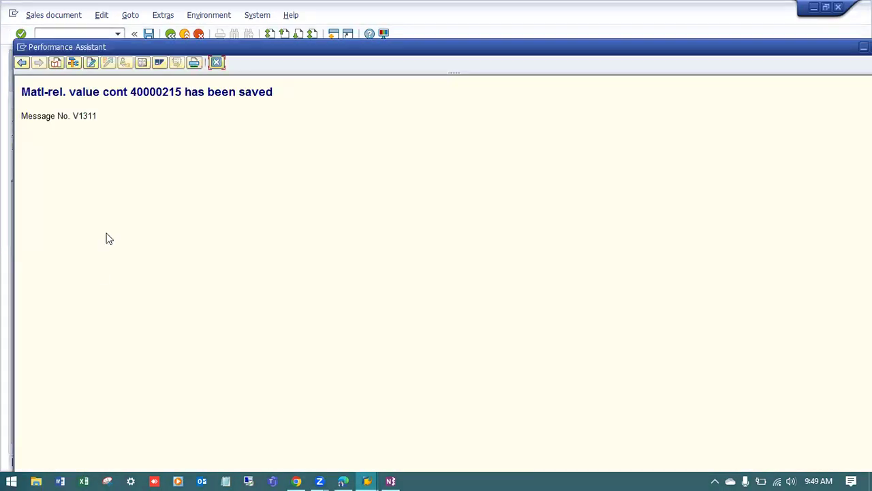
left_click_drag(181, 93, 133, 94)
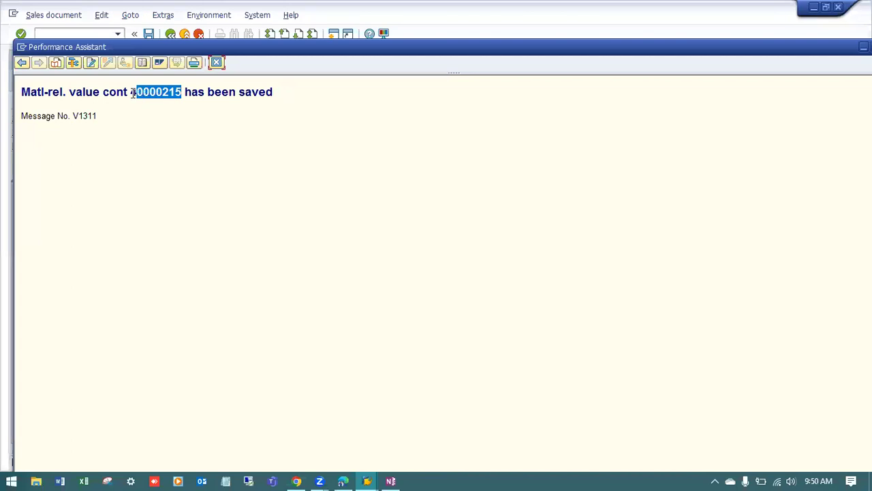
left_click(216, 62)
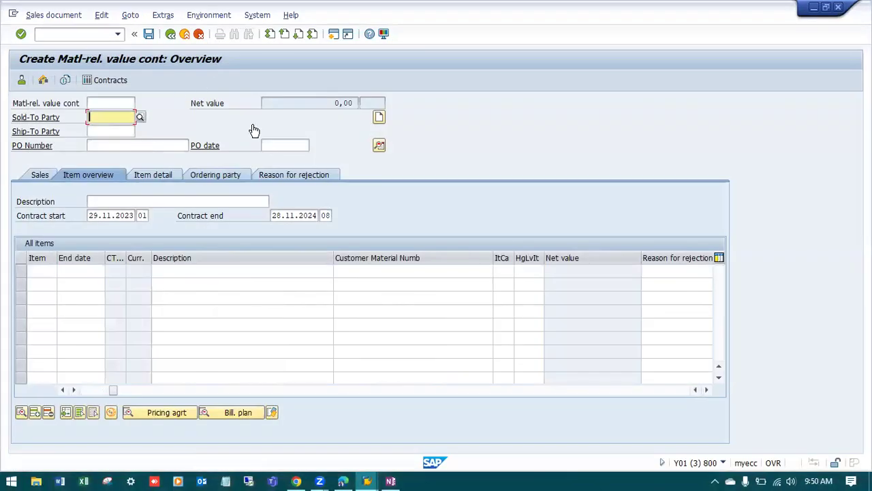
Start sales order creation and create a standard order (OR) with reference to the new contract's number.
left_click(95, 35)
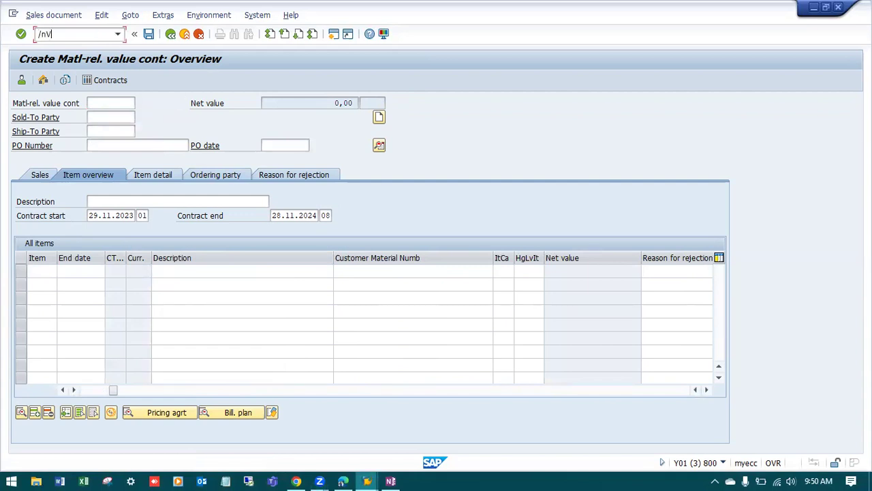
key("Return")
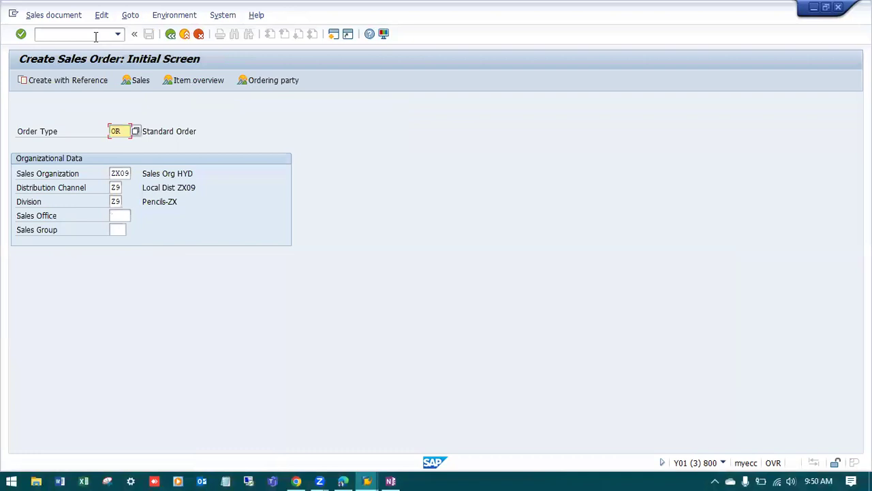
left_click(82, 81)
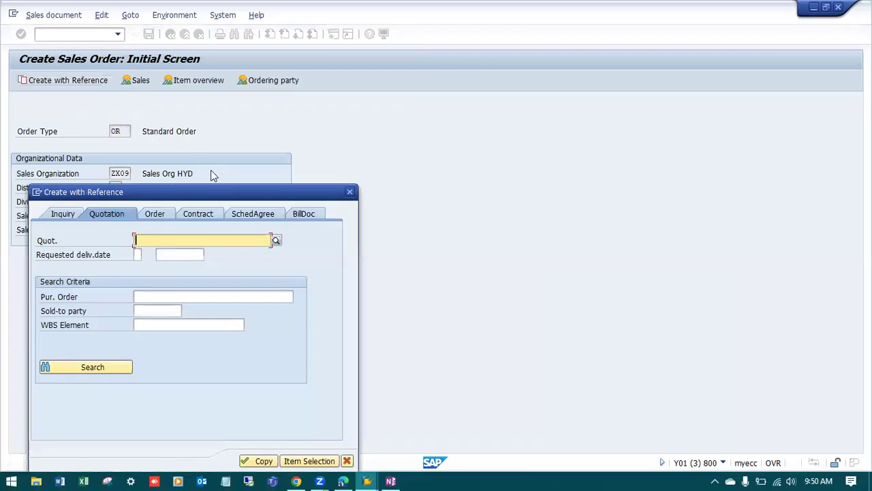
left_click(274, 119)
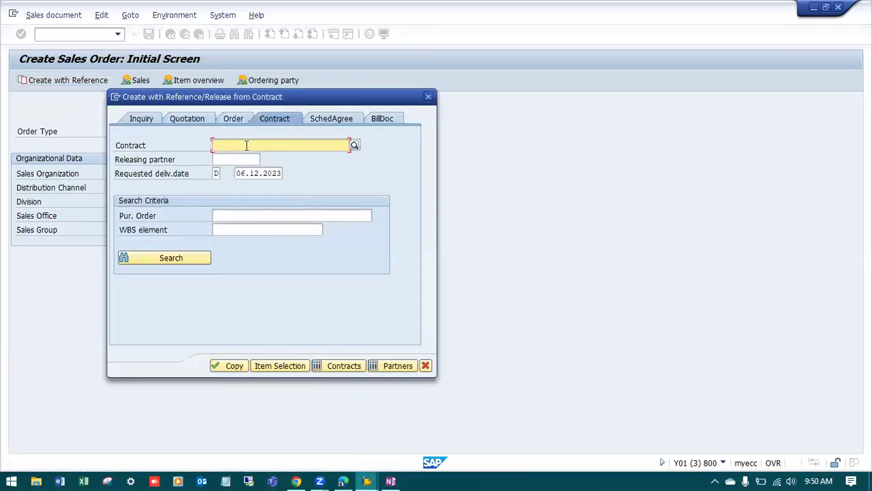
type("40000215")
key("Return")
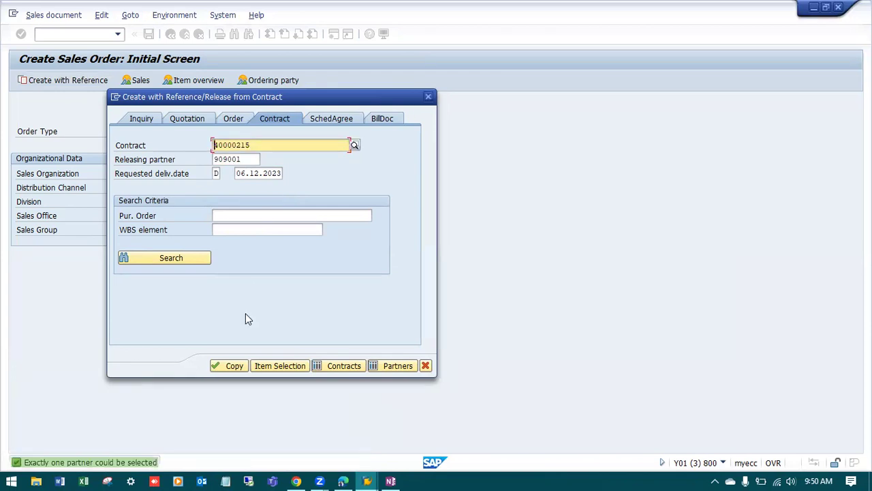
left_click(233, 366)
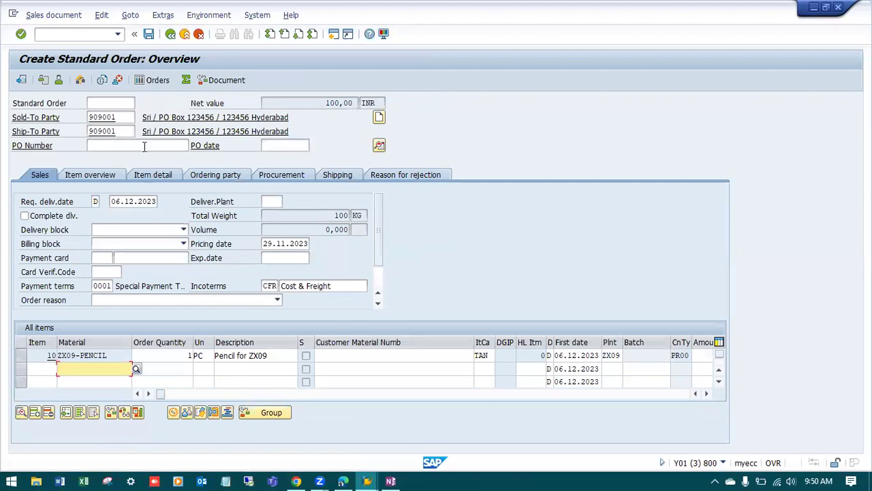
Enter the PO number "Mat Rel Value Cont - 1" and the PO date 30.11.2023 in the standard order.
left_click(143, 147)
key("BackSpace")
left_click(140, 158)
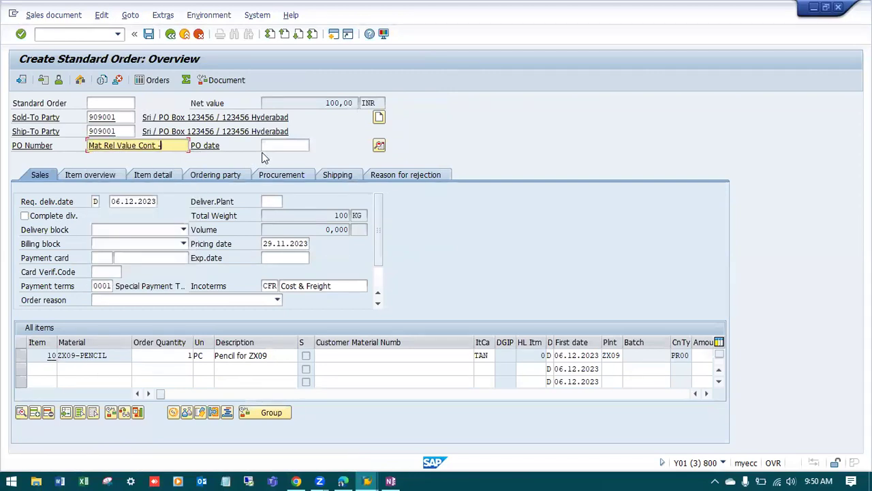
left_click(272, 145)
key("BackSpace")
left_click(286, 155)
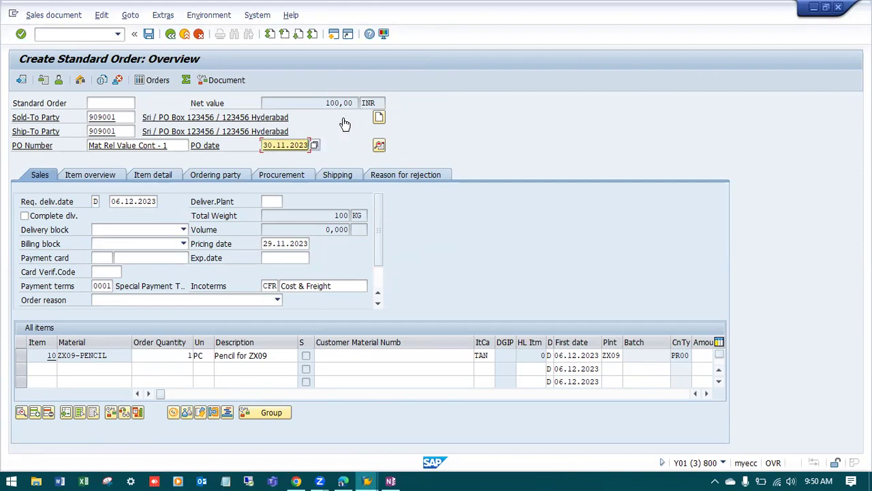
key("Return")
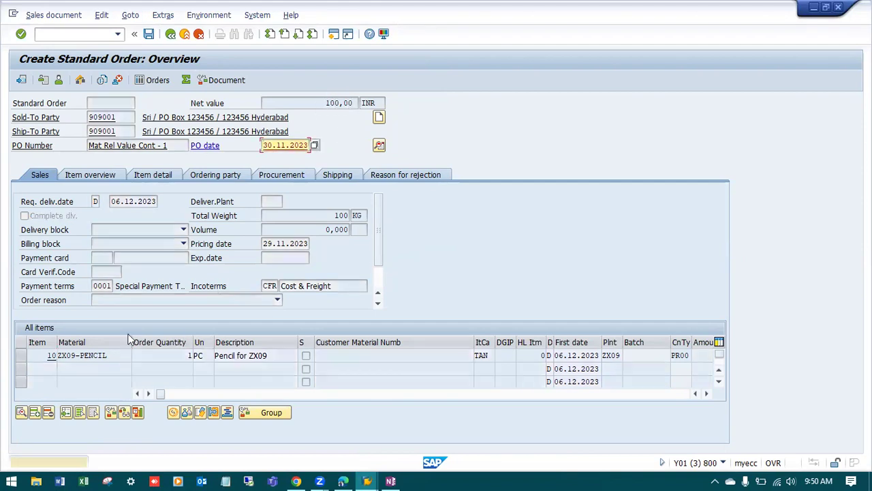
View the conditions in the order's header data and return to the order overview.
key("F2")
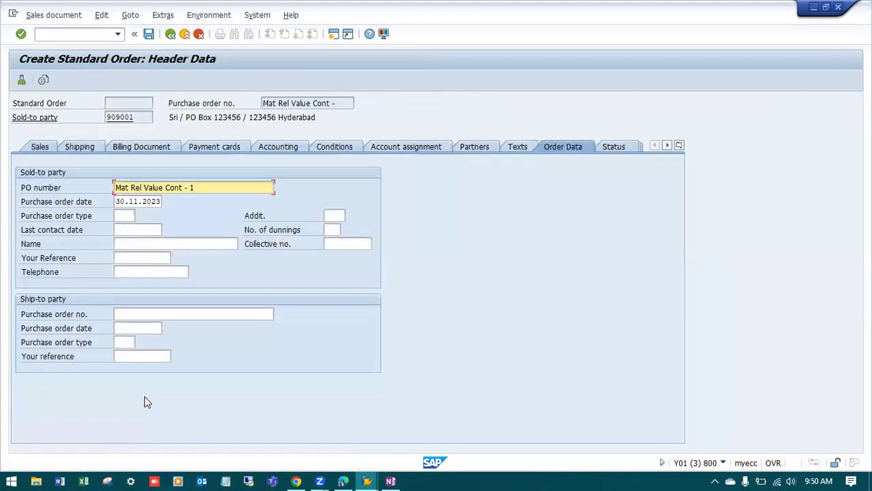
left_click(338, 146)
left_click(170, 34)
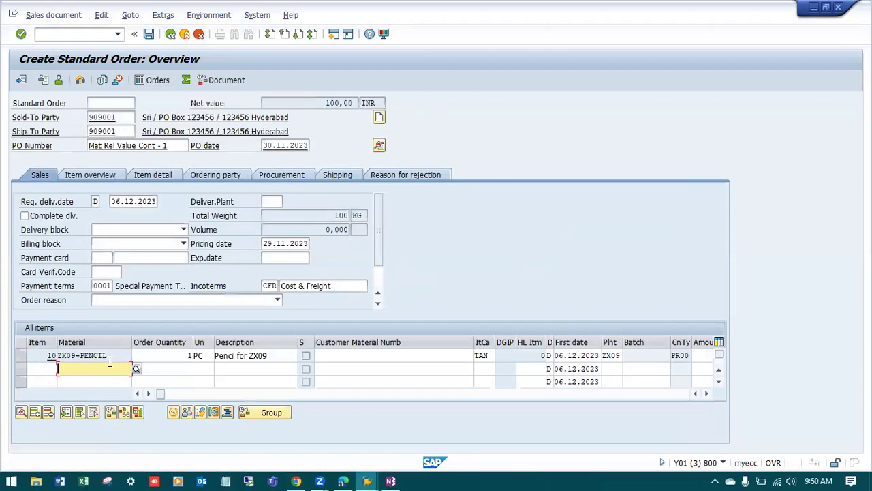
Set the PR00 price of item 10, ZX09-PENCIL, to 1.200 INR and return to the order overview.
double_click(111, 358)
left_click(257, 147)
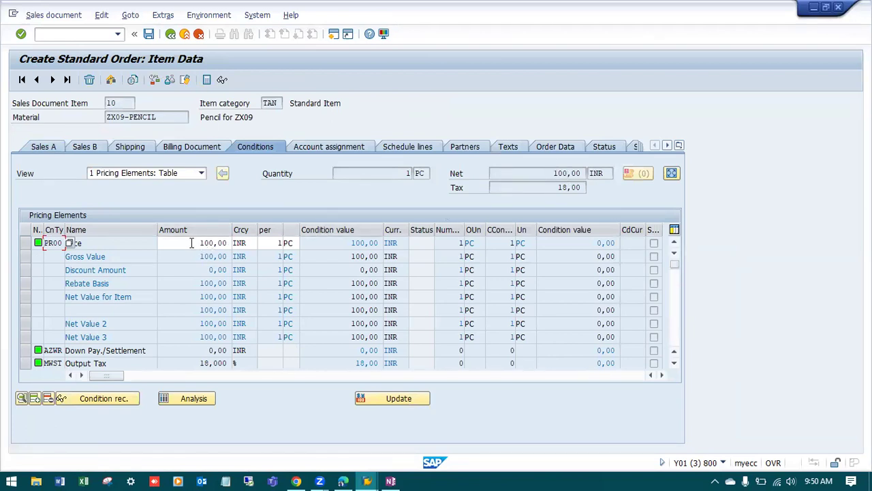
left_click_drag(192, 243, 271, 243)
type("1.200")
key("Return")
left_click(170, 33)
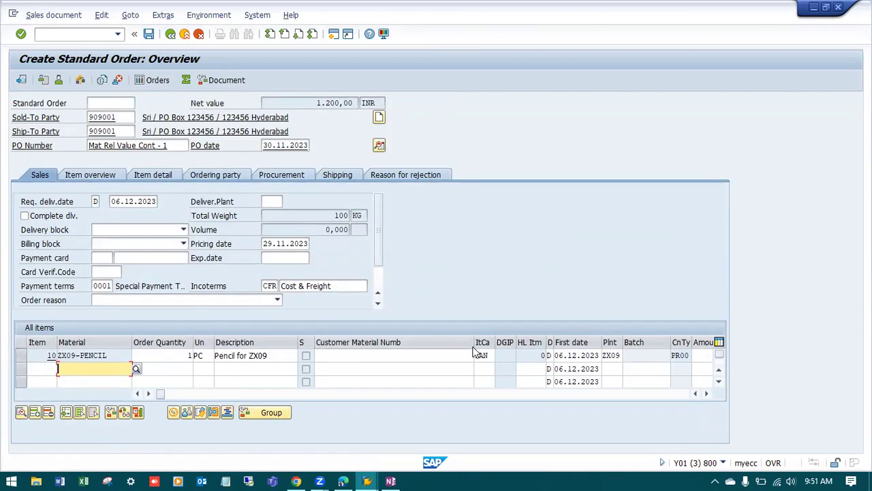
Try to save the order and examine the value contract release message for its contract, item and difference rate.
left_click(148, 33)
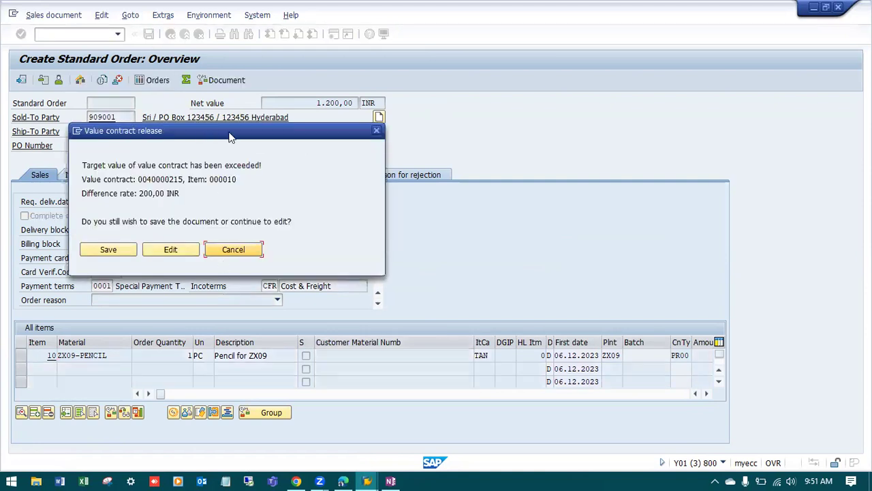
left_click_drag(229, 132, 306, 132)
left_click_drag(160, 166, 343, 176)
left_click_drag(159, 179, 327, 180)
left_click_drag(161, 194, 262, 194)
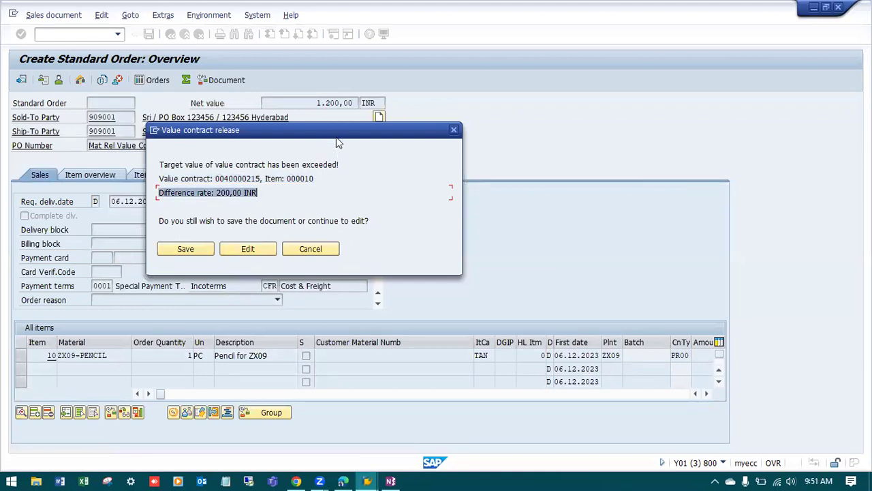
left_click_drag(339, 142, 384, 137)
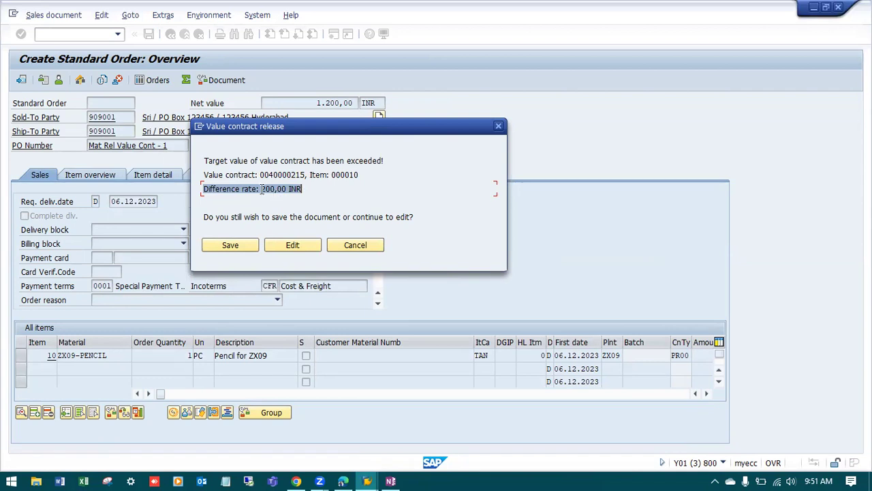
Return to editing the order, set the PR00 price of item 10, ZX09-PENCIL, to 900 INR and save the order.
left_click_drag(262, 188, 285, 189)
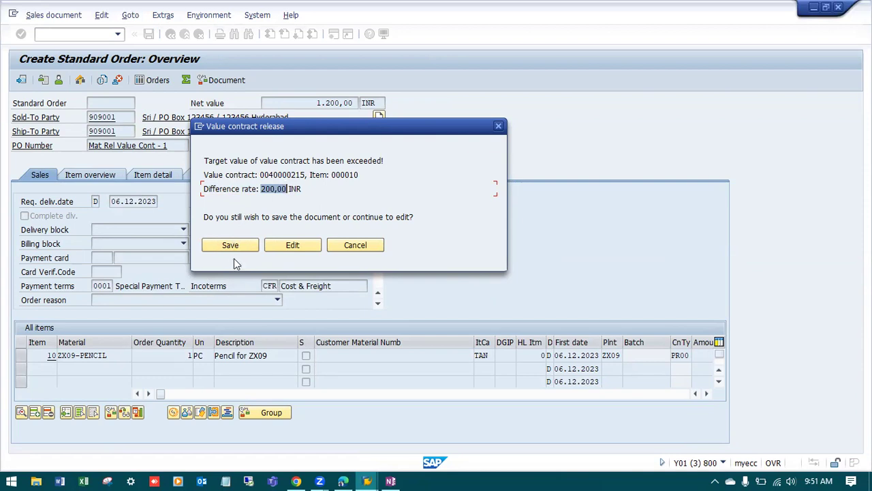
left_click(288, 247)
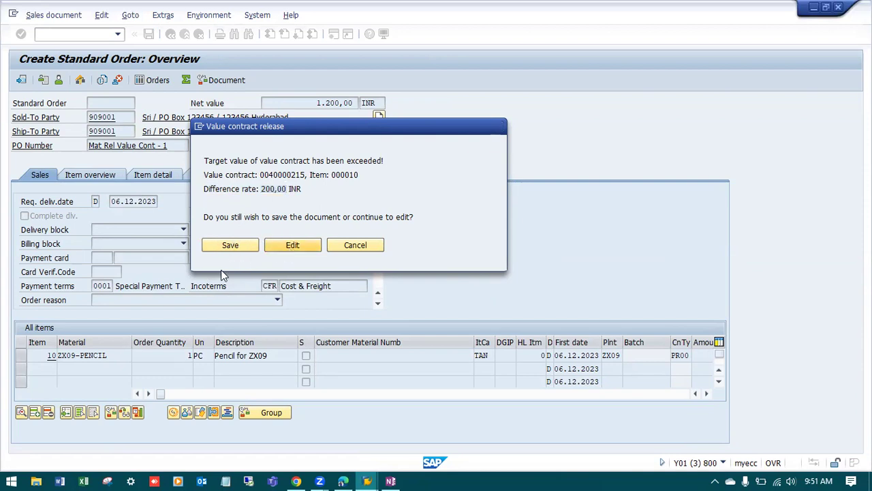
double_click(82, 355)
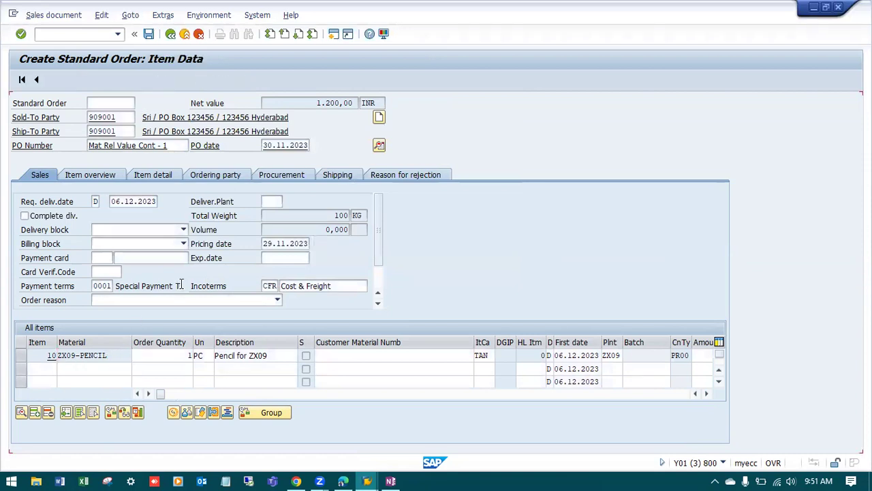
double_click(210, 243)
key("Delete")
key("Return")
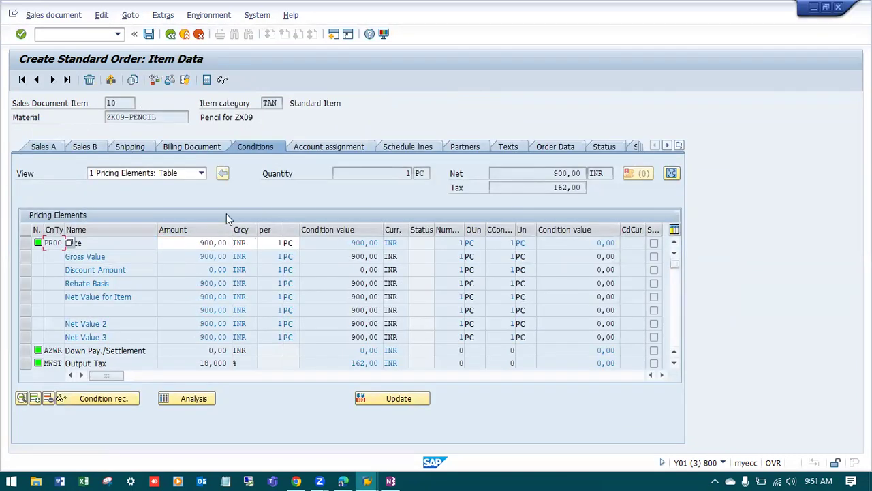
left_click(170, 34)
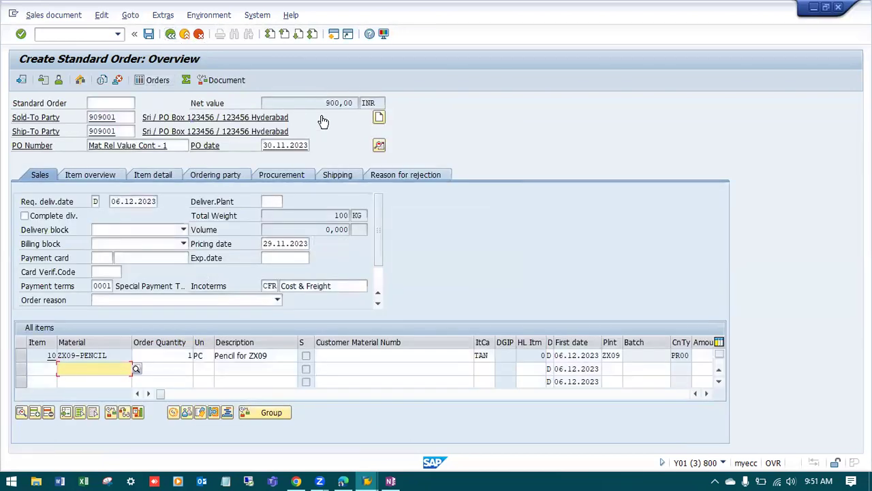
left_click(150, 34)
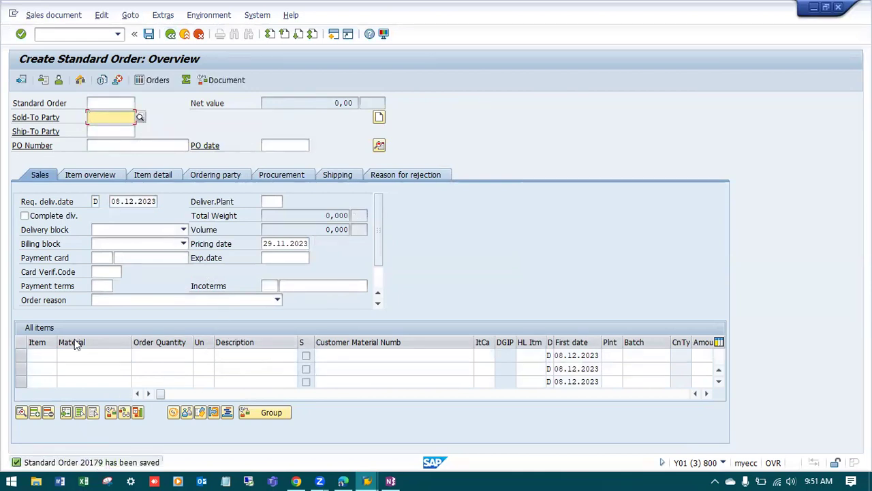
Start an outbound delivery for the saved standard order from shipping point ZX09 with selection date 20.12.2023.
left_click(81, 37)
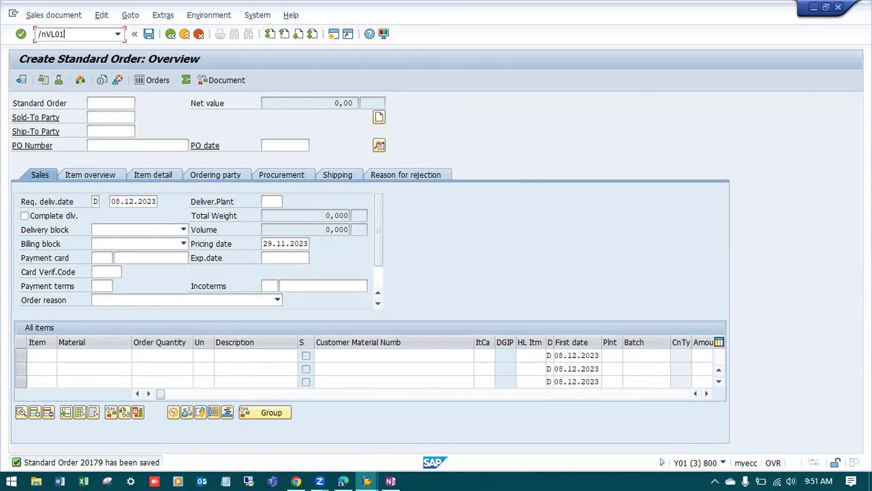
key("Return")
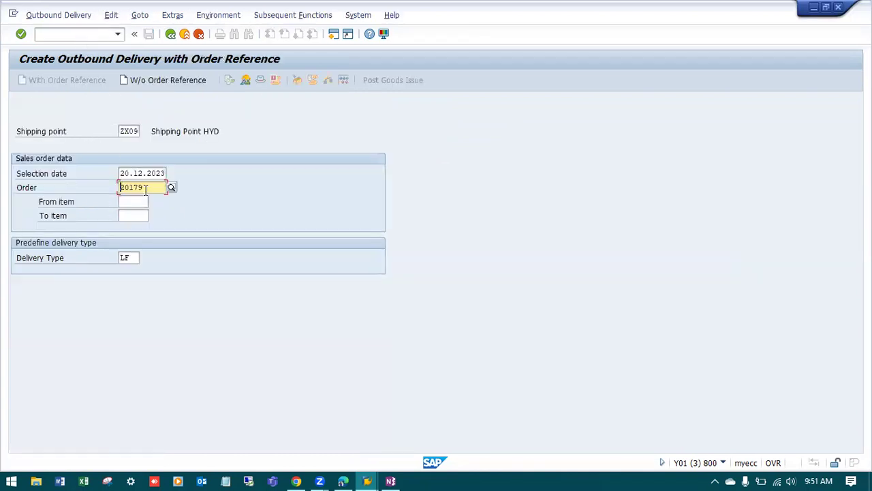
key("Return")
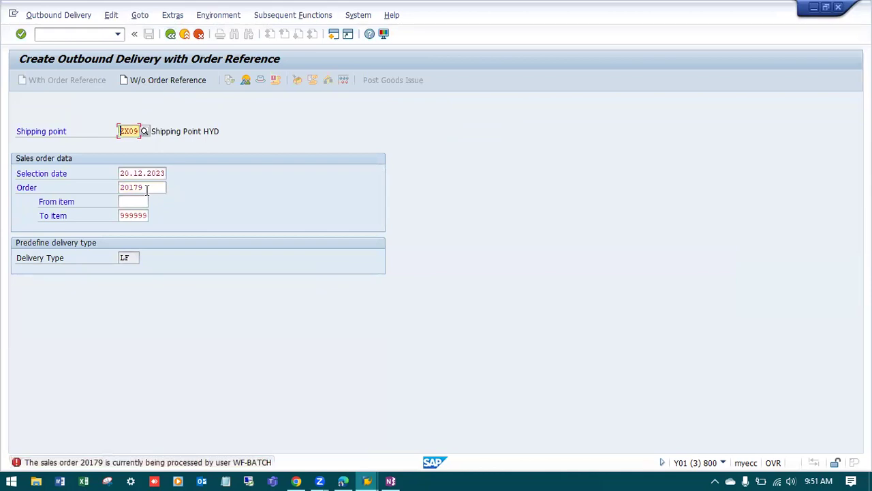
key("Return")
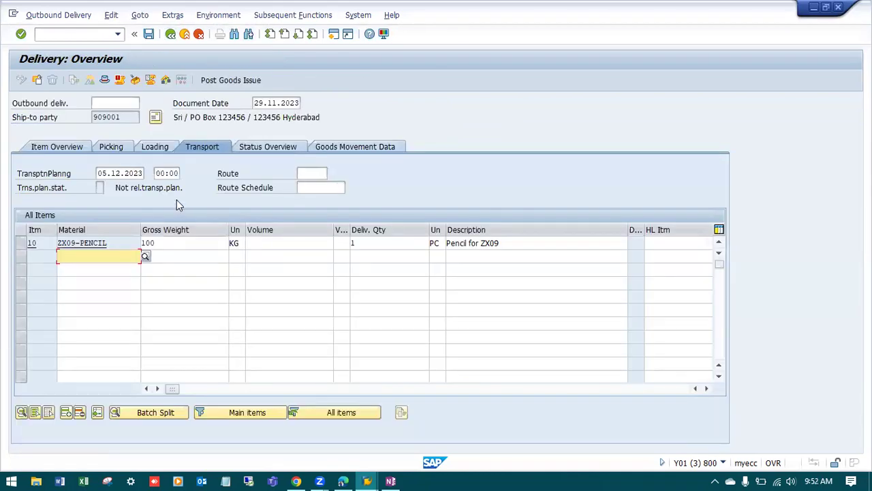
Set the picked quantity of delivery item 10, ZX09-PENCIL, to 1 PC.
left_click(124, 150)
left_click(292, 243)
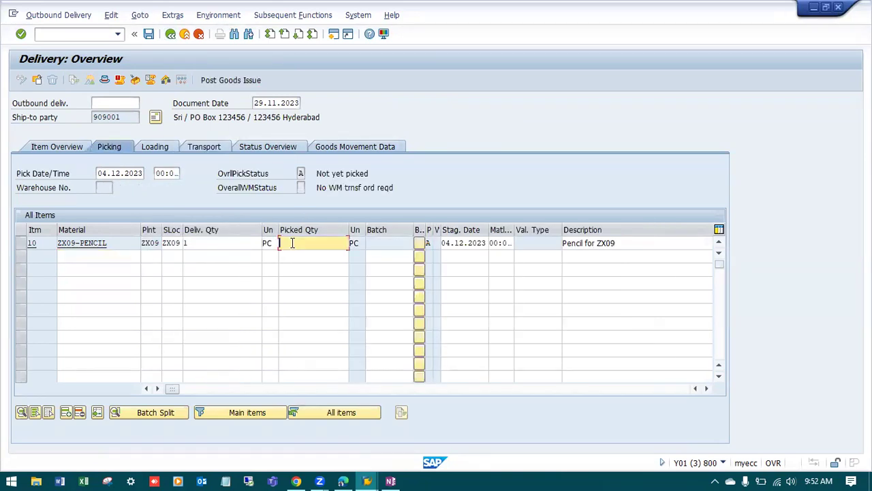
type("1")
key("Return")
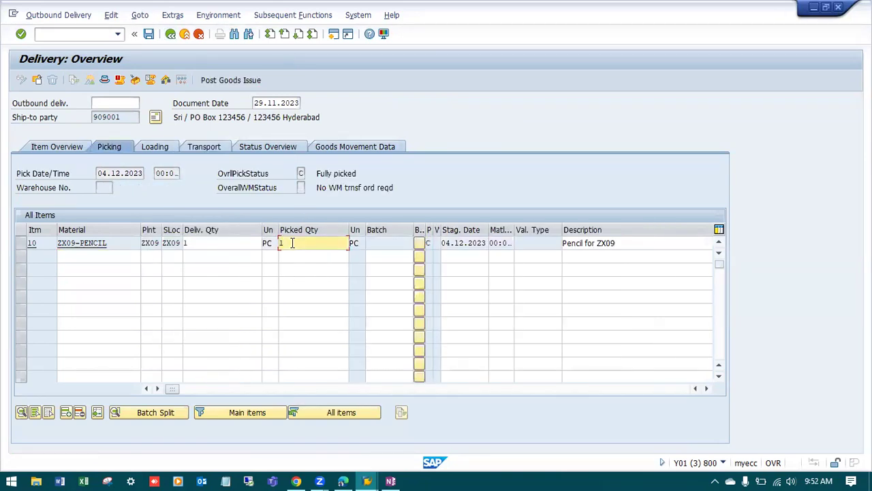
Check the description of movement type 601 in the delivery's goods movement data and post the goods issue.
left_click(358, 148)
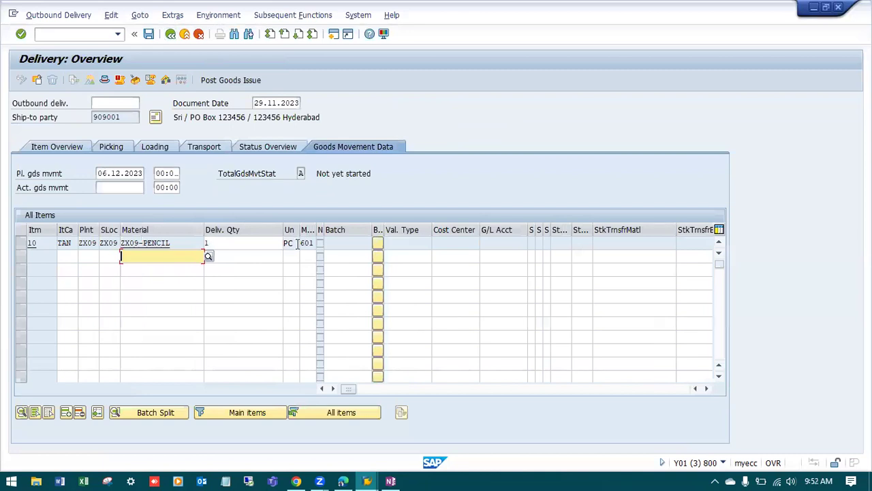
left_click_drag(316, 230, 333, 230)
left_click(327, 243)
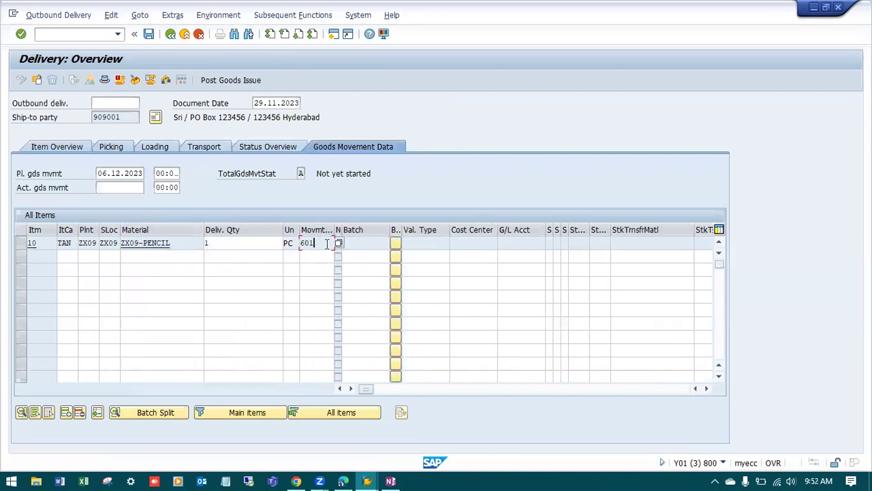
left_click(338, 243)
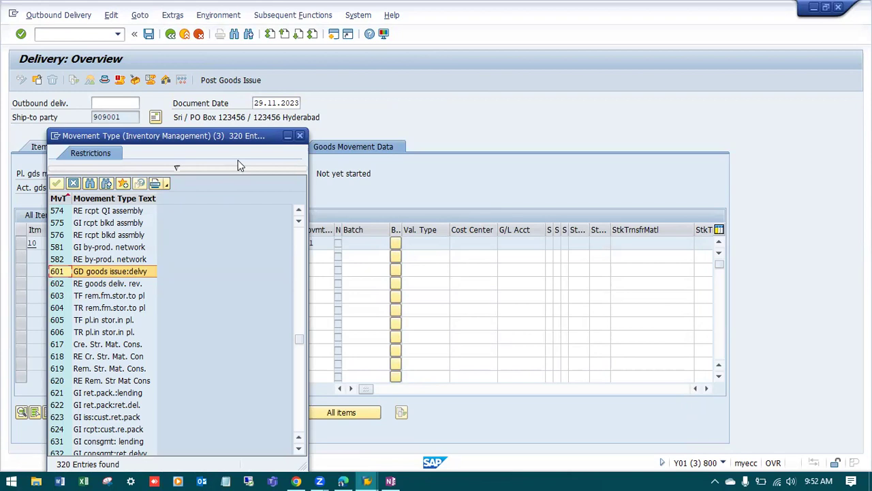
left_click(300, 135)
left_click(231, 81)
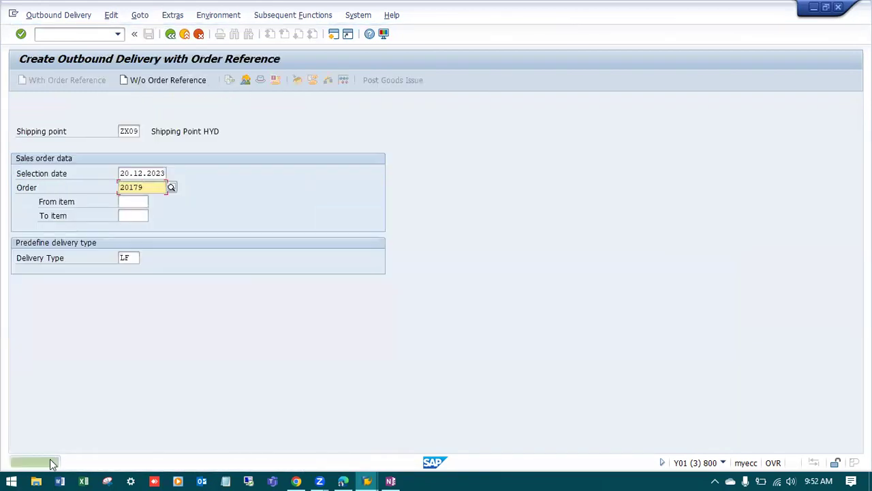
Create an F2 invoice for the new outbound delivery and save the billing document.
left_click(67, 35)
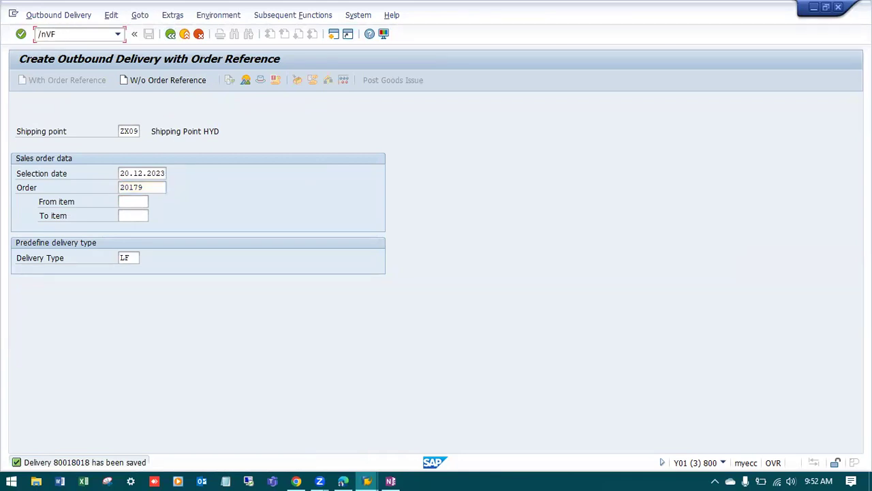
key("Return")
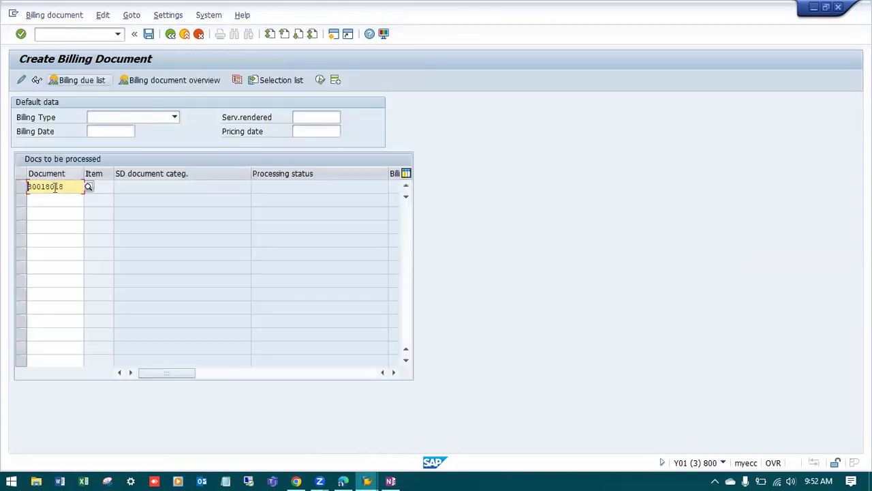
key("Return")
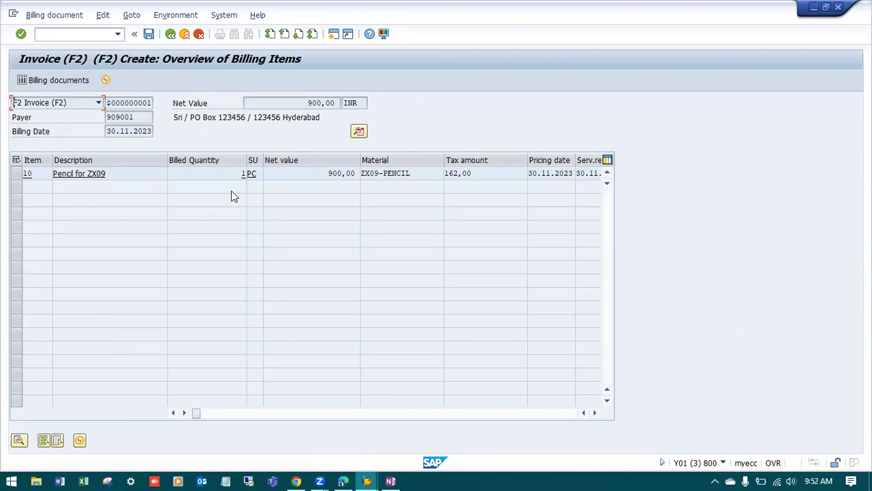
left_click(149, 34)
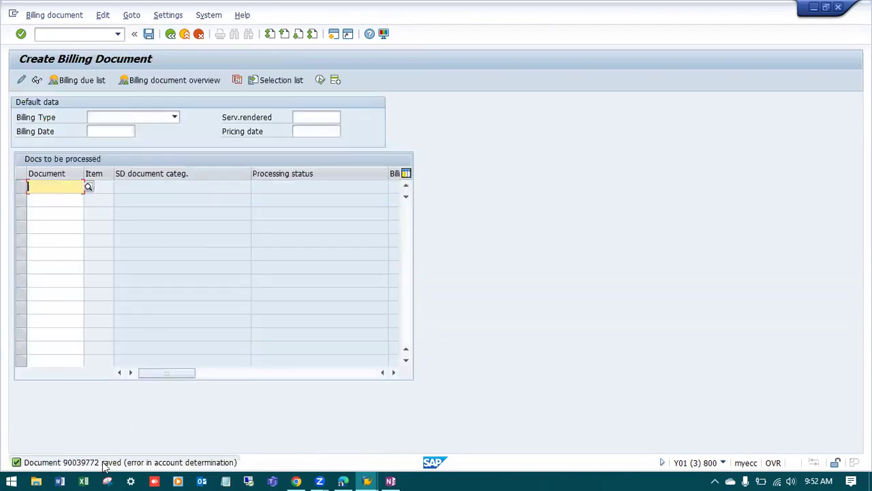
Open the material-related value contract for changing and examine the value released against item 10's target value.
left_click(53, 35)
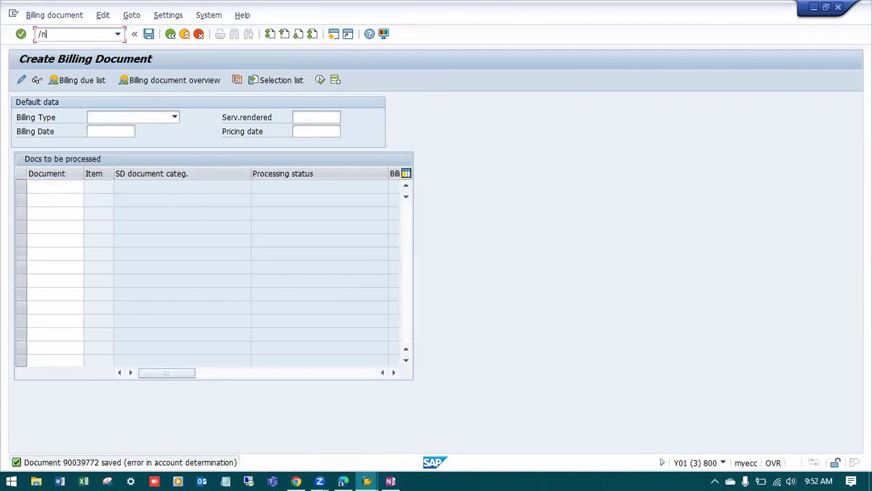
key("Return")
key("Return")
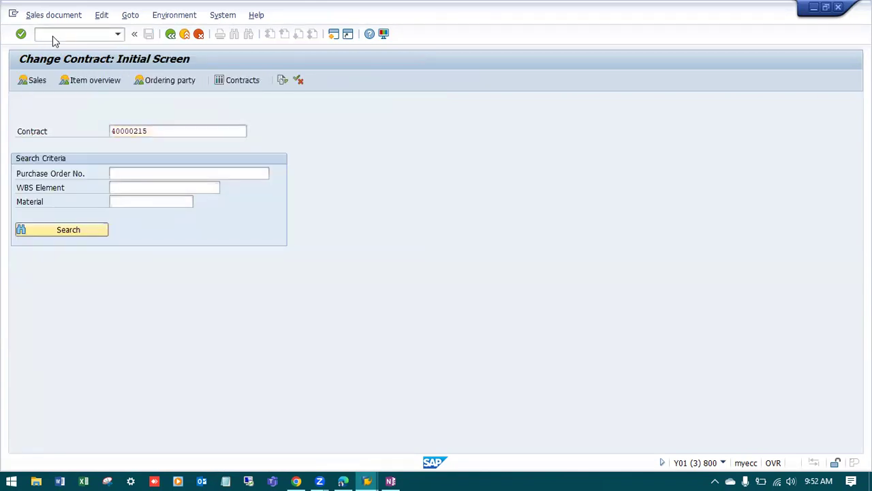
key("Return")
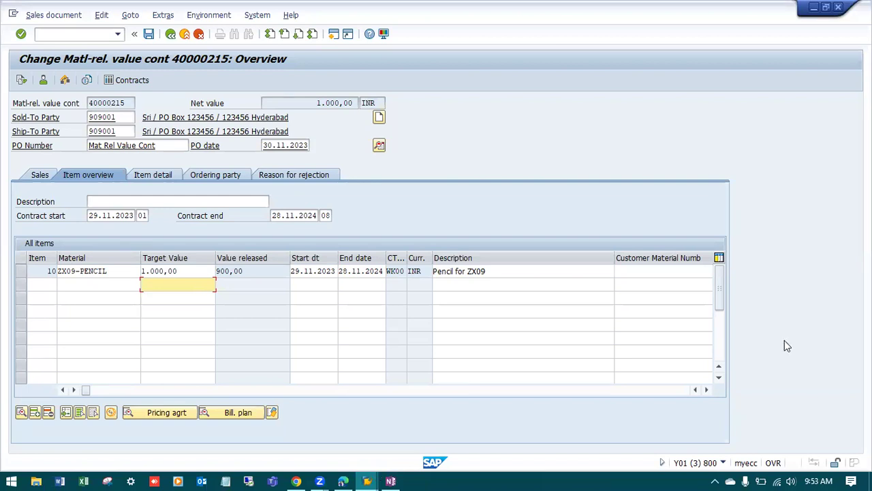
Switch to OneNote and add a page titled "Scheduling Agreement" to the ERP Structure section.
left_click(814, 8)
left_click(777, 76)
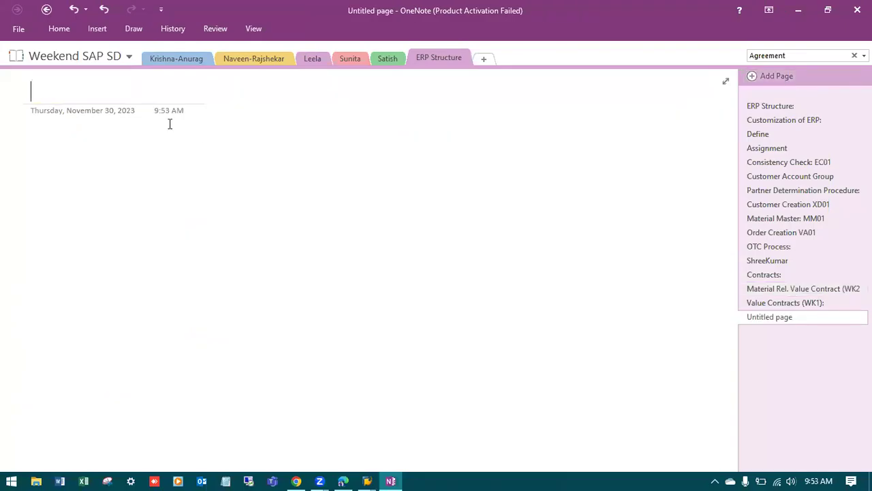
type("Schedu")
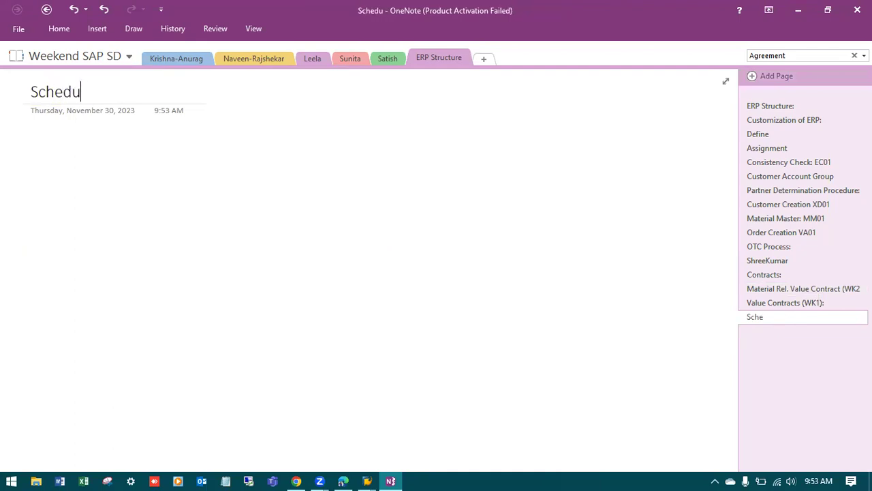
type("ling Agreement")
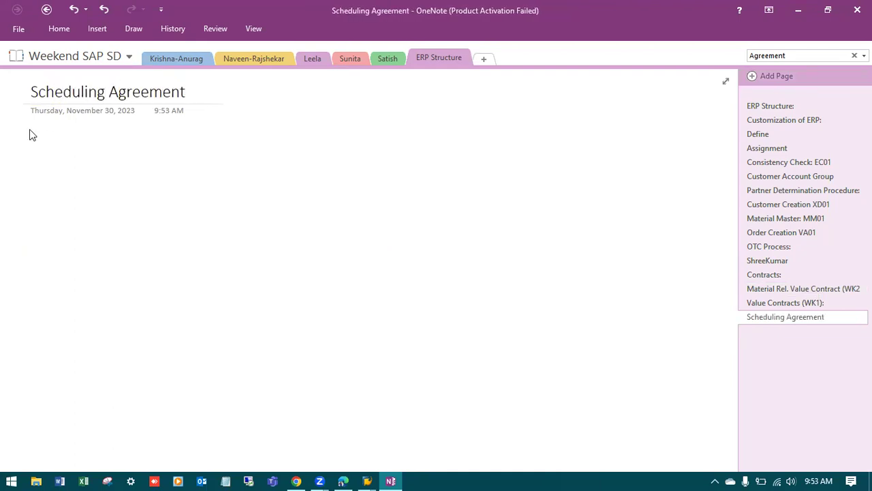
Note "T Code: VA31" and "Order Type: DS" on two lines of the Scheduling Agreement page.
key("Return")
type("T Code")
type(": VA31 ")
type("Order Type: DS")
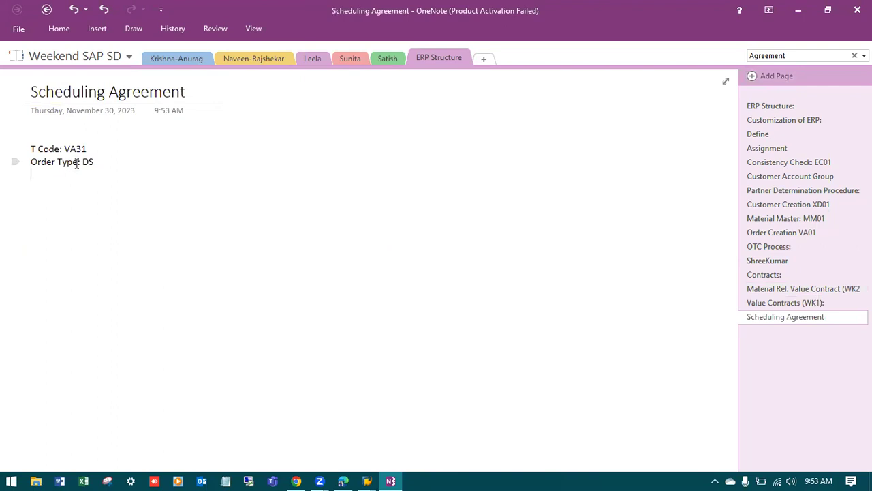
Switch back to the SAP contract session and leave the contract for the SAP Easy Access screen.
left_click(365, 480)
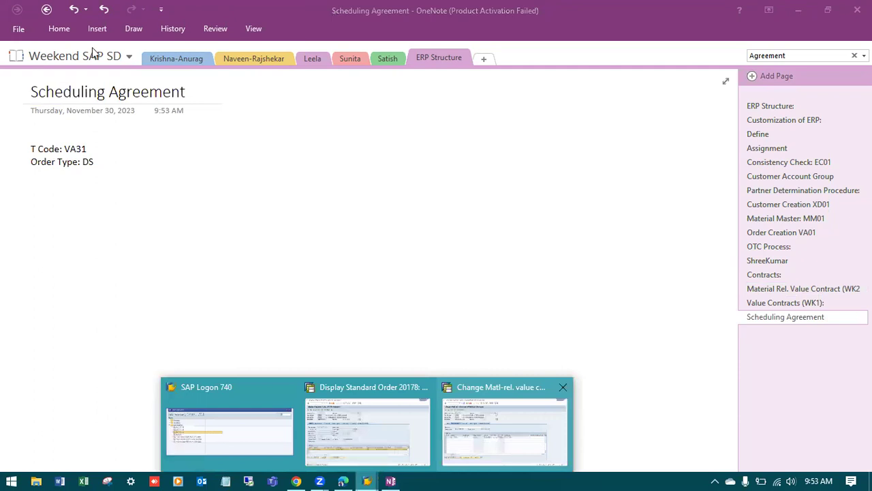
type("/n")
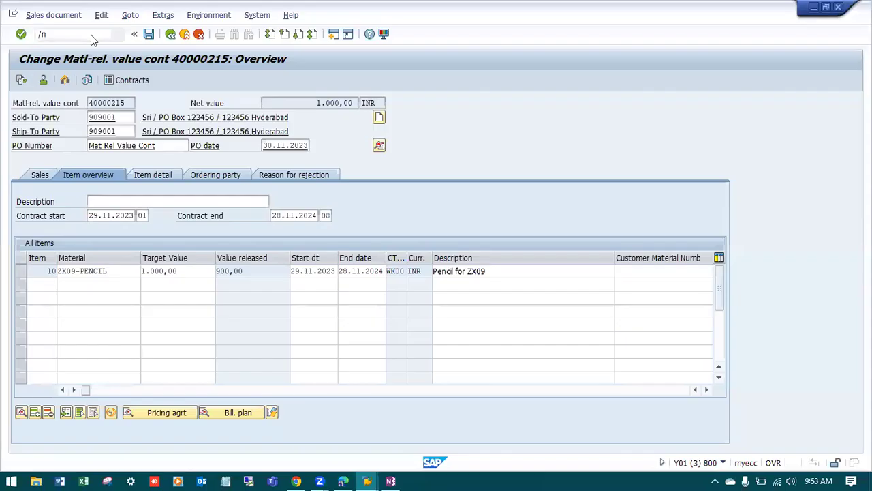
key("Return")
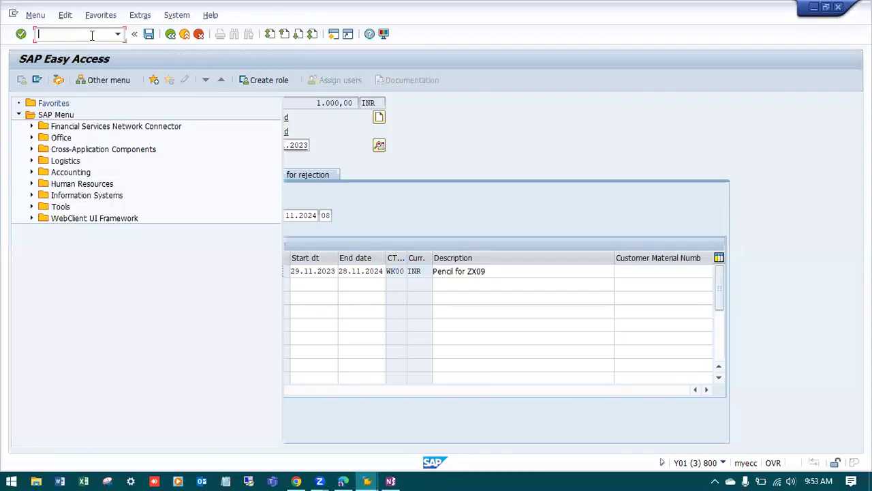
Start VA31 - Create from the Scheduling Agreement folder under Logistics, Sales and Distribution, Sales in the SAP menu.
left_click(31, 161)
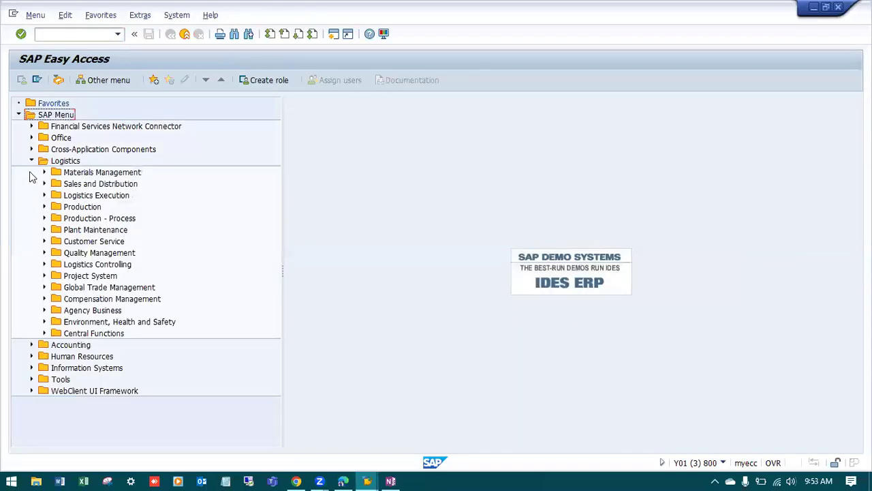
left_click(44, 184)
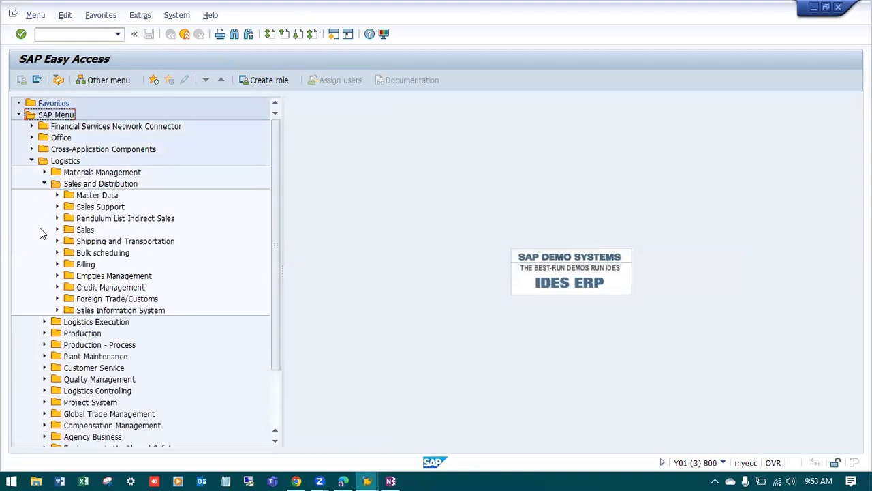
left_click(58, 230)
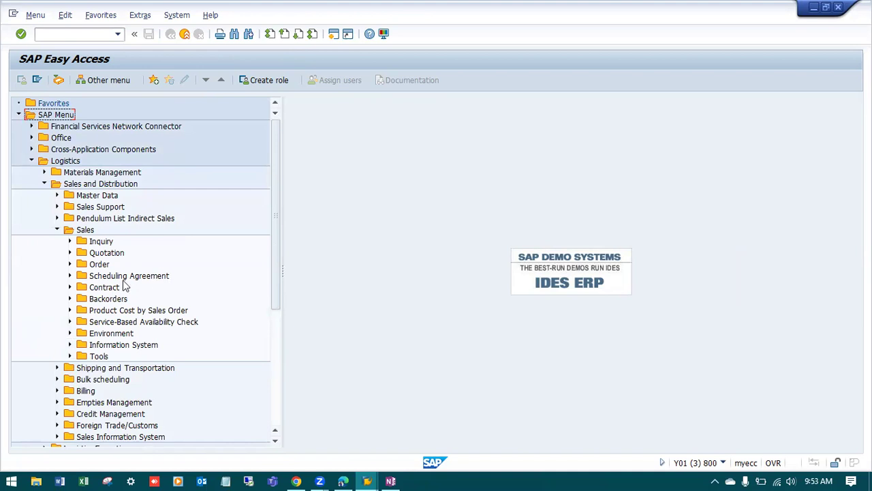
left_click(69, 287)
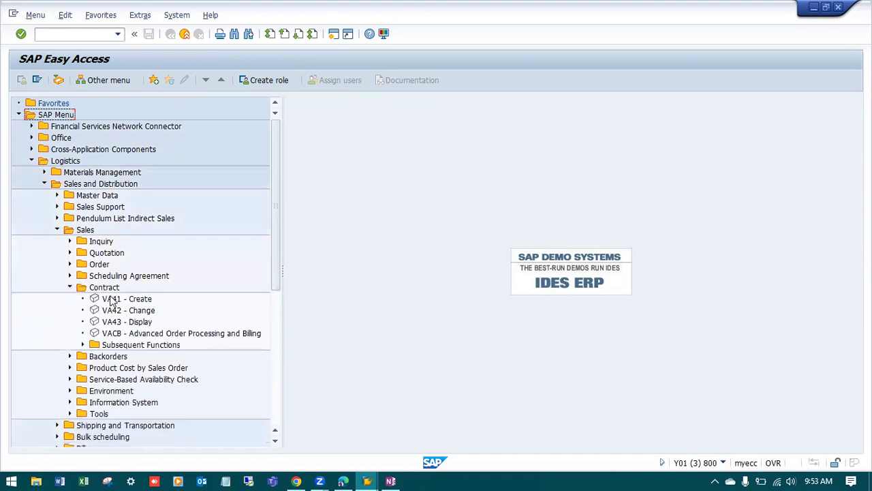
left_click(69, 287)
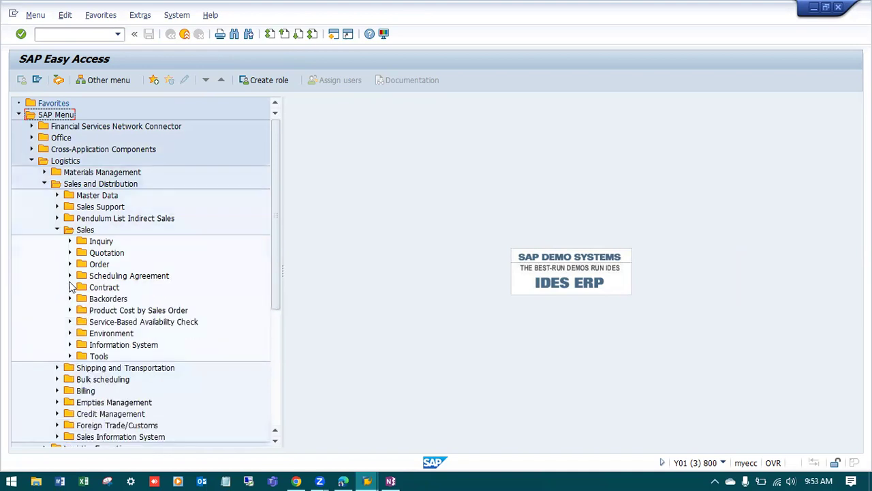
left_click(70, 276)
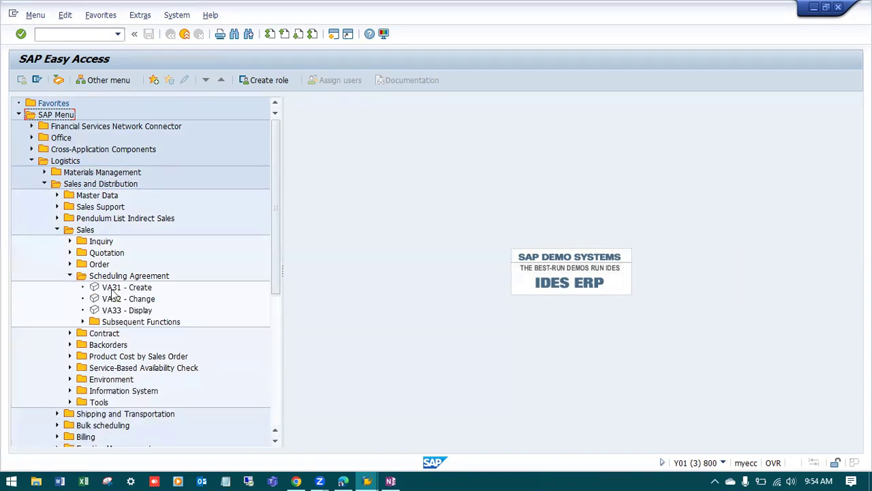
double_click(121, 291)
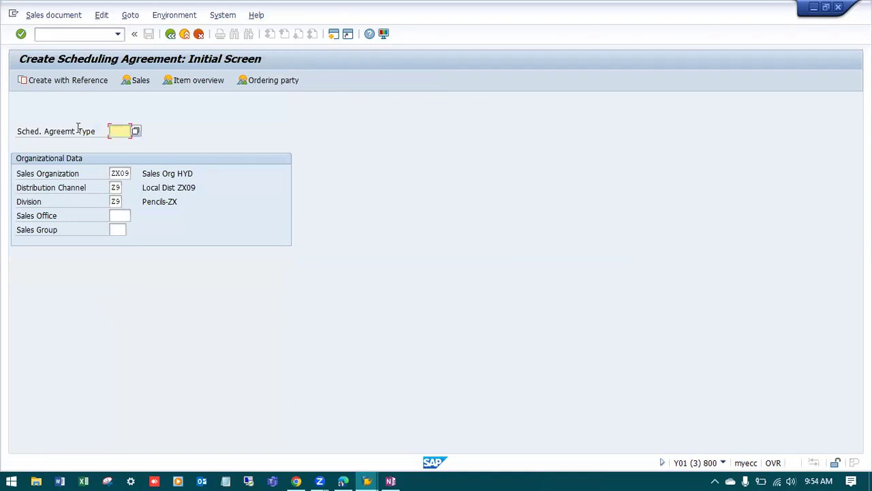
Try to start a scheduling agreement of type DS, and open the customizing for assigning permitted order types to sales areas from the message's help.
type("DS")
key("Return")
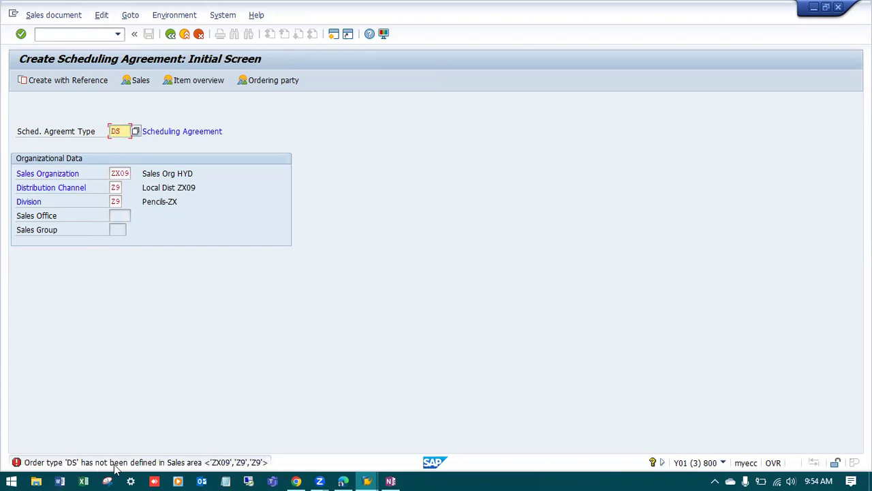
double_click(116, 468)
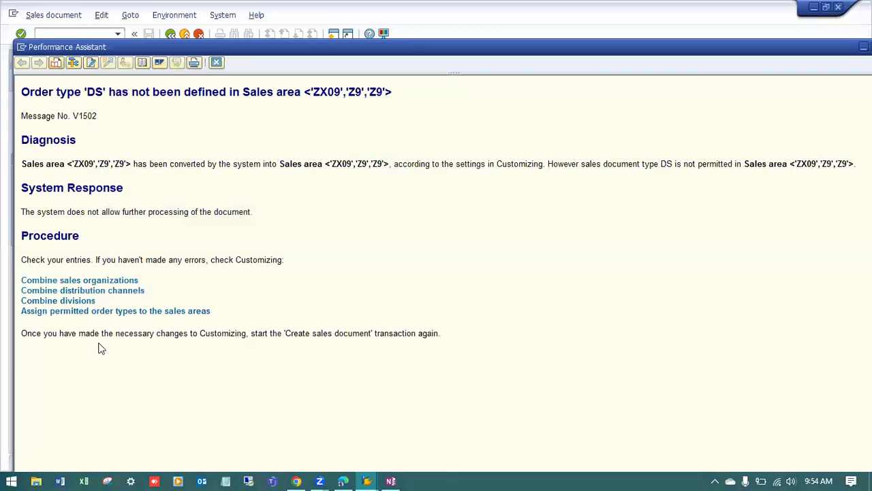
left_click(110, 314)
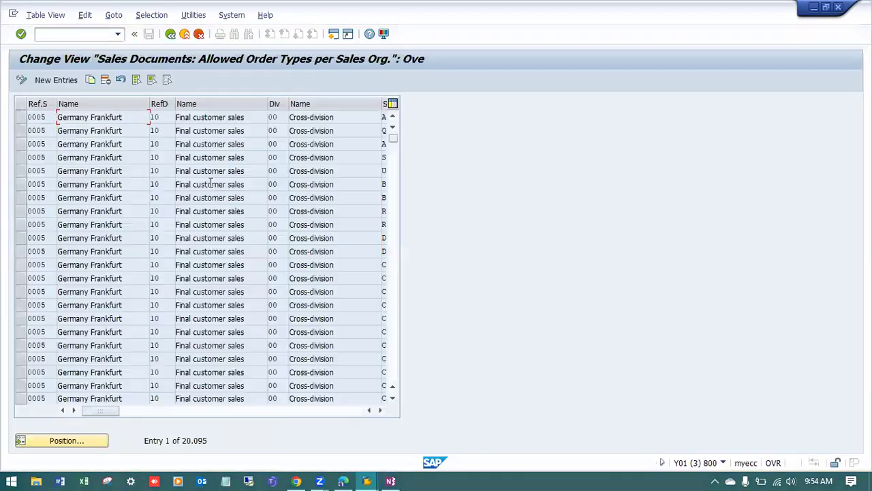
Add a new entry allowing order type DS for sales organization ZX09, distribution channel Z9 and division Z9.
left_click(72, 85)
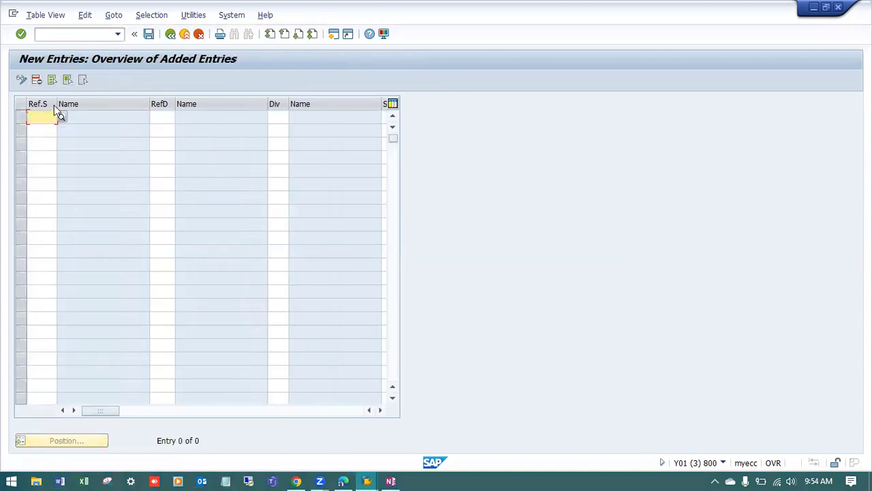
left_click(54, 113)
left_click(42, 127)
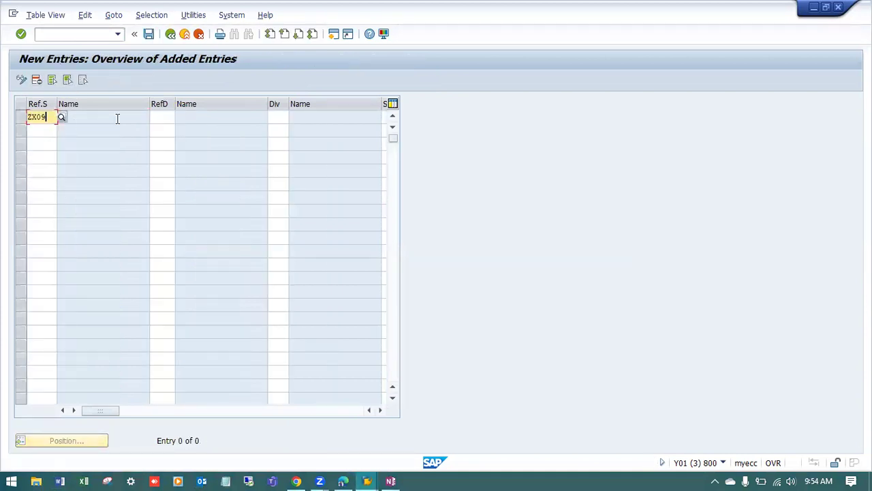
left_click(170, 118)
left_click(168, 130)
left_click(279, 116)
left_click(280, 129)
key("Tab")
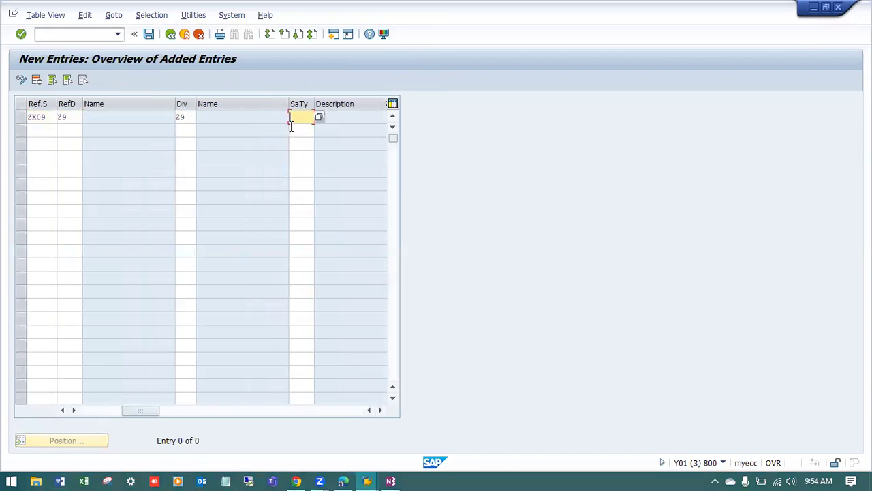
left_click(291, 124)
type("DS")
key("Return")
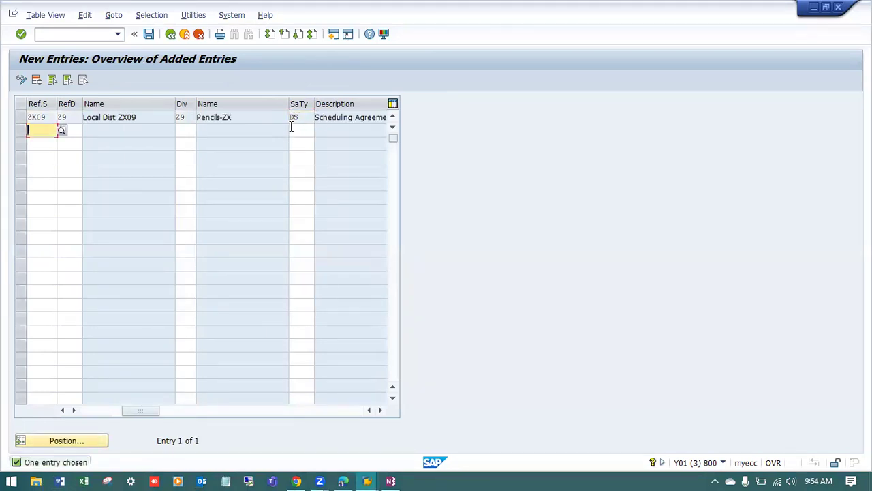
Narrow the division name column and save the new order type entry under customizing request Y01K900040.
left_click_drag(289, 106, 235, 105)
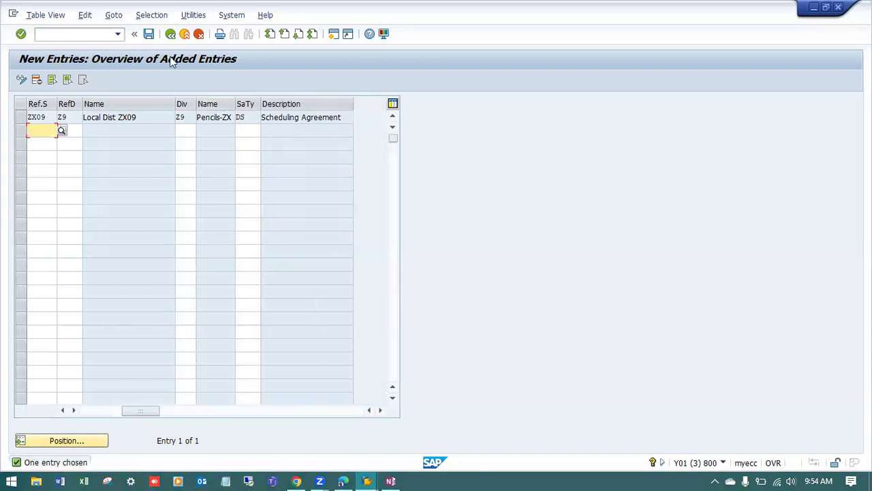
left_click(149, 34)
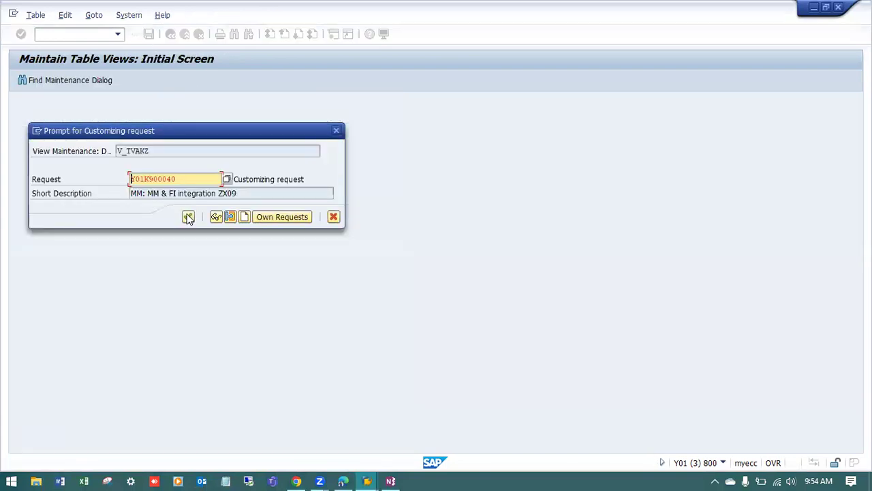
left_click(188, 217)
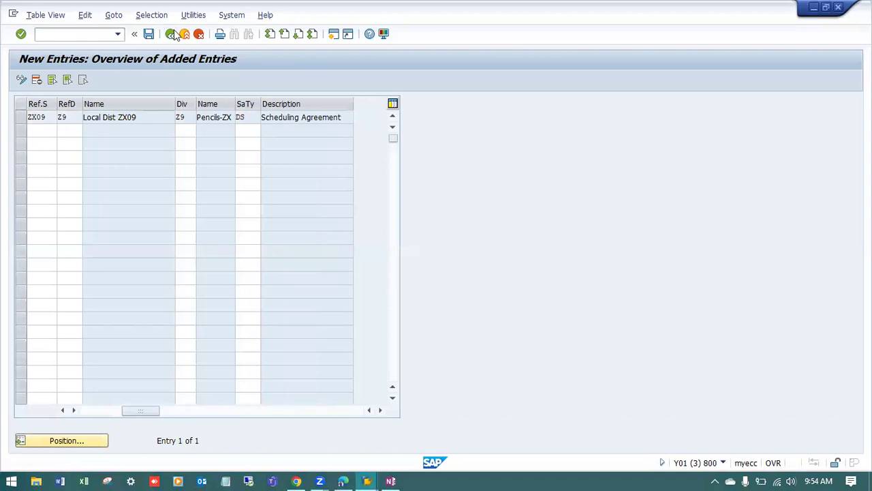
Leave the customizing and message help, and continue from the initial screen to the overview for scheduling agreement type DS.
left_click(172, 34)
left_click(171, 34)
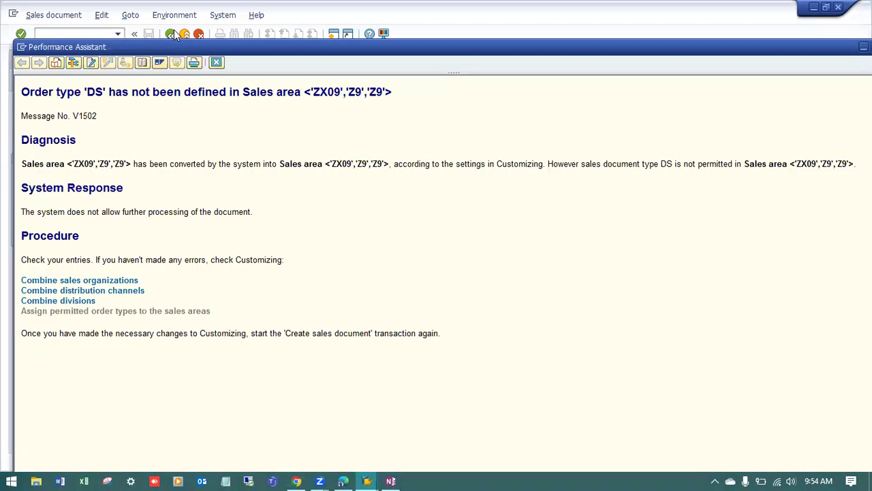
left_click(216, 62)
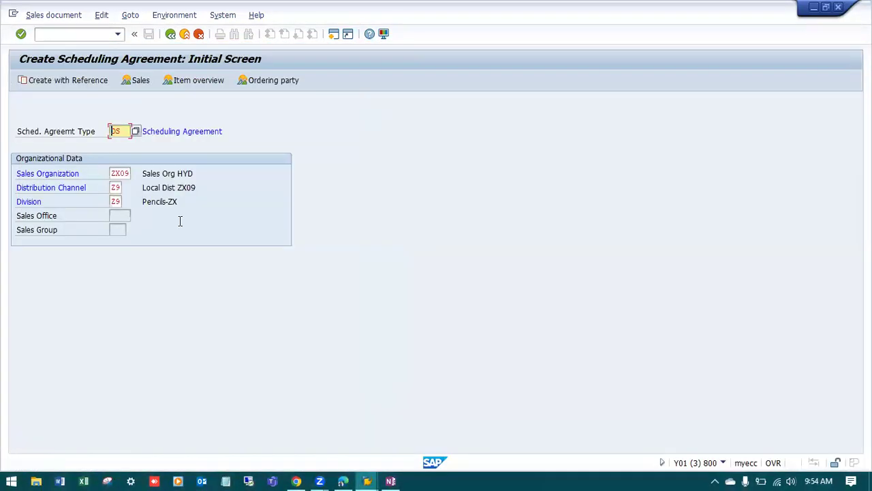
key("Return")
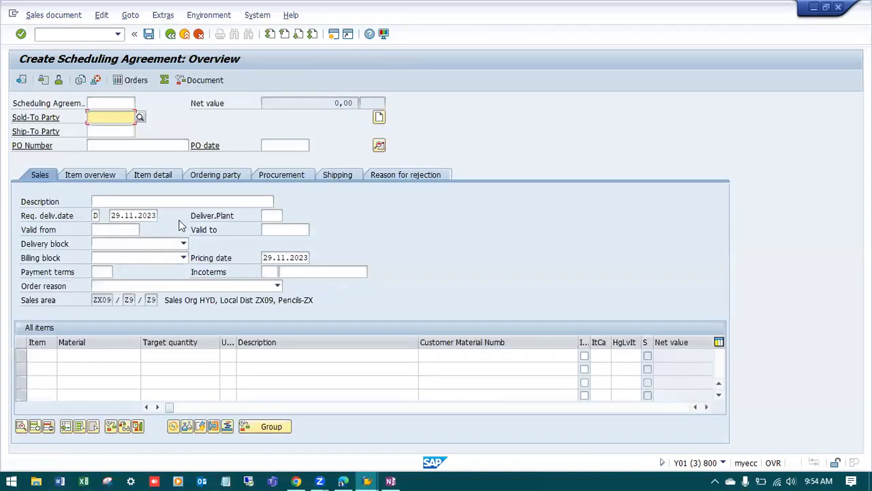
Enter the sold-to party's customer number and an item with material ZX09-PENCIL and target quantity 10.
left_click(119, 119)
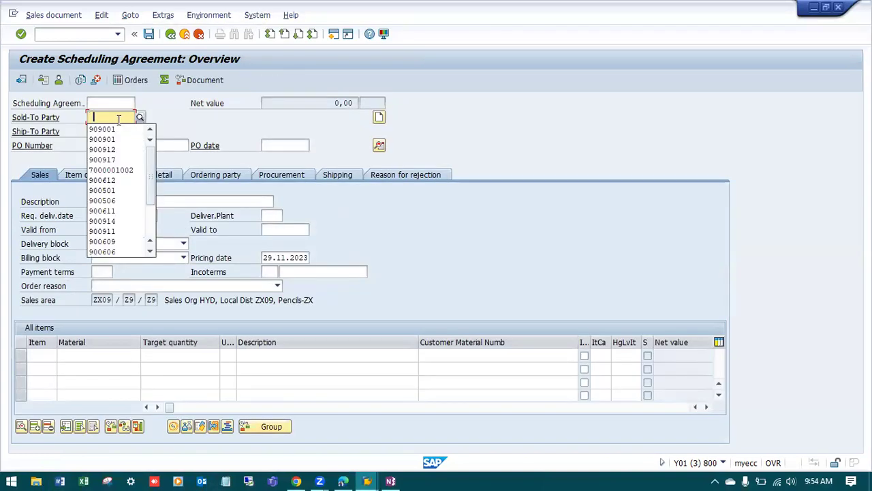
left_click(116, 127)
left_click(112, 356)
left_click(112, 356)
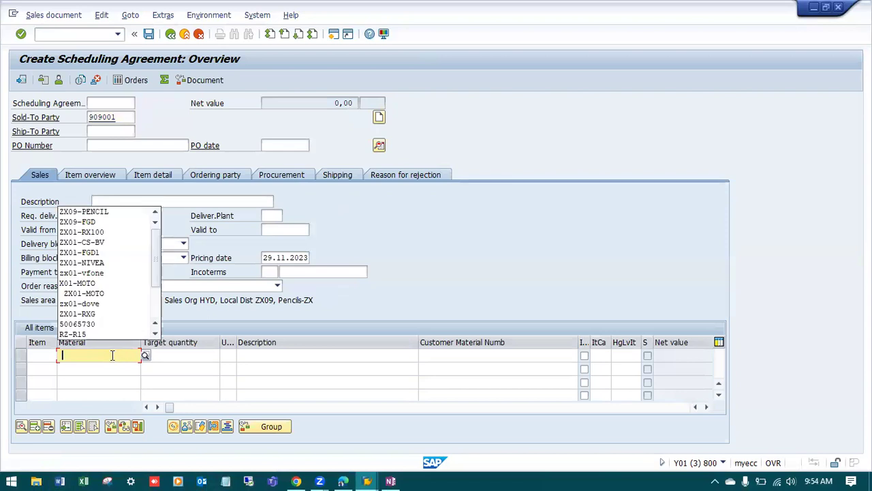
left_click(89, 210)
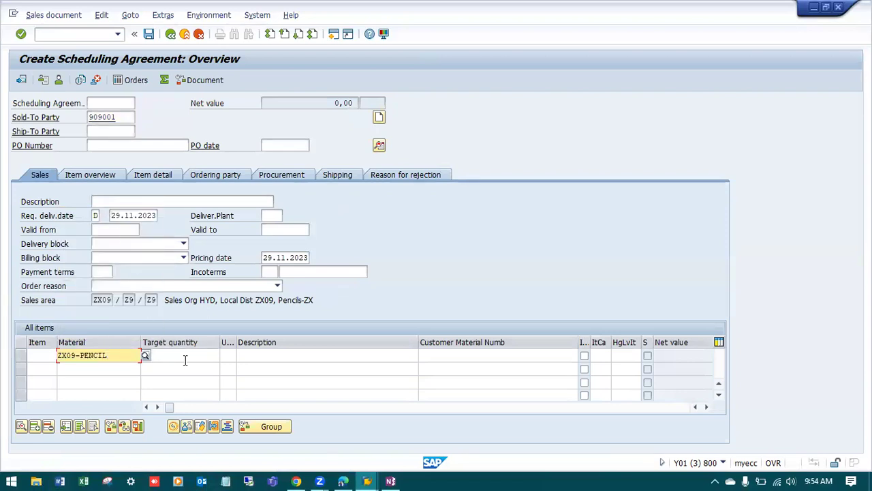
left_click(184, 360)
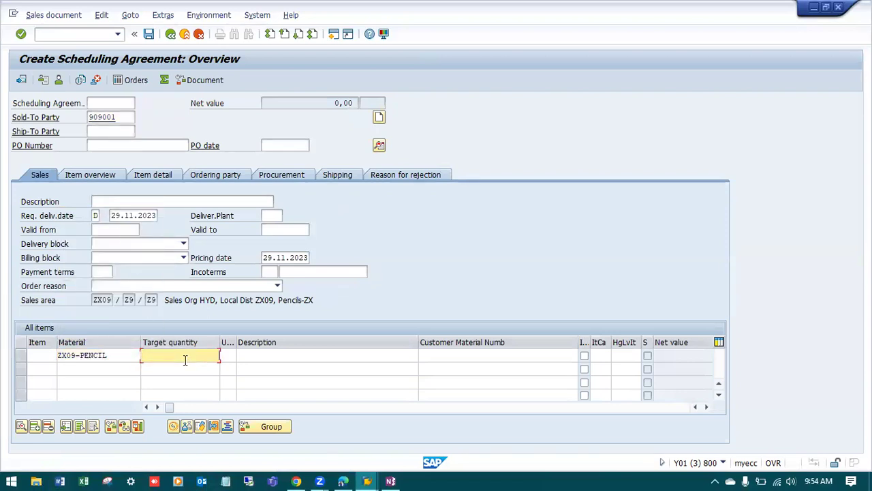
key("BackSpace")
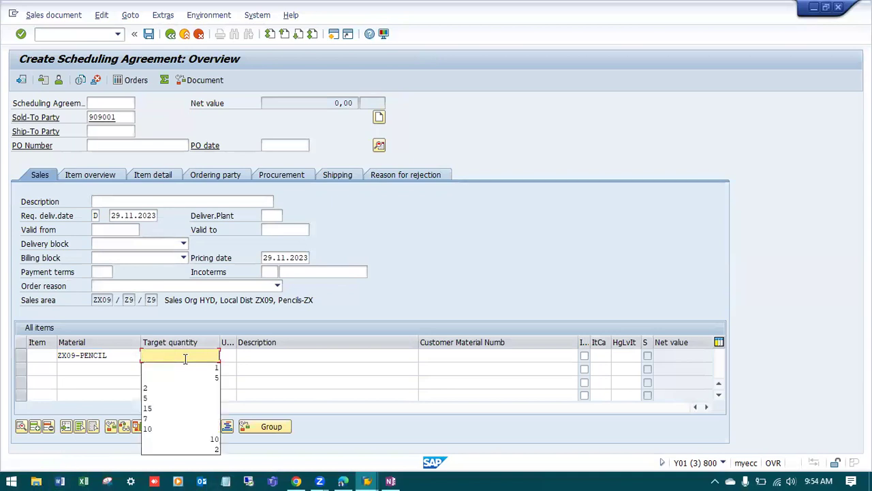
type("10")
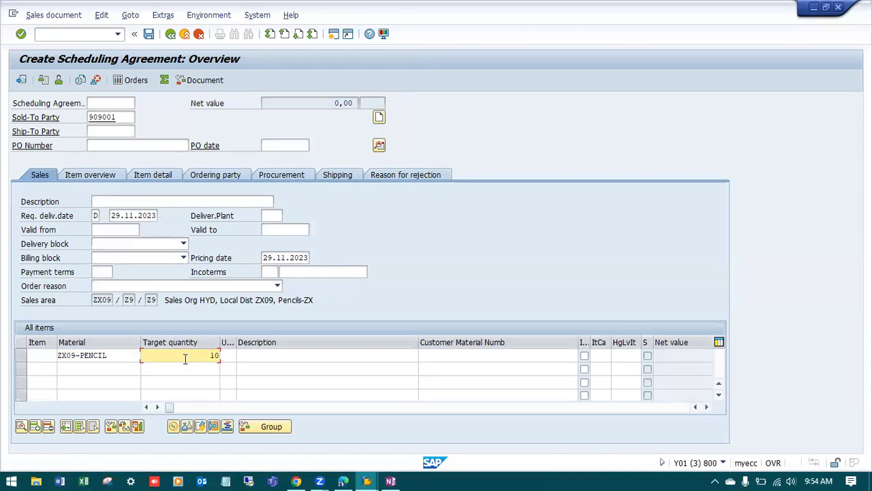
key("Return")
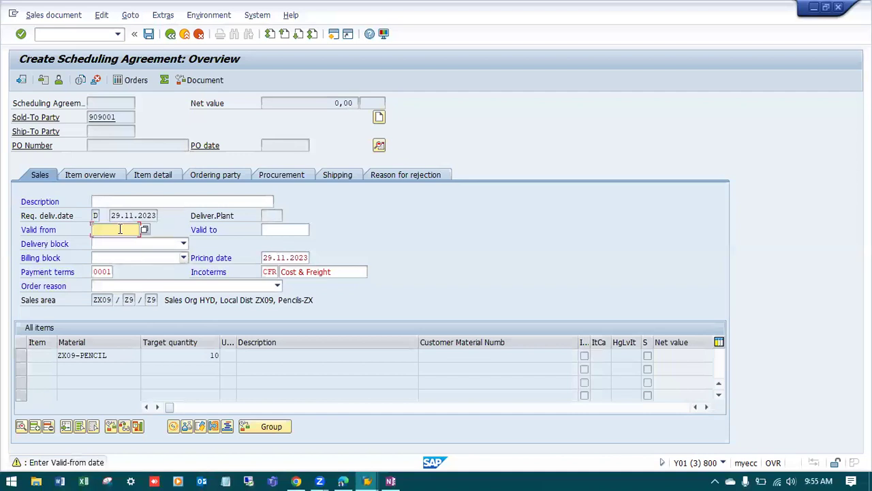
Set the scheduling agreement's validity from 30.11.2023 to 10.12.2023.
left_click(144, 229)
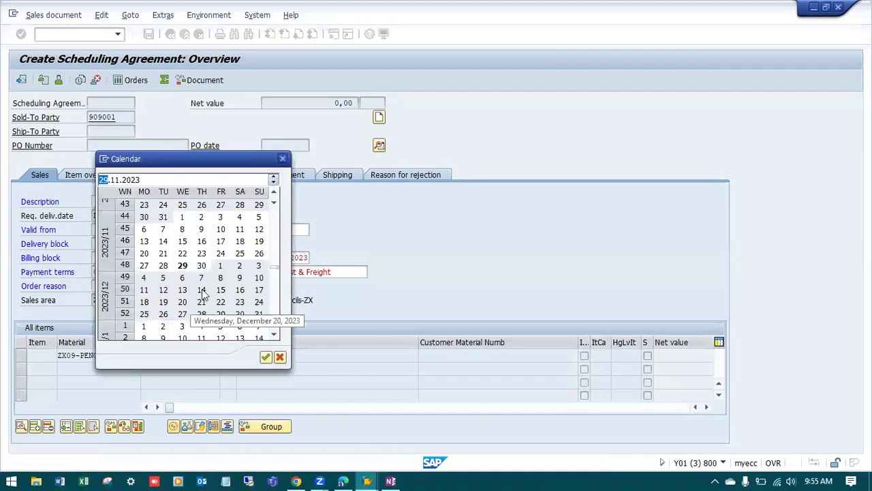
double_click(201, 265)
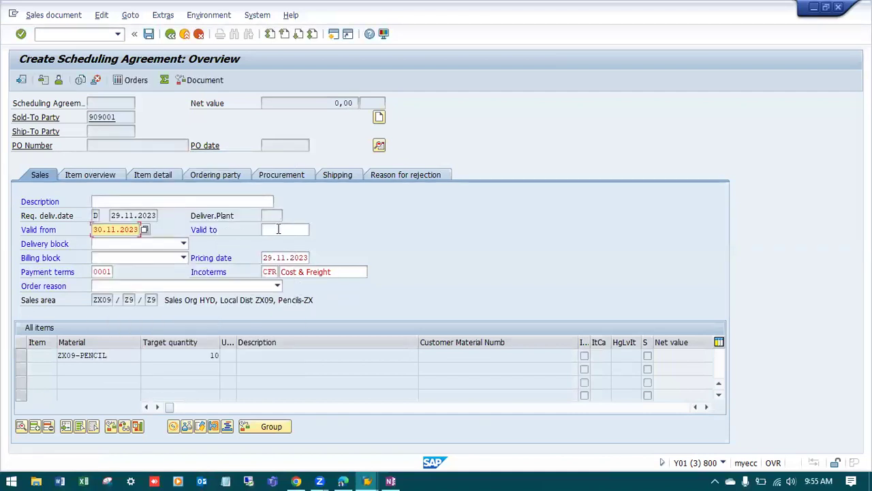
left_click(279, 229)
left_click(281, 244)
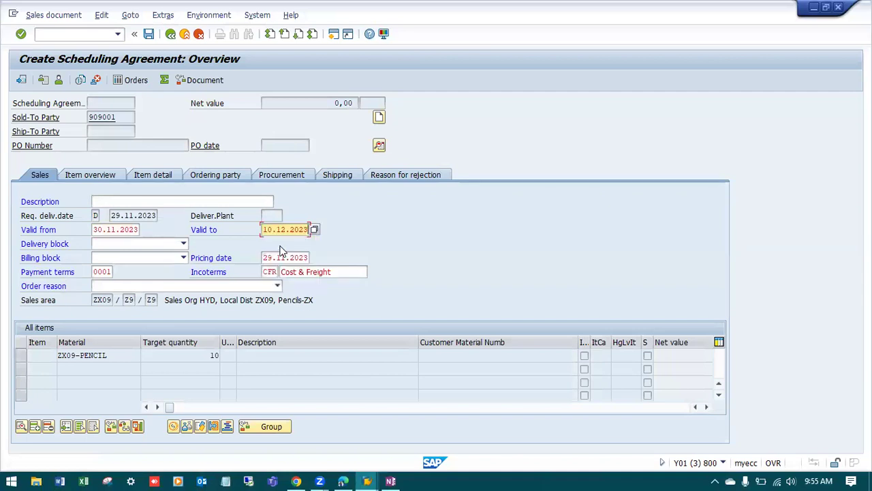
key("Return")
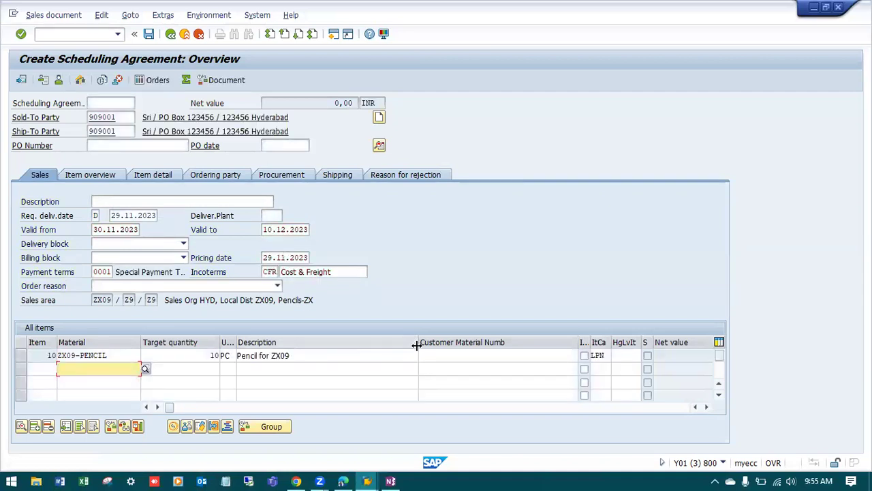
Adjust the item table's column widths to bring the order quantity into view, and open the item data of item 10.
left_click_drag(415, 344, 307, 345)
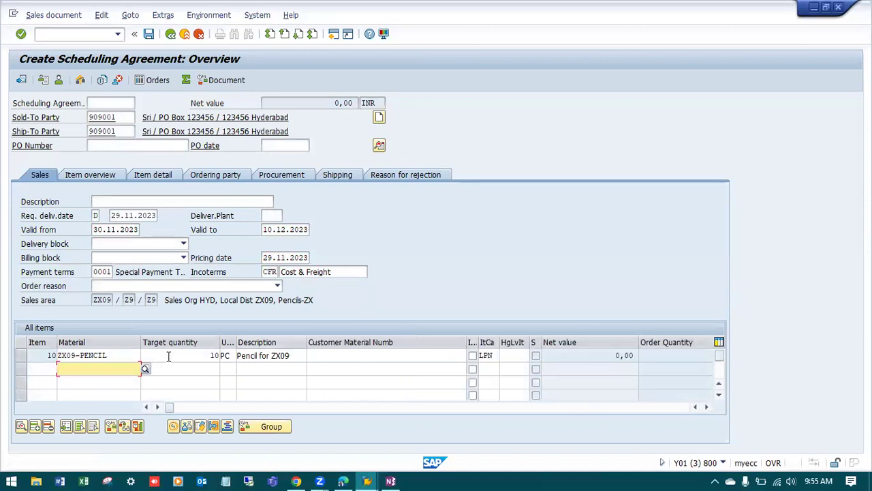
left_click_drag(140, 341, 119, 346)
left_click_drag(444, 344, 394, 345)
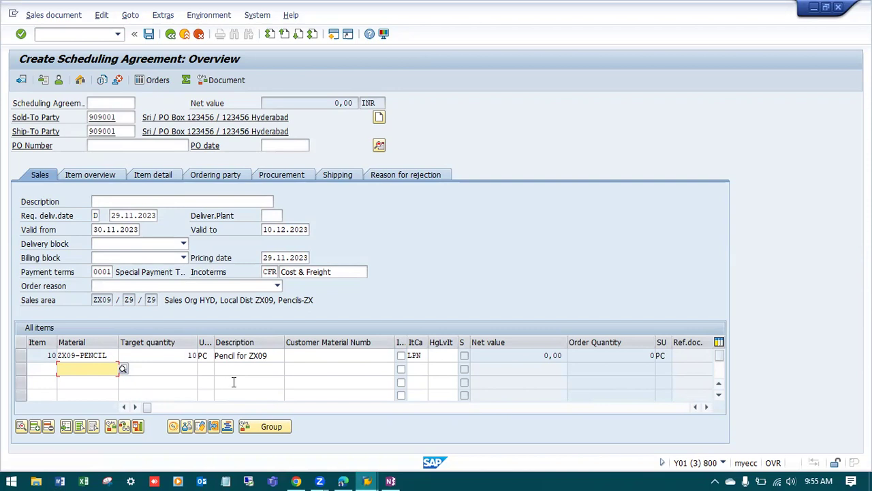
left_click_drag(427, 342, 436, 343)
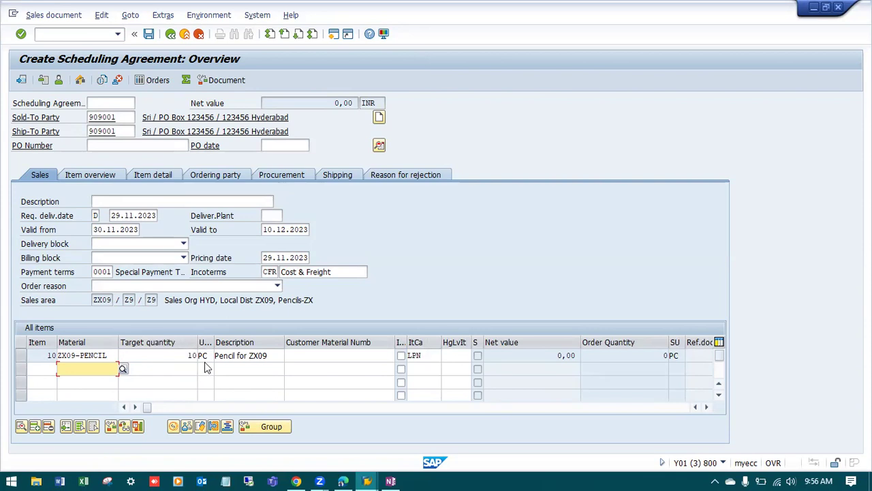
double_click(105, 356)
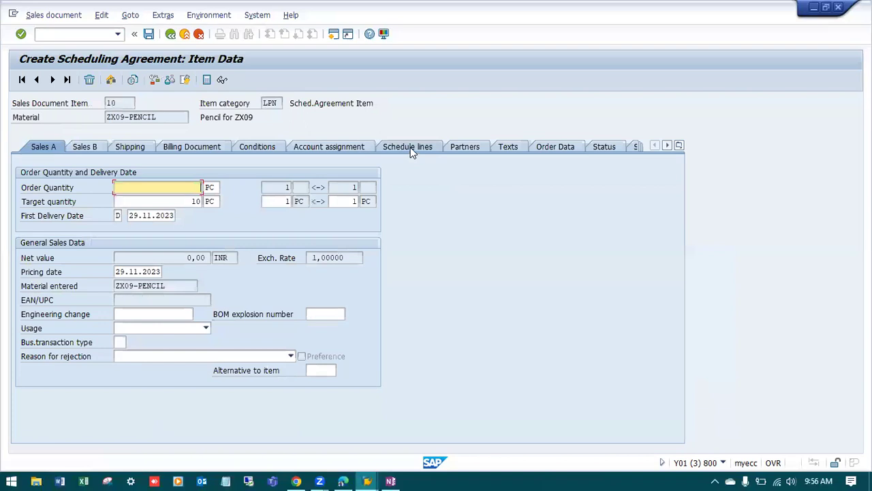
Enter two schedule lines for item 10: 5 PC for delivery on 02.12.2023 and 5 PC for 05.12.2023.
left_click(411, 148)
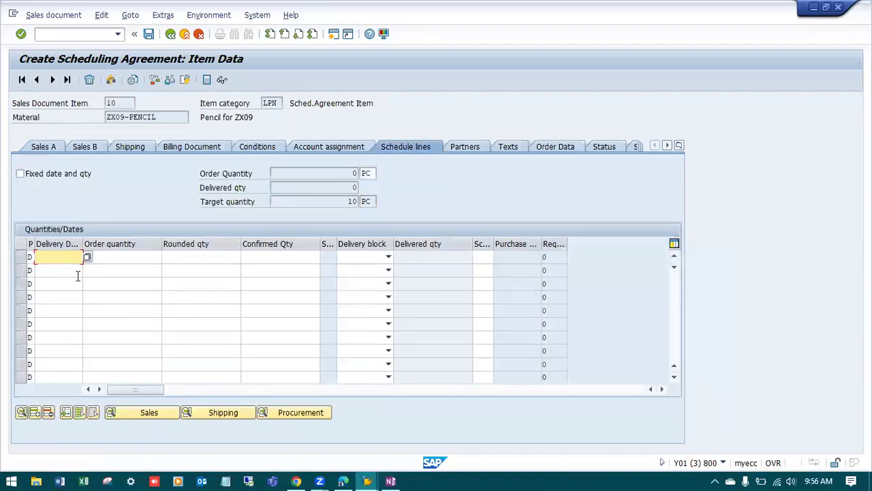
left_click(86, 257)
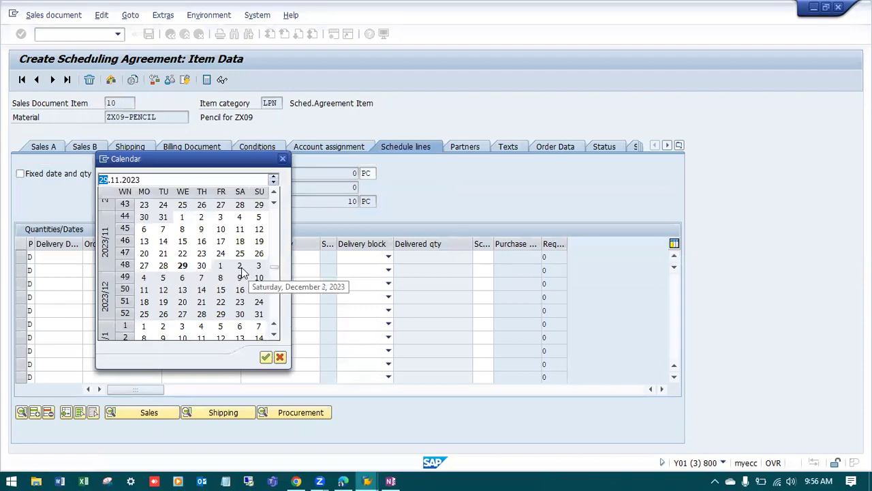
left_click(240, 268)
type("02.12.2023")
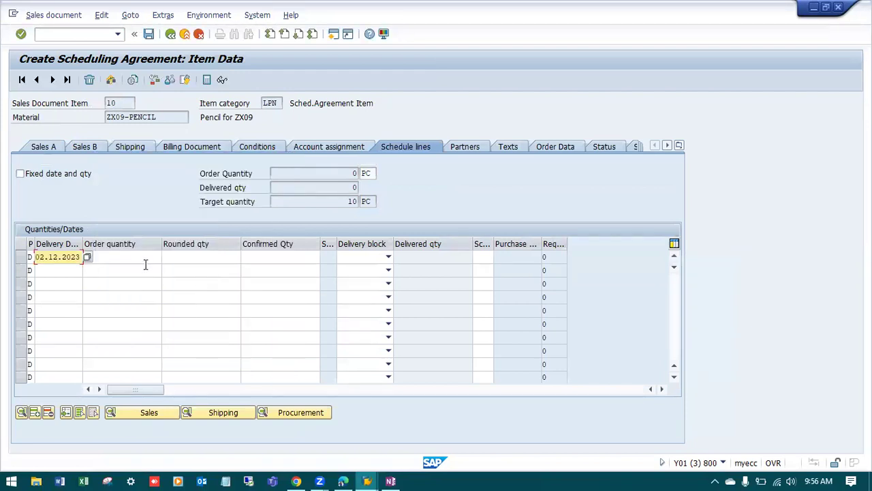
left_click(147, 257)
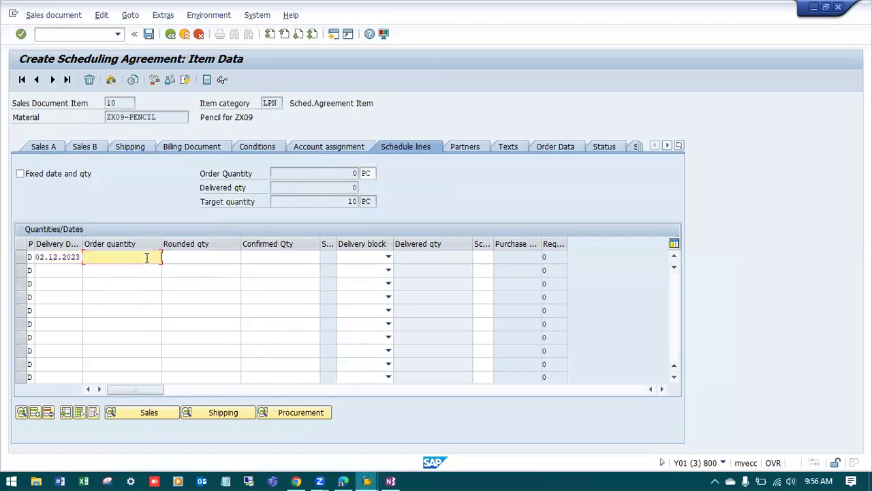
left_click(71, 271)
key("F4")
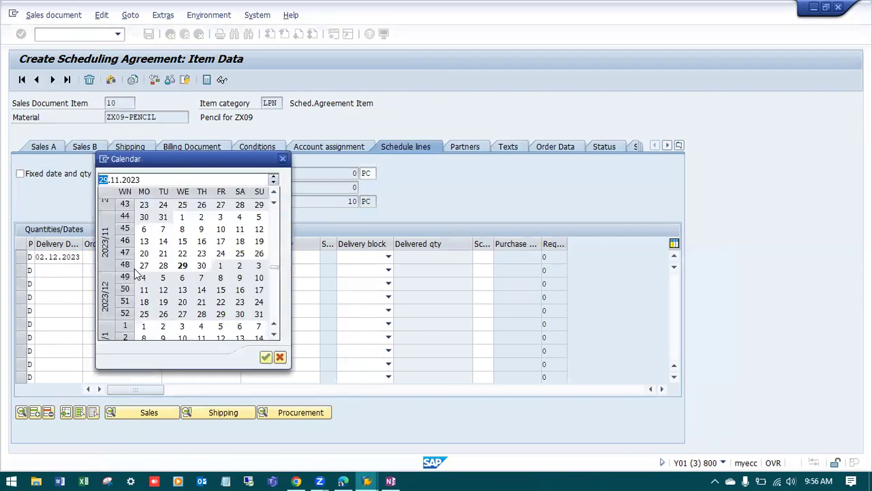
double_click(163, 277)
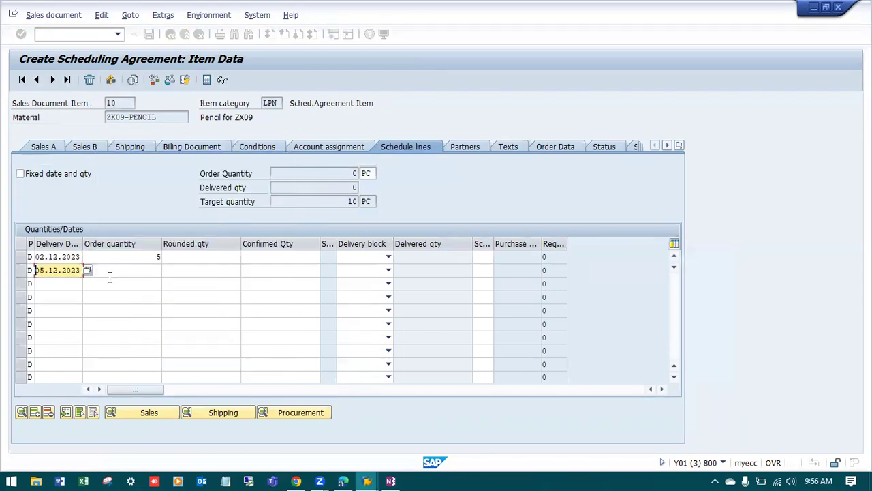
left_click(130, 271)
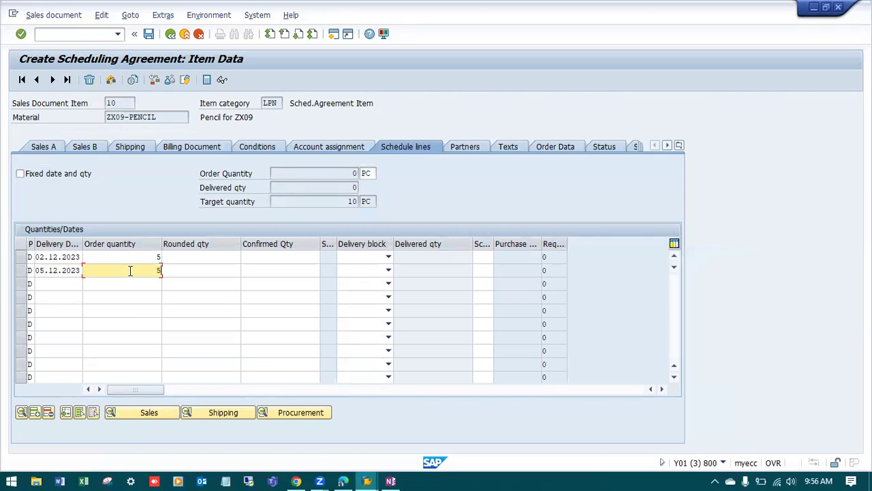
key("Return")
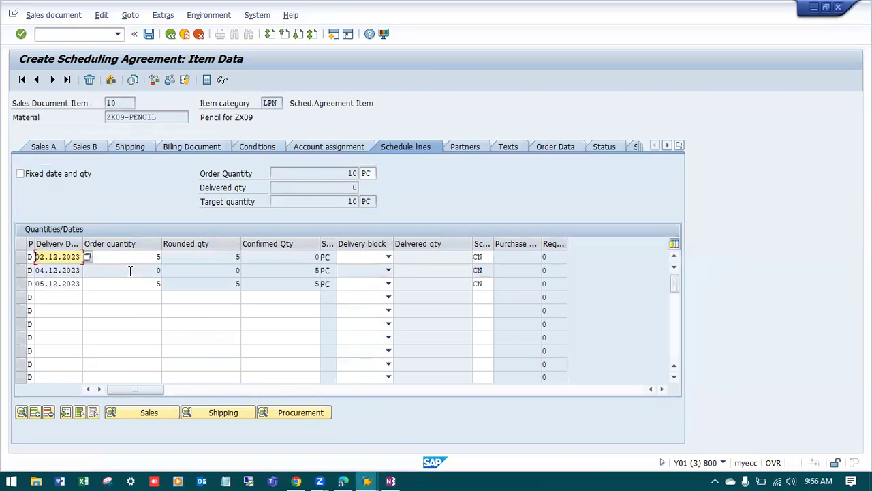
Abandon the unsaved scheduling agreement and start a new one of type DS, continuing to its overview.
left_click(173, 34)
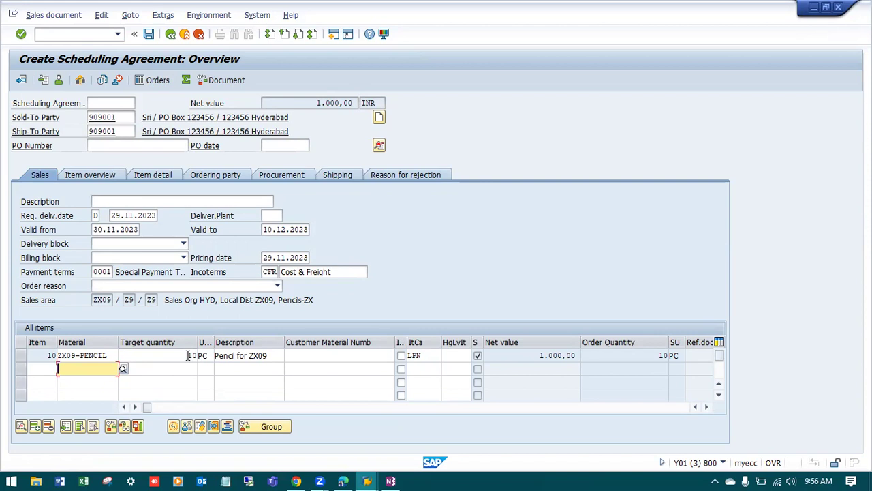
left_click(81, 35)
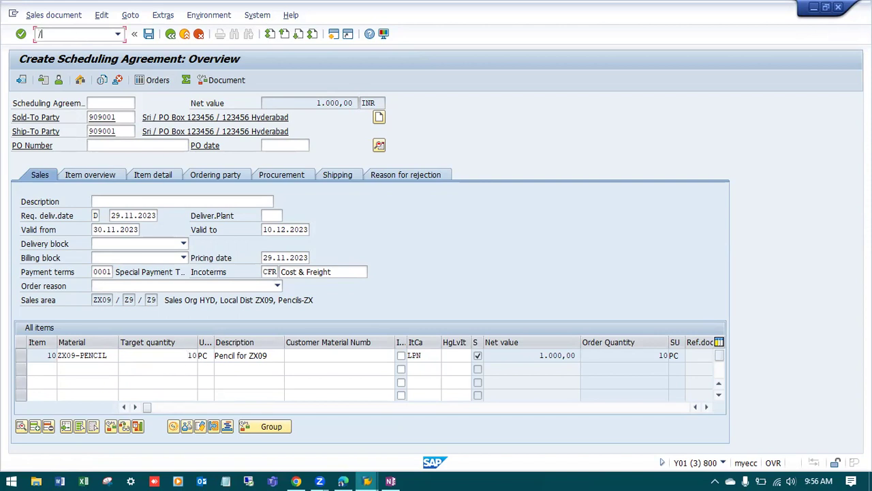
key("Return")
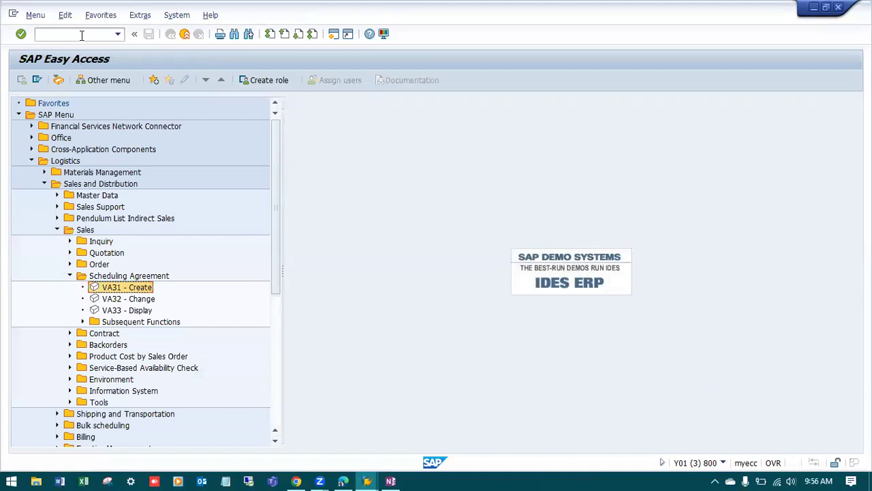
double_click(124, 287)
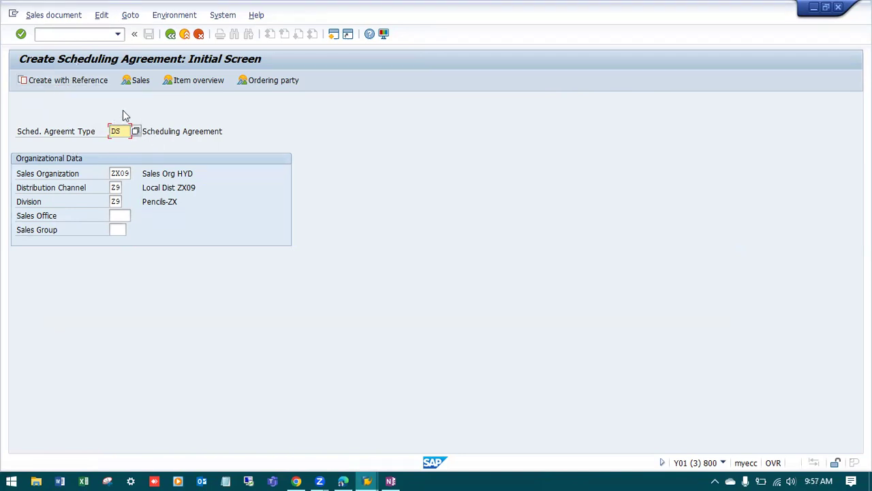
key("Return")
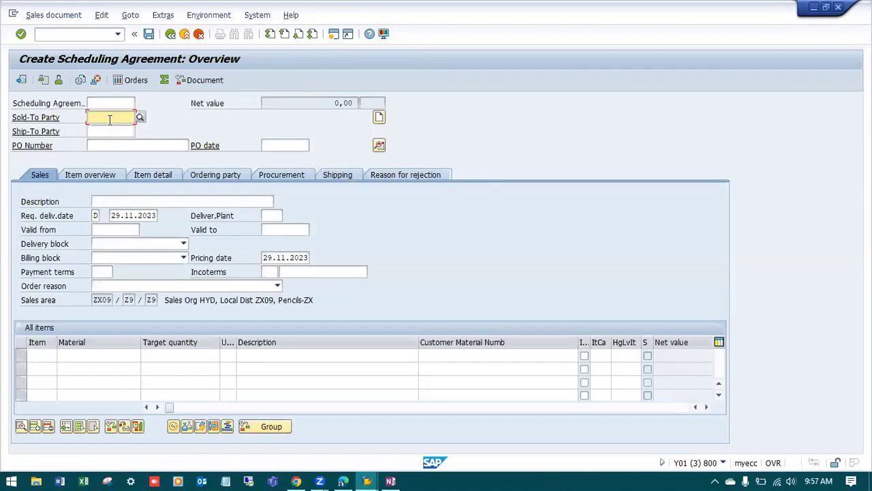
Enter the sold-to party's customer number and an item for material ZX09-PENCIL with target quantity 10.
type("9")
left_click(119, 128)
left_click(107, 355)
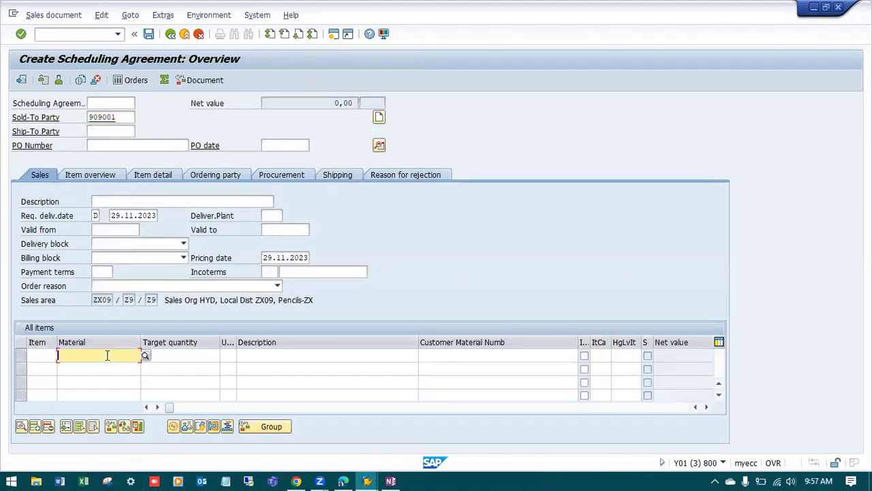
type("Z")
left_click(102, 209)
left_click(189, 356)
type("10")
key("Return")
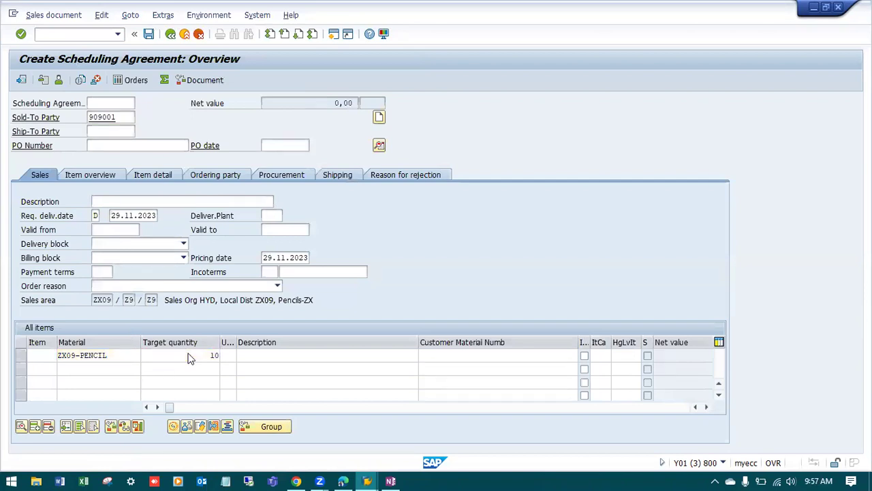
key("space")
Set the new agreement's validity period from 30.11.2023 to 10.12.2023.
left_click(129, 244)
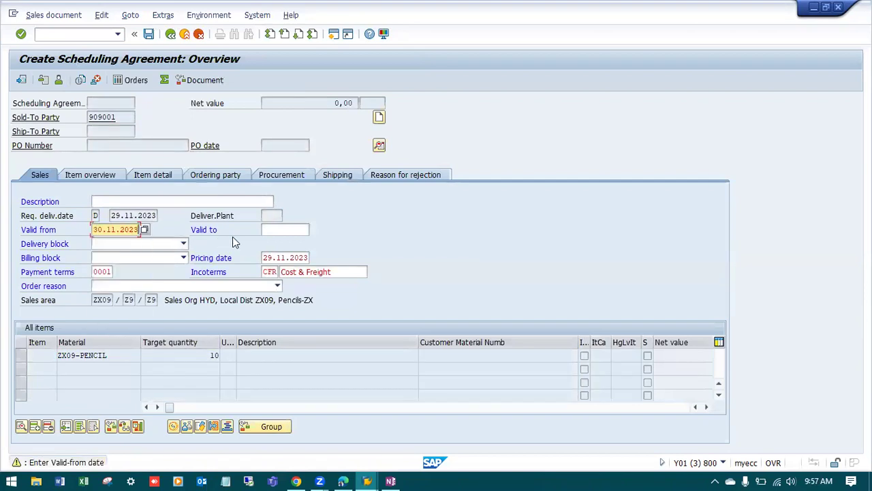
left_click(283, 230)
left_click(286, 244)
key("Return")
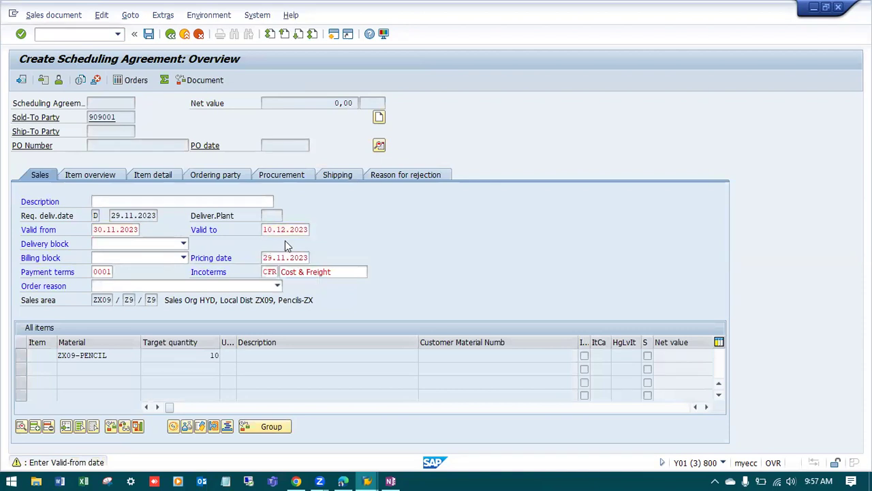
Narrow the item table's material, description and customer material columns, and open the item data of ZX09-PENCIL.
left_click_drag(415, 346, 293, 345)
left_click_drag(138, 350, 127, 346)
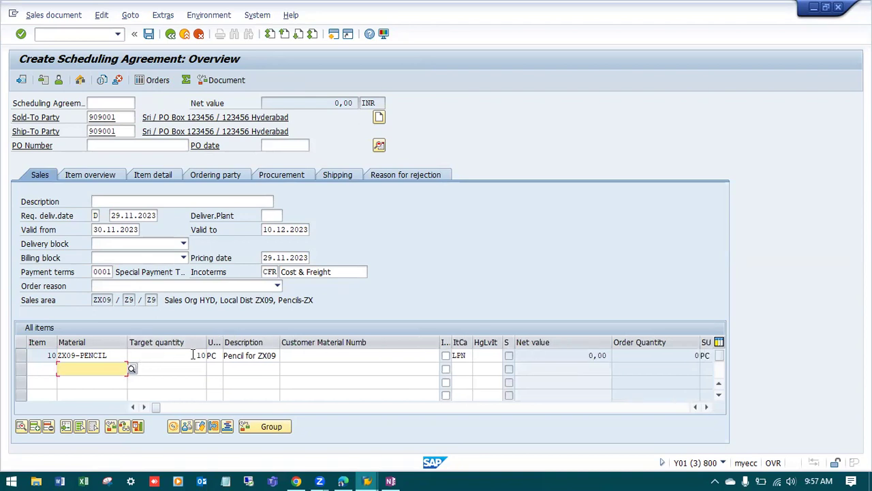
left_click_drag(440, 349, 368, 349)
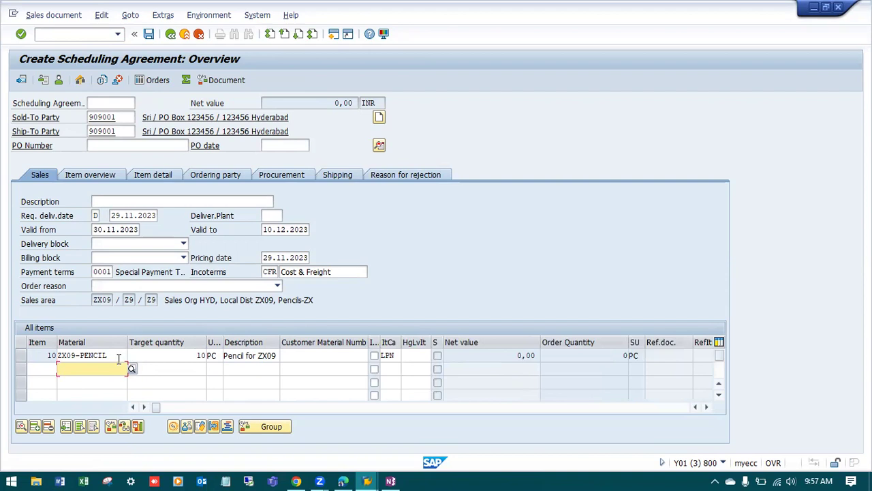
double_click(118, 358)
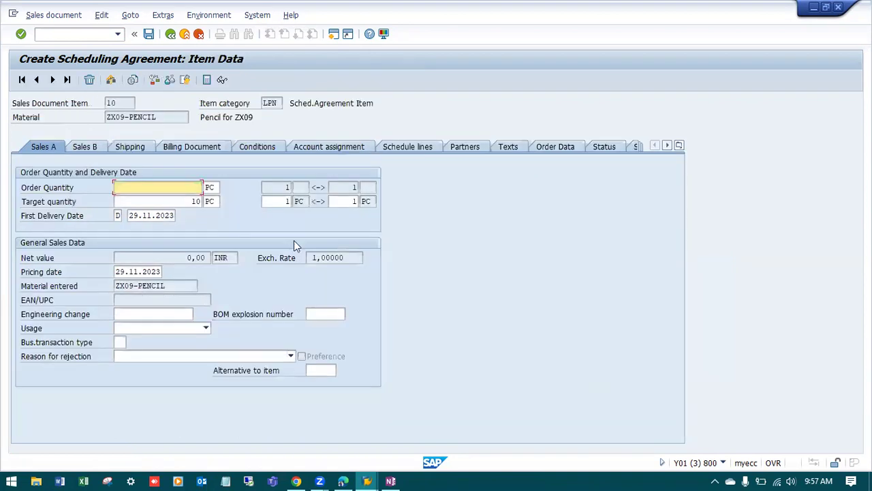
Add the first schedule line for item 10 with delivery date 05.12.2023 and order quantity 5.
left_click(408, 146)
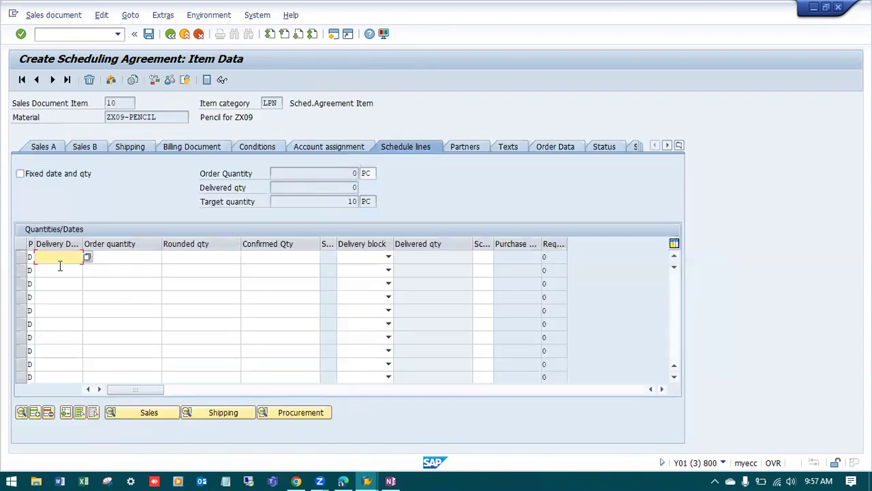
left_click(58, 255)
left_click(60, 270)
left_click(132, 256)
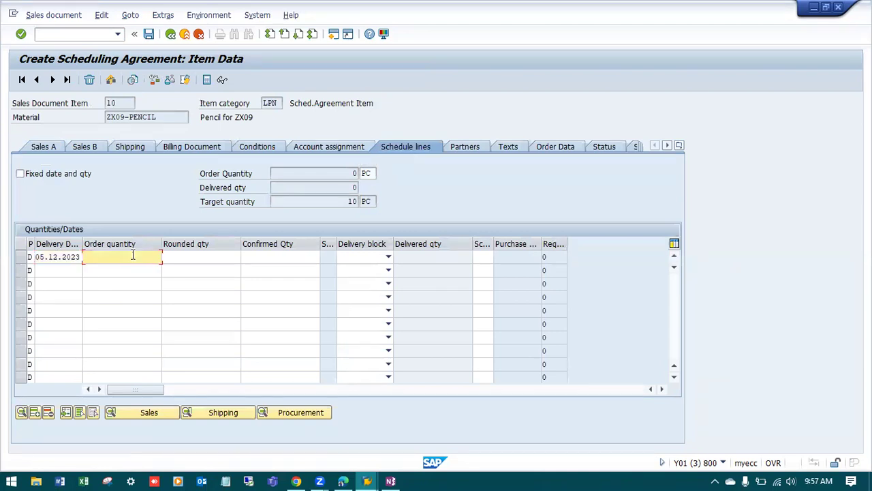
type("5")
Add a second schedule line with delivery date 10.12.2023 and order quantity 5, and confirm the schedule lines.
left_click(57, 270)
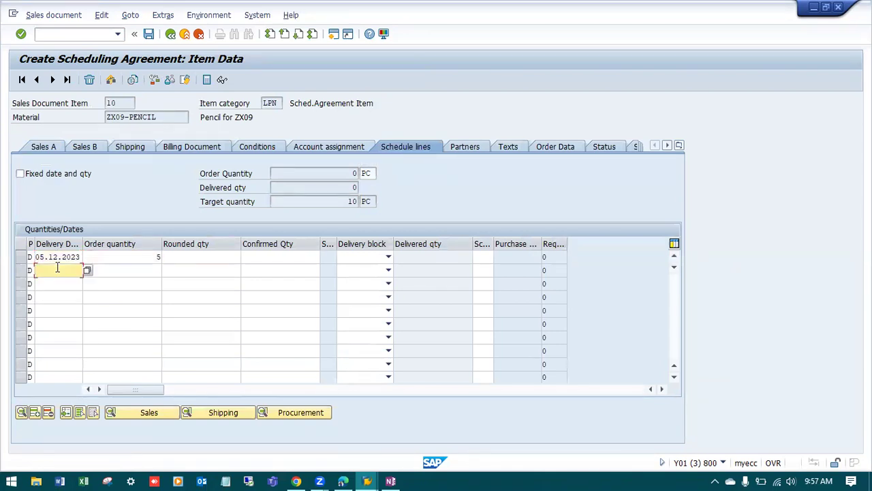
left_click(48, 283)
left_click(36, 271)
type("10")
left_click(146, 270)
type("5")
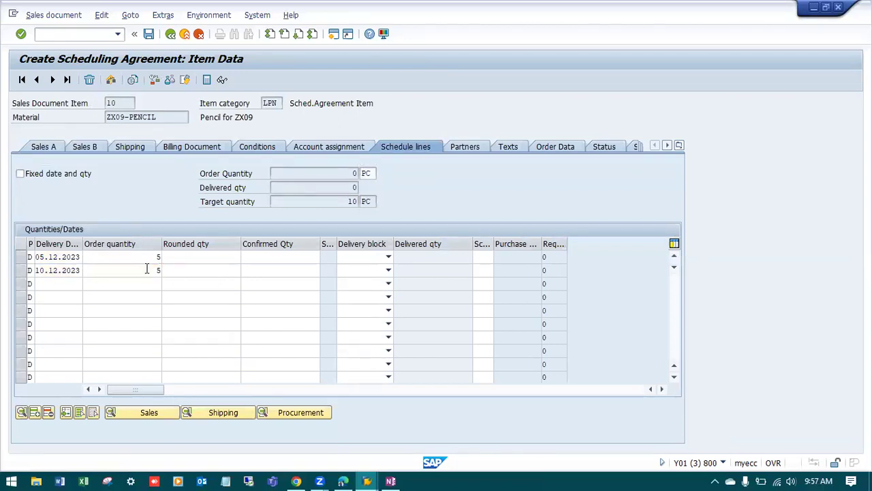
key("Return")
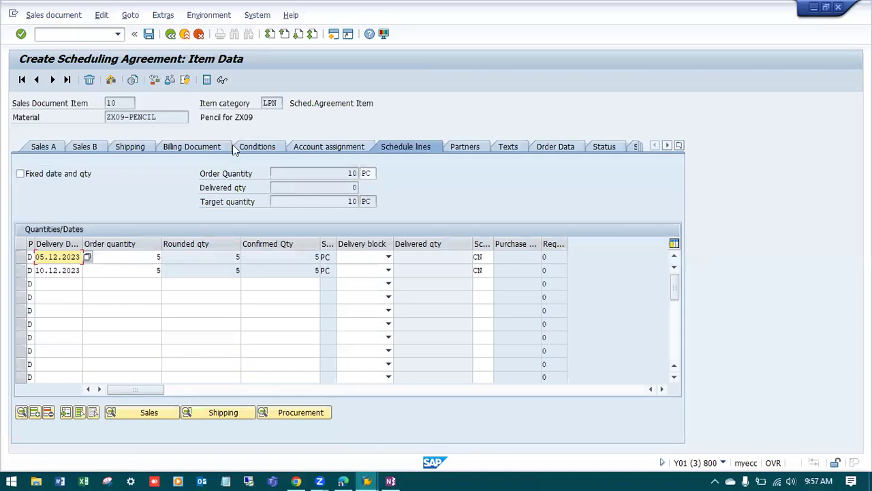
Return to the overview, enter "Scheduling Agreement" as the PO number with PO date 30.11.2023, and save the agreement.
left_click(170, 33)
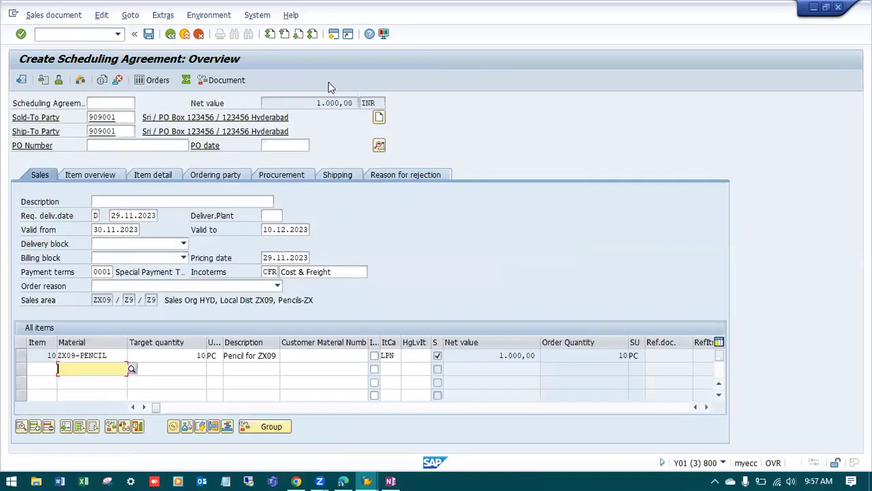
left_click(159, 145)
type("Schedul")
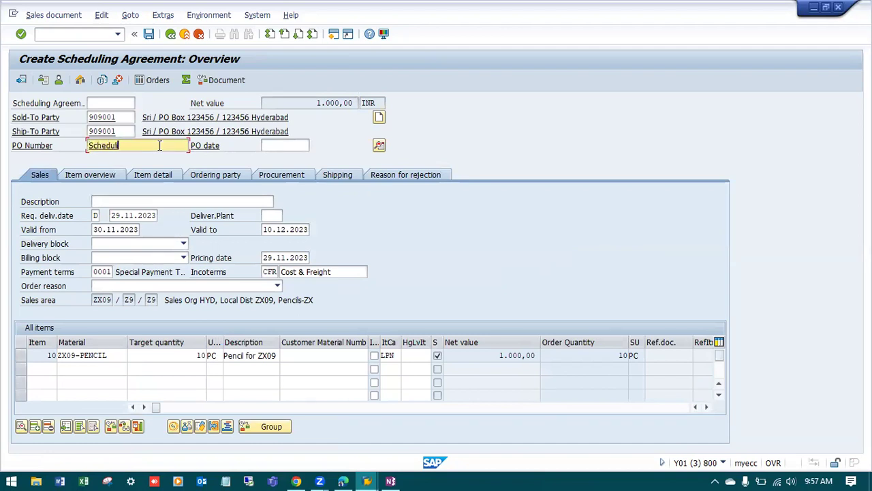
type("ing Agreement")
left_click(276, 145)
left_click(289, 156)
key("Return")
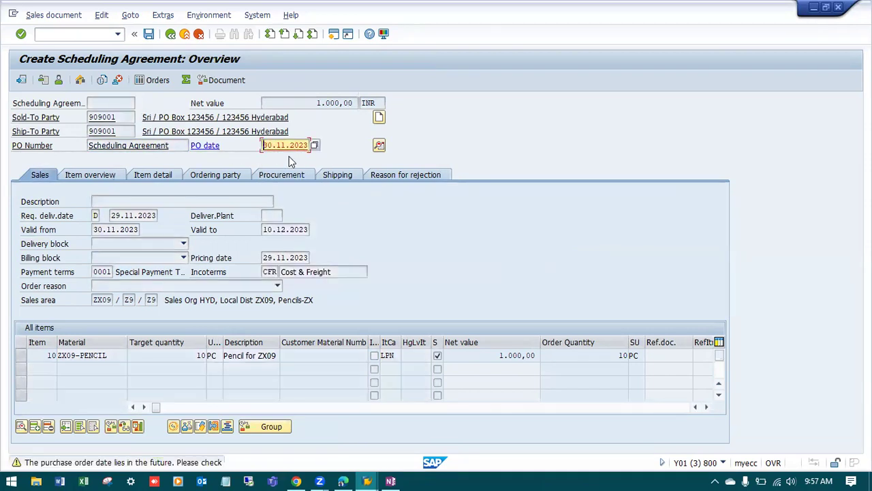
key("Return")
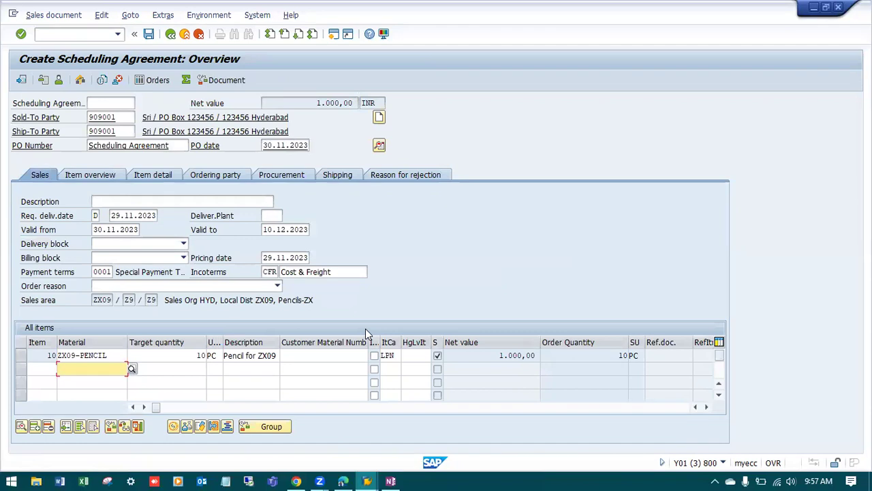
left_click(148, 33)
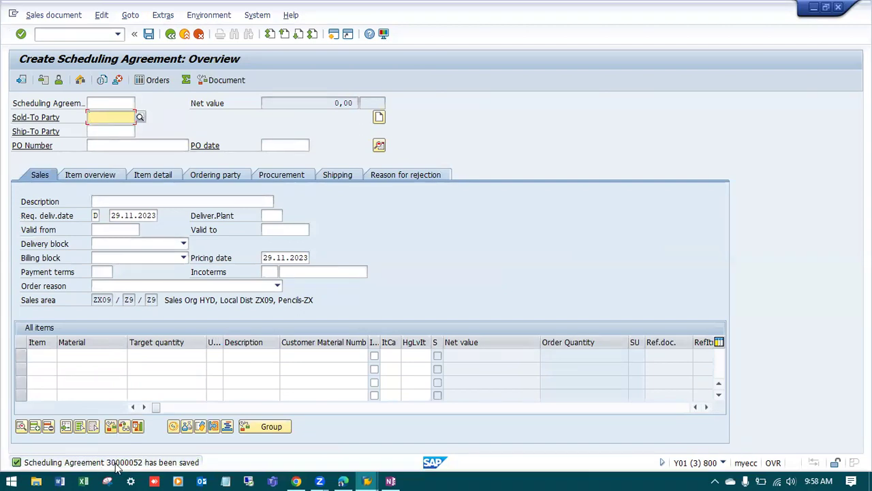
Create an outbound delivery for the saved scheduling agreement with shipping point ZX09, selection date 20.12.2023 and delivery type LF.
left_click(64, 15)
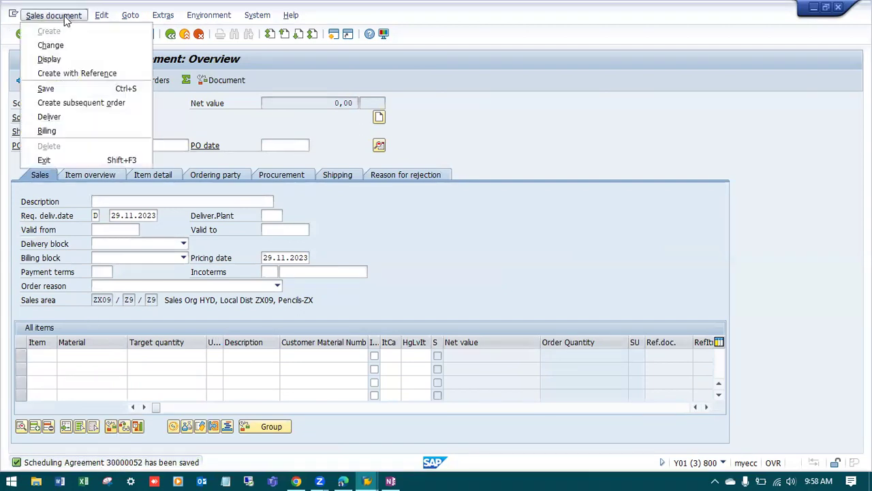
left_click(51, 116)
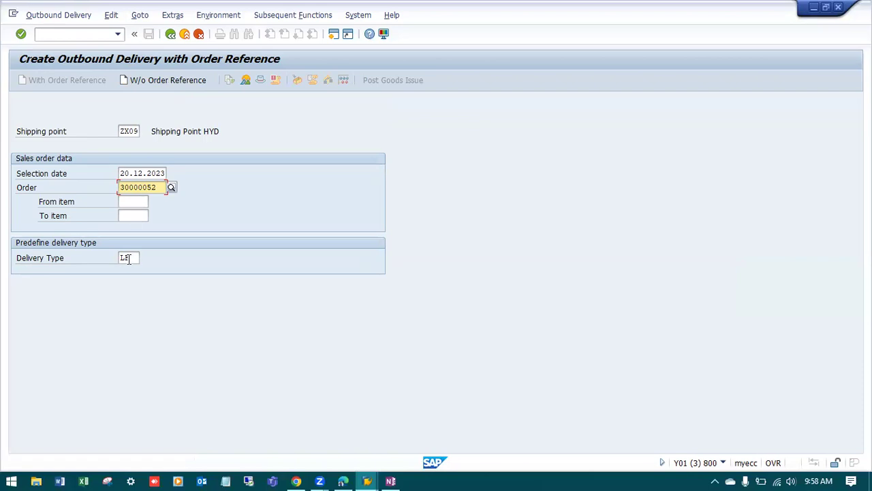
key("Return")
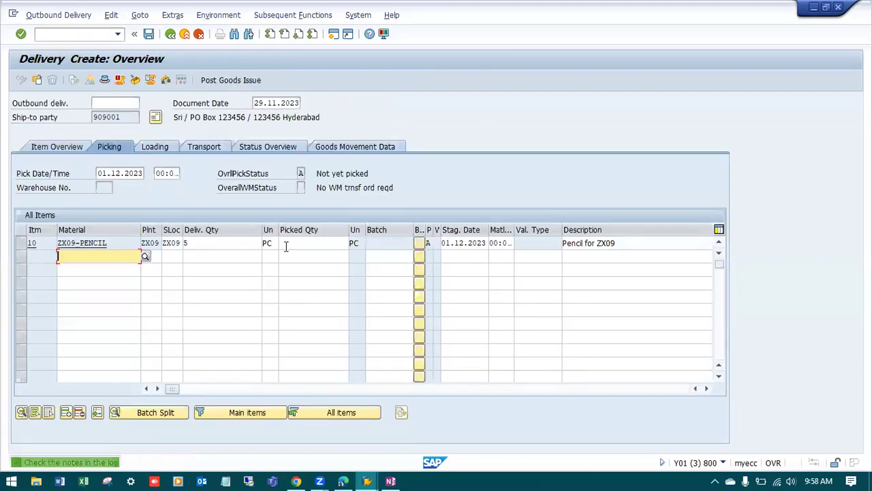
Set the picked quantity of ZX09-PENCIL to 5 in the delivery and post the goods issue.
left_click(293, 244)
type("5")
key("Return")
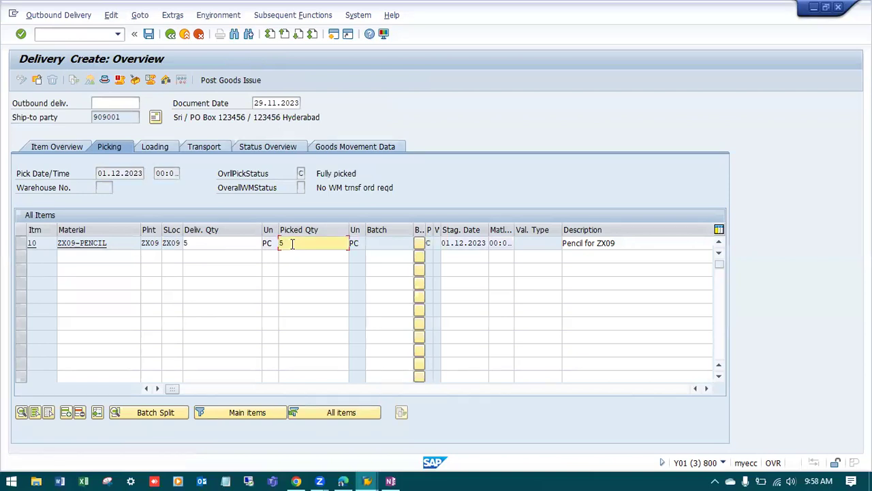
left_click(231, 80)
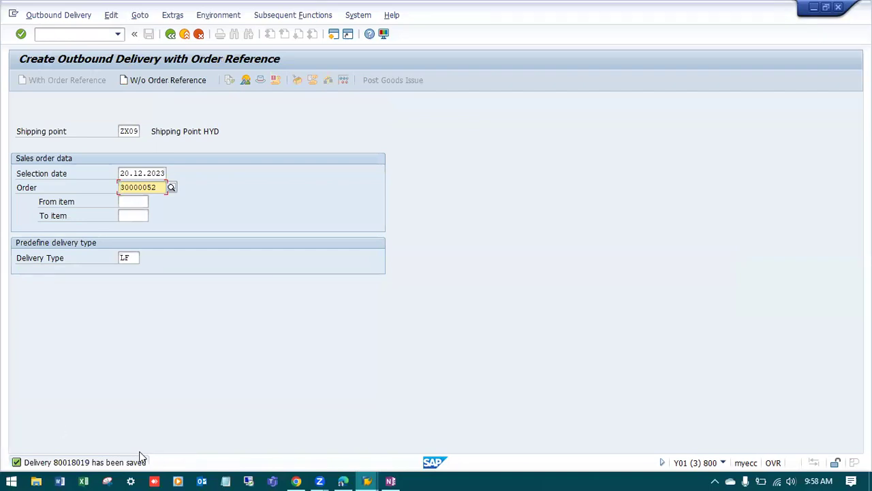
Open the scheduling agreement for change and compare the agreement quantity with the delivery in its document flow.
left_click(94, 35)
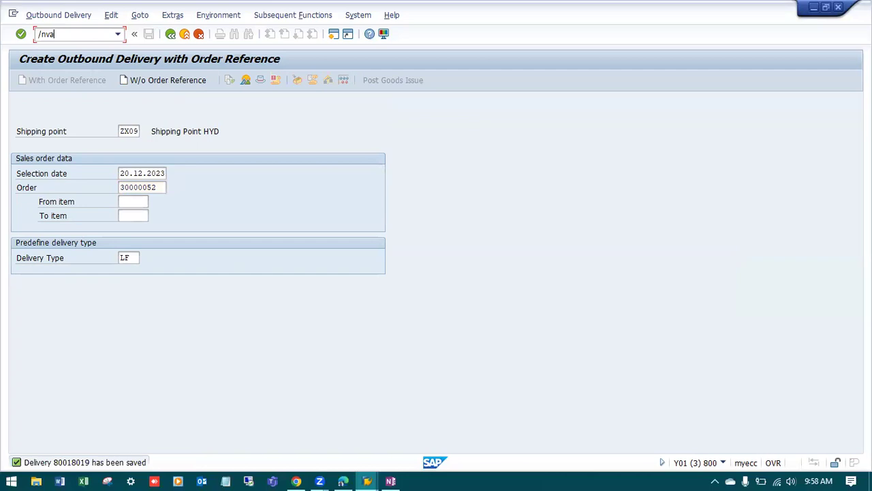
key("Return")
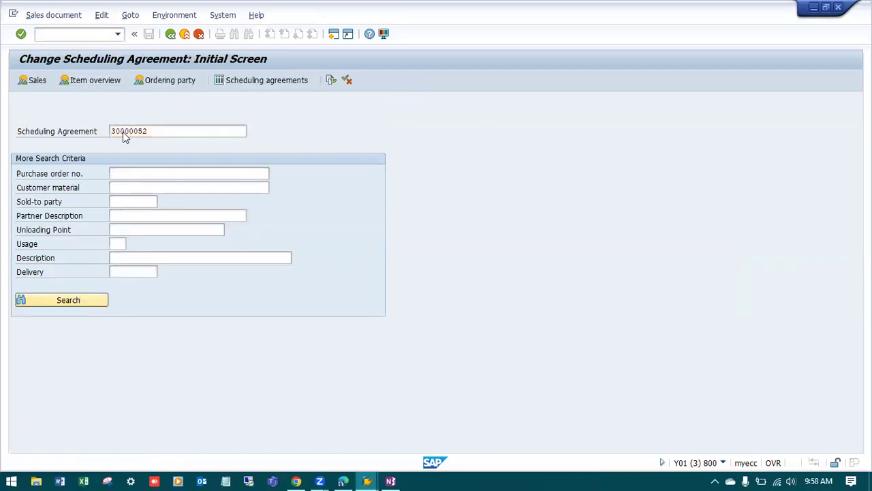
key("Return")
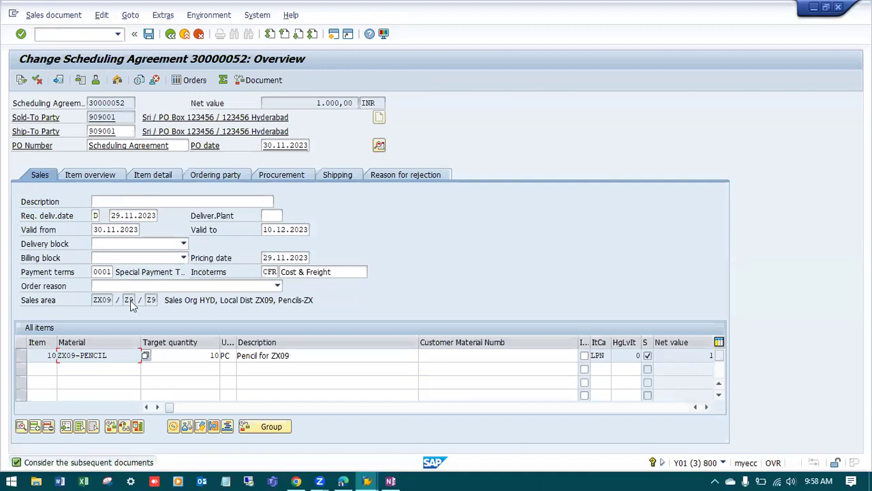
left_click(22, 80)
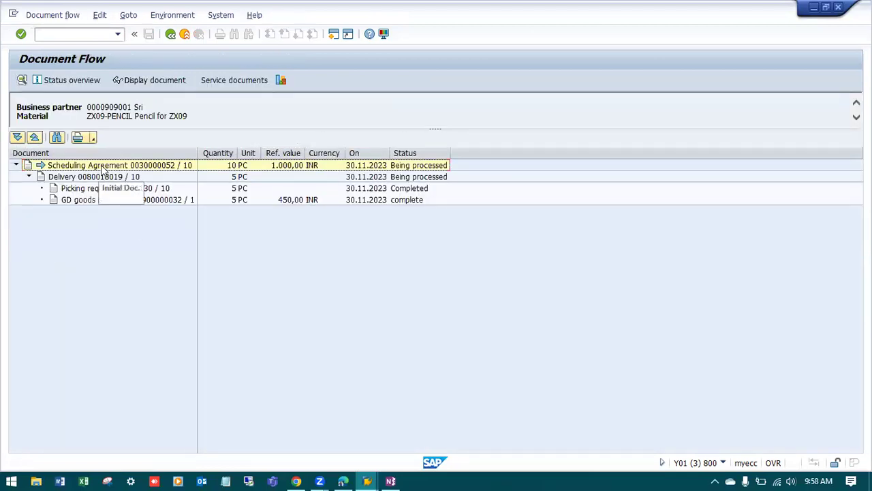
left_click(206, 168)
left_click(232, 168)
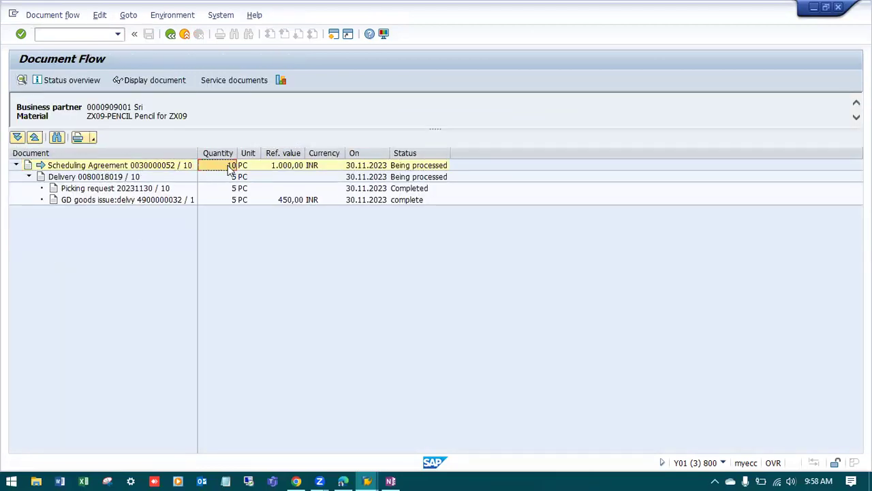
left_click(91, 178)
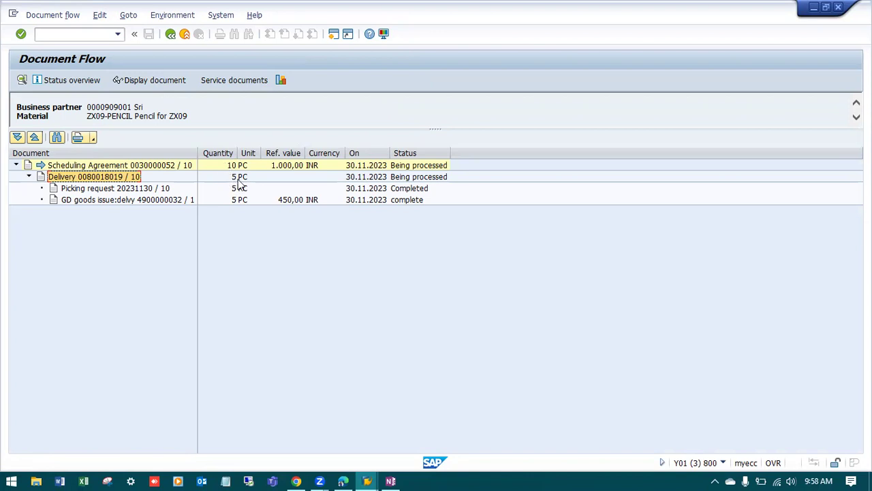
Create a second outbound delivery for the same scheduling agreement with shipping point ZX09, selection date 20.12.2023 and delivery type LF.
left_click(66, 34)
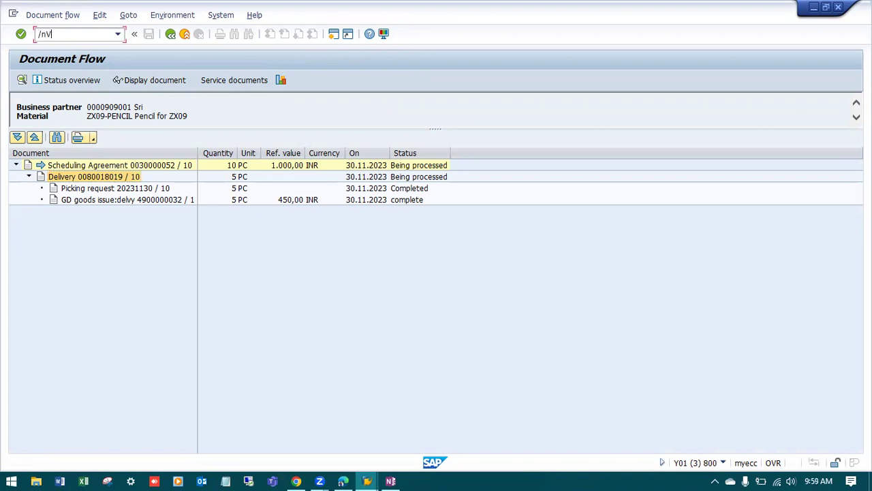
key("Return")
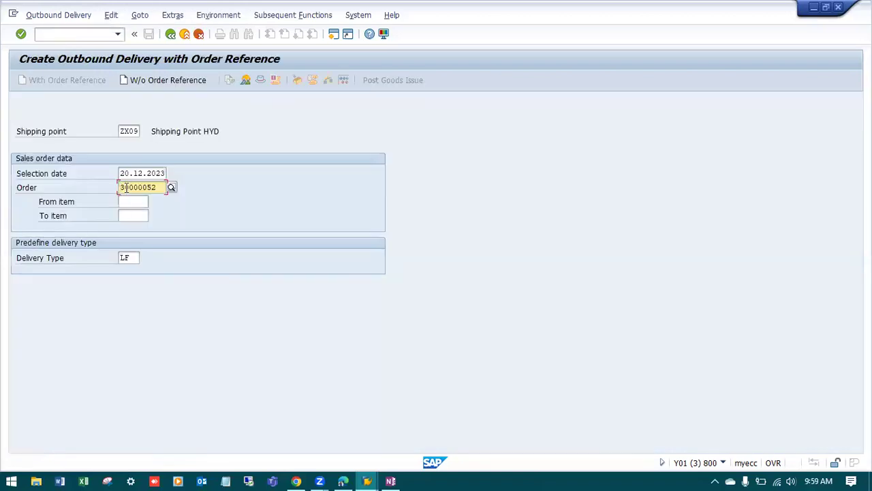
key("Return")
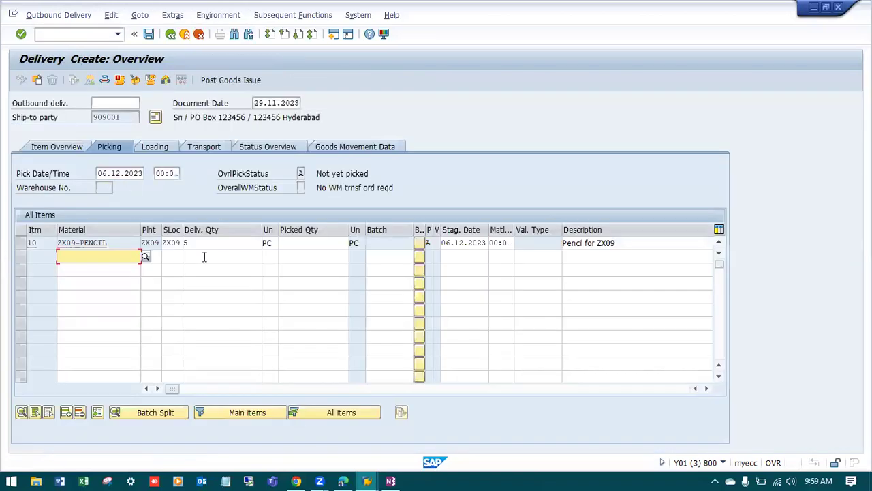
Enter a picked quantity of 5 for ZX09-PENCIL in the second delivery and post its goods issue.
left_click(300, 244)
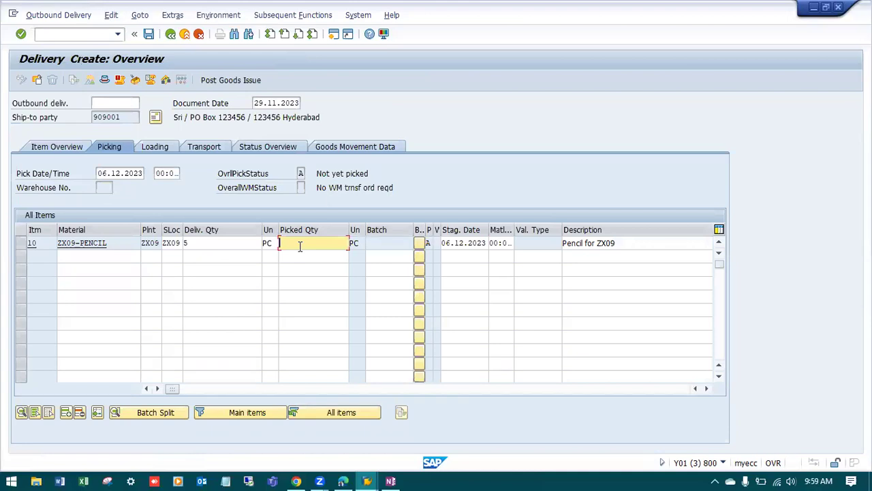
type("5")
key("Return")
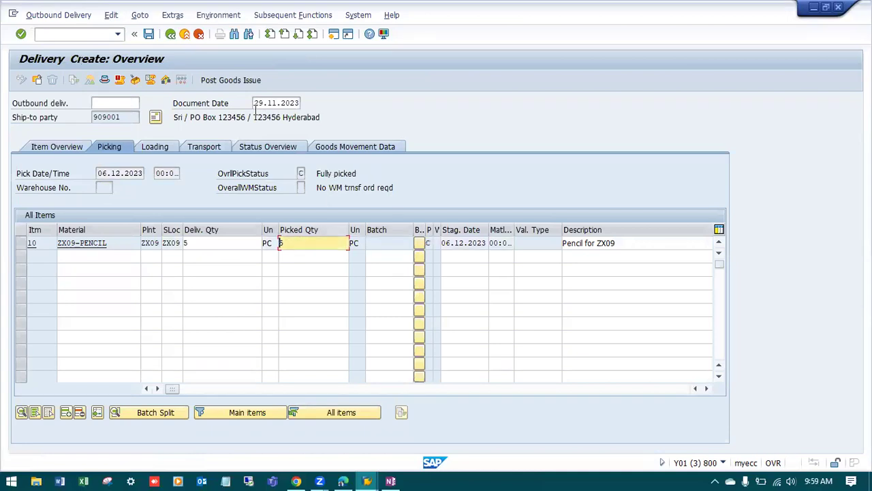
left_click(231, 81)
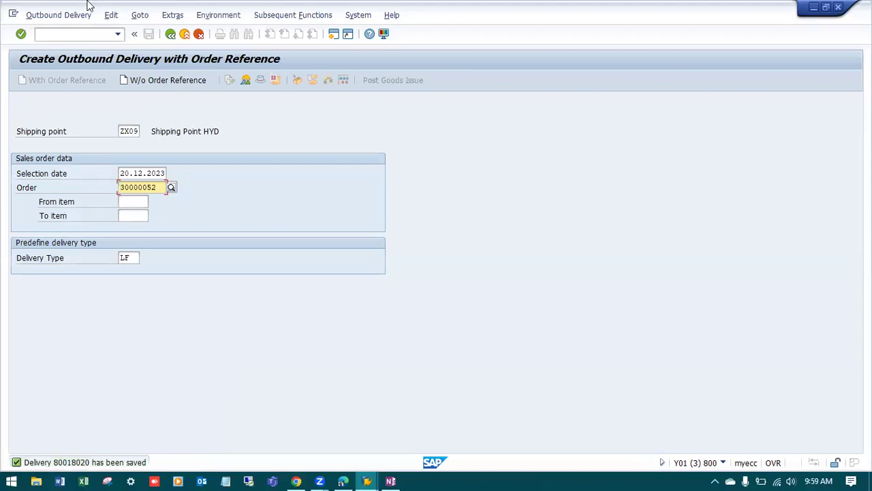
Reopen the scheduling agreement with transaction VA32 and display its document flow.
left_click(71, 34)
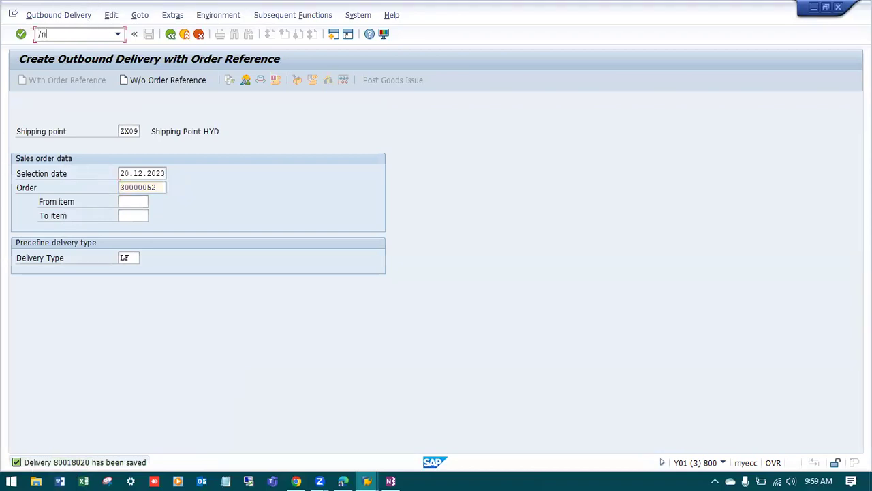
type("/nva32")
key("Return")
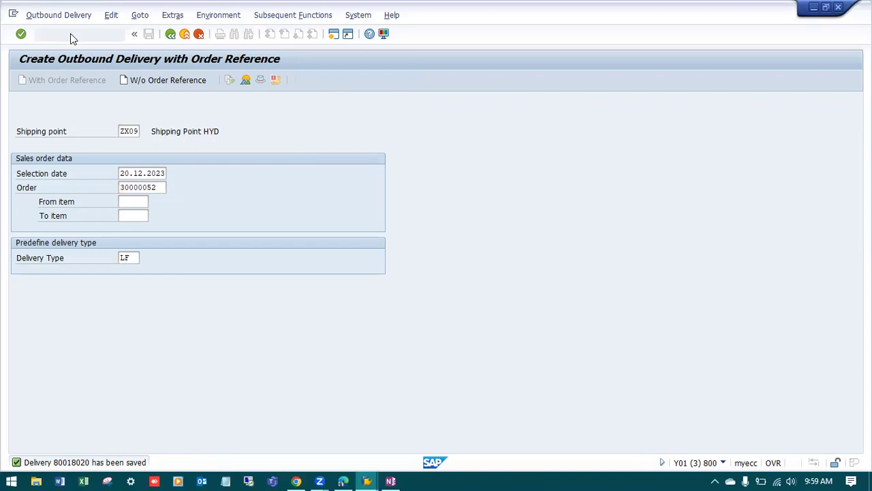
key("Return")
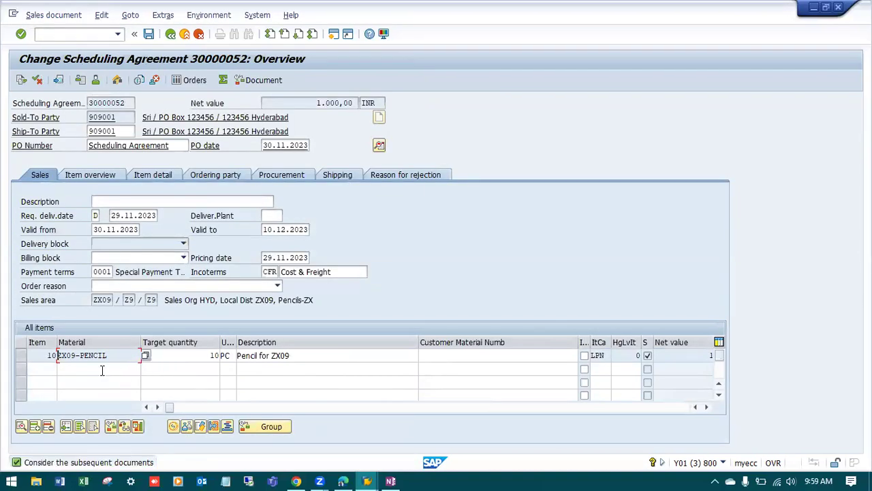
left_click(21, 80)
Examine the quantities and entries of both deliveries in the scheduling agreement's document flow.
left_click(244, 178)
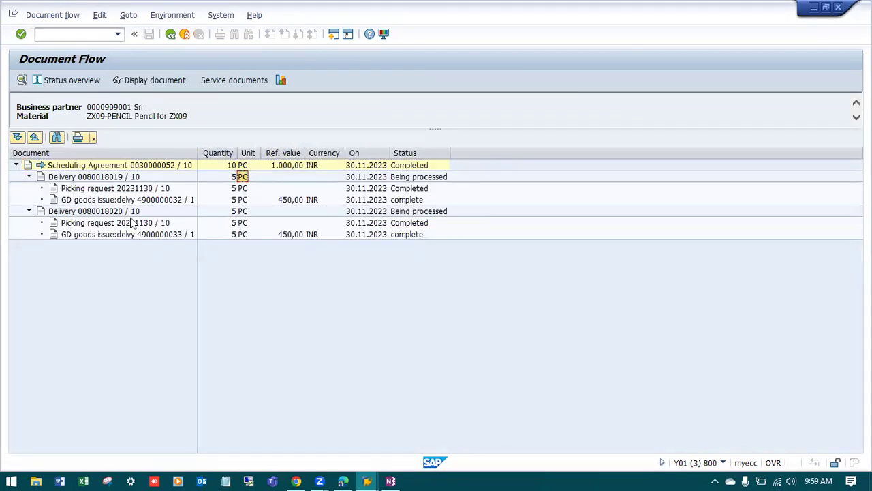
left_click(232, 179)
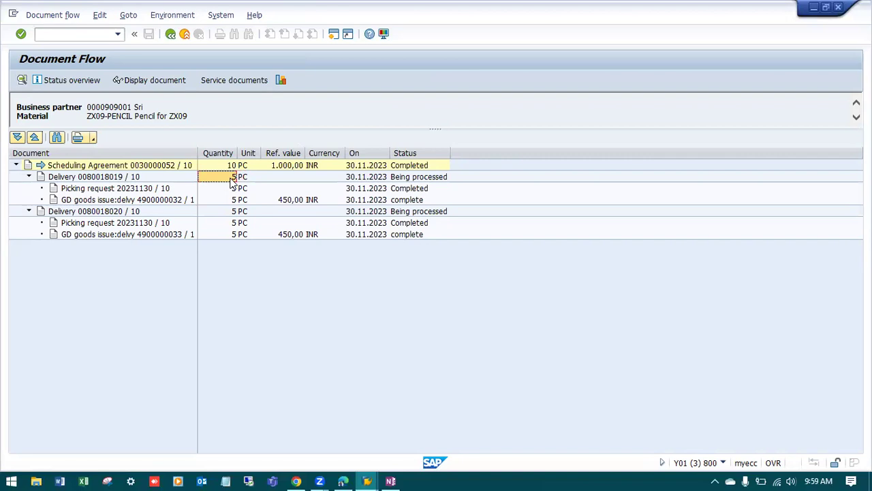
left_click(231, 211)
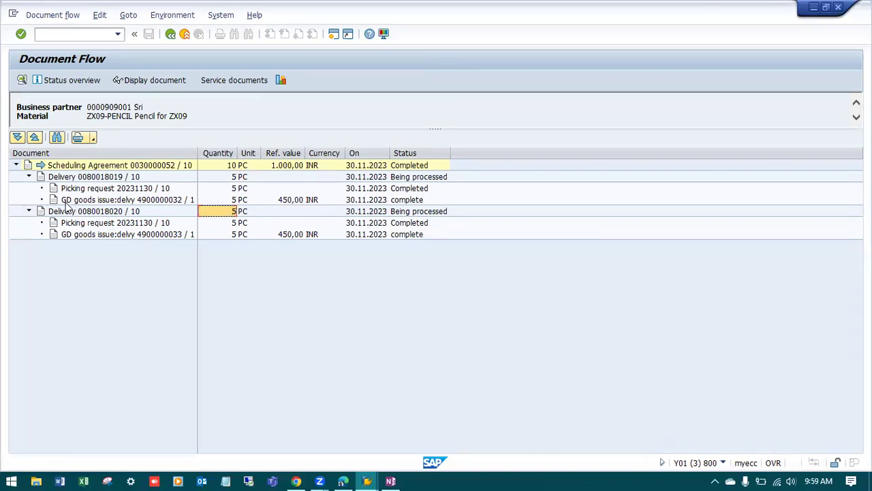
left_click(98, 178)
left_click(101, 214)
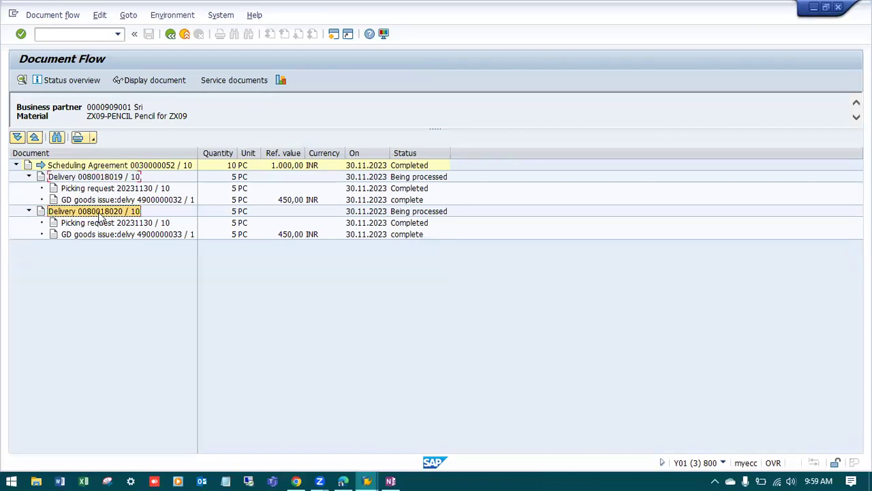
left_click(113, 178)
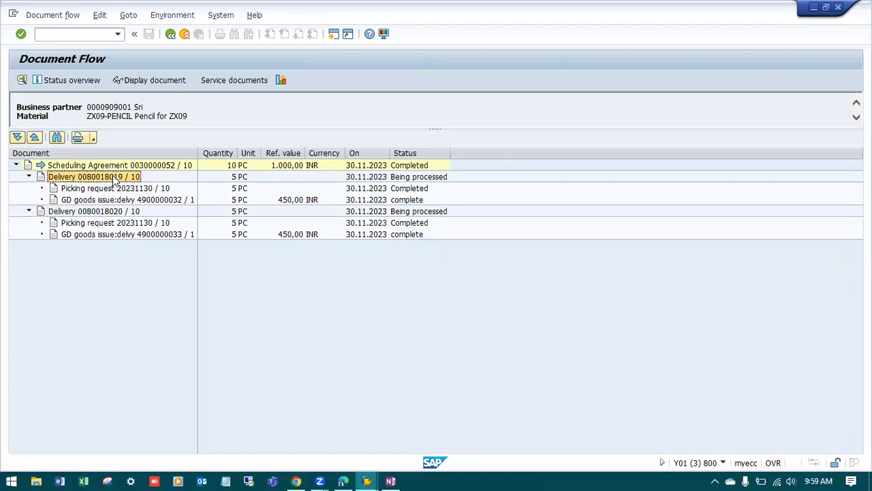